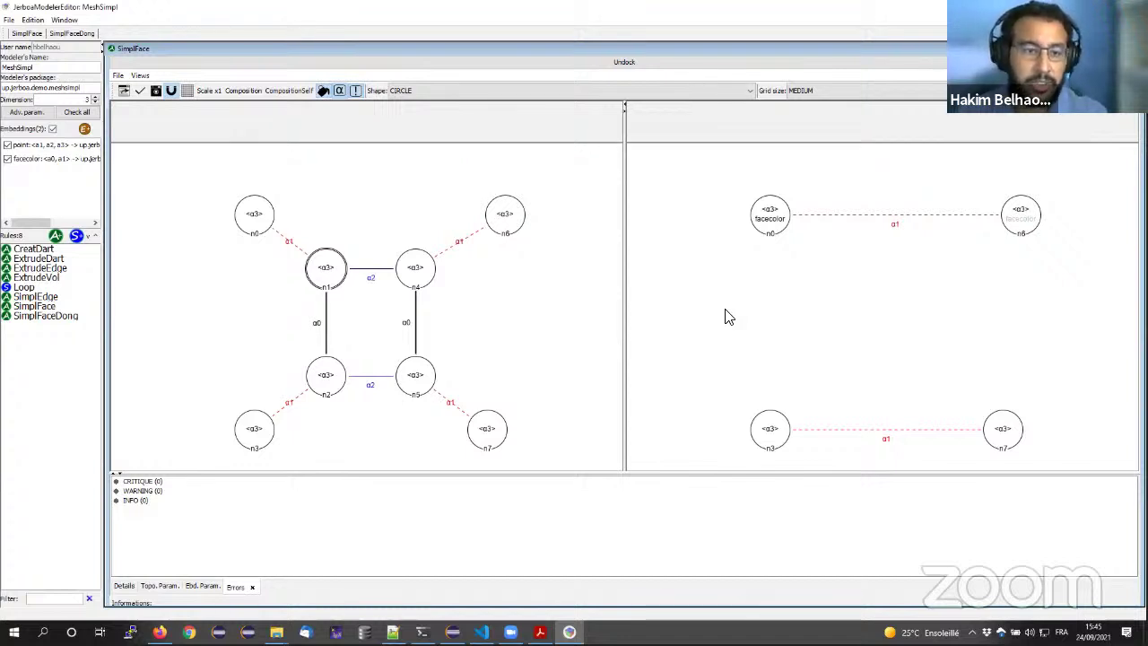
- Open the SimplFaceDong rule and move the α2 arc between nodes n2 and n3 below their overlapping α1 arc
click(47, 316)
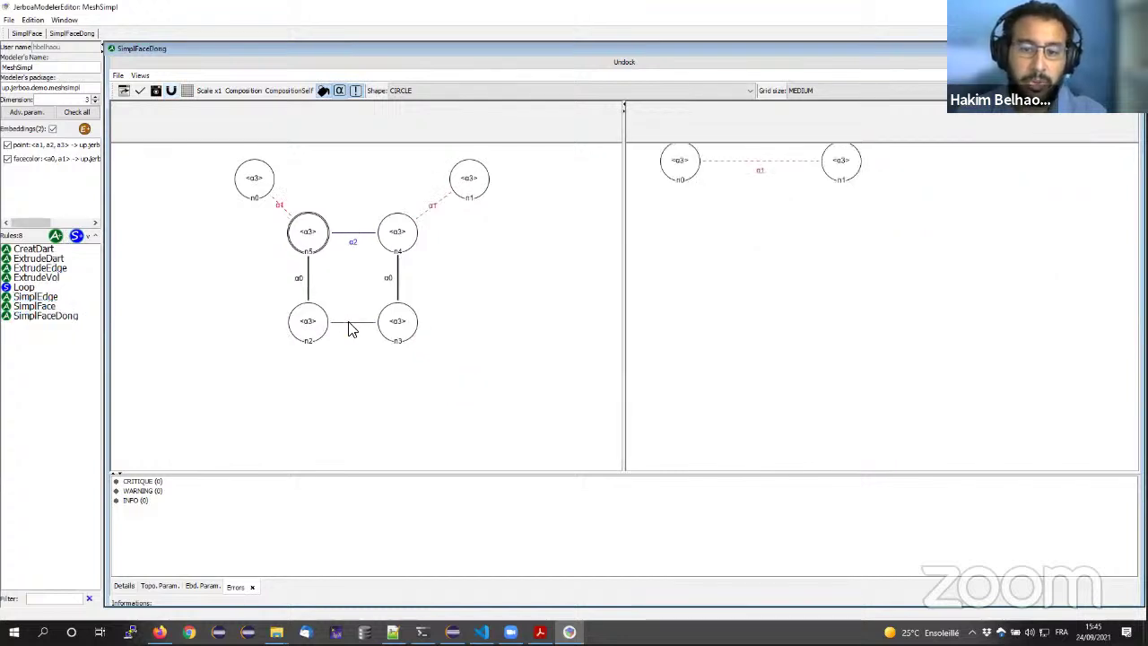
drag(353, 327, 349, 374)
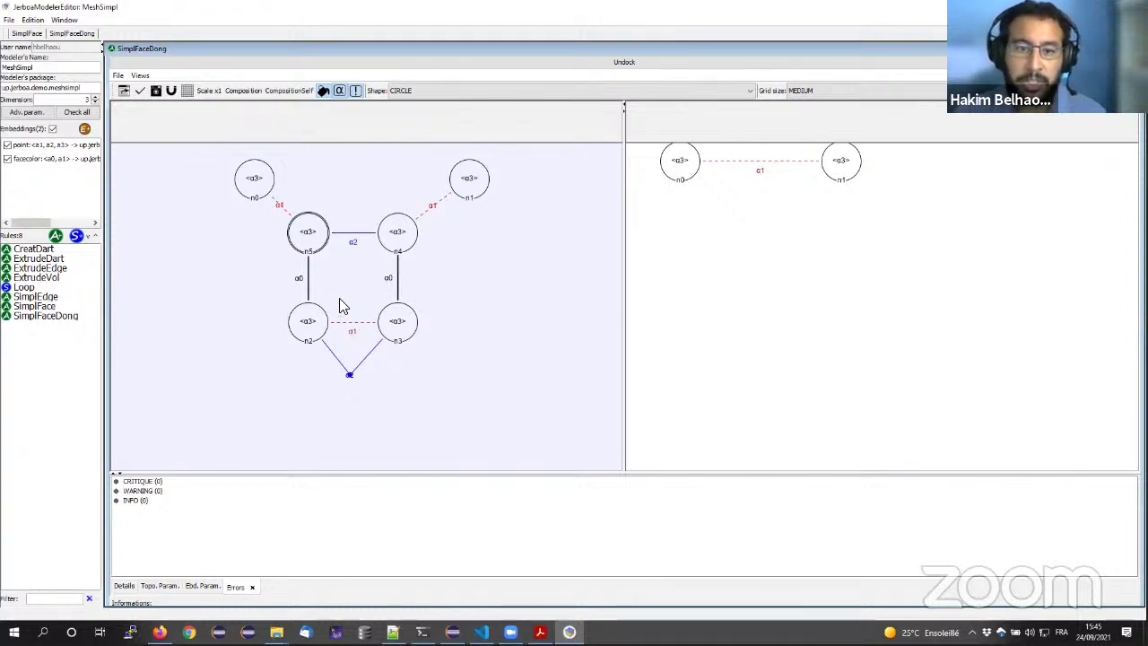
click(393, 238)
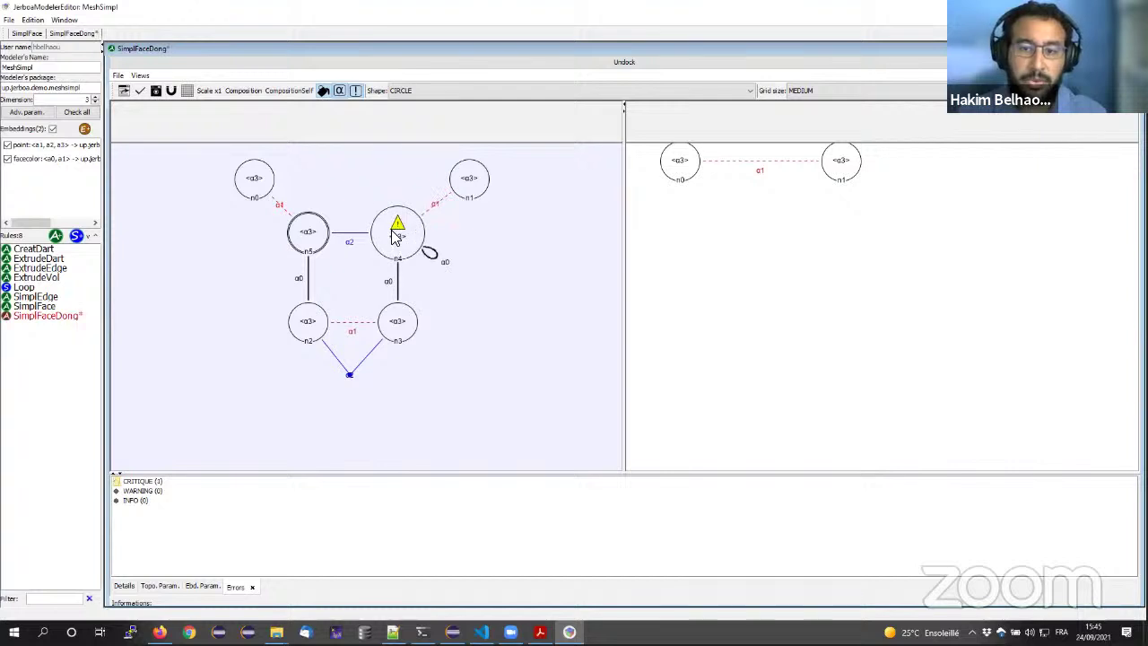
click(430, 256)
key(Delete)
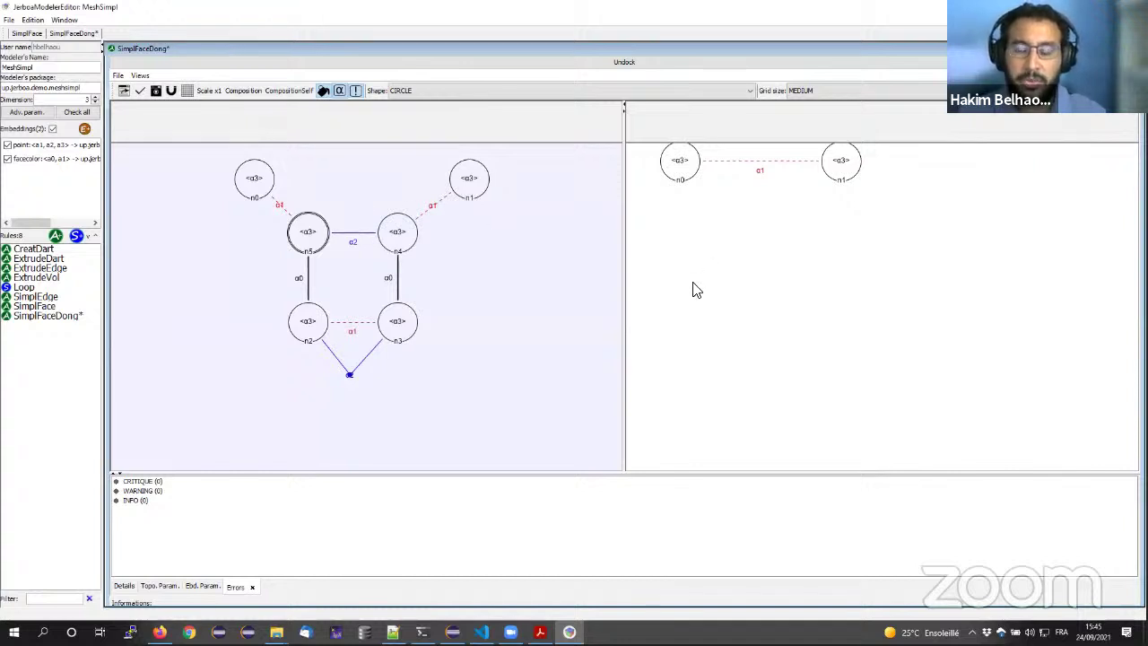
- Export the MeshSimpl modeler and delete the gen folder from the Modeler directory
click(9, 20)
click(51, 178)
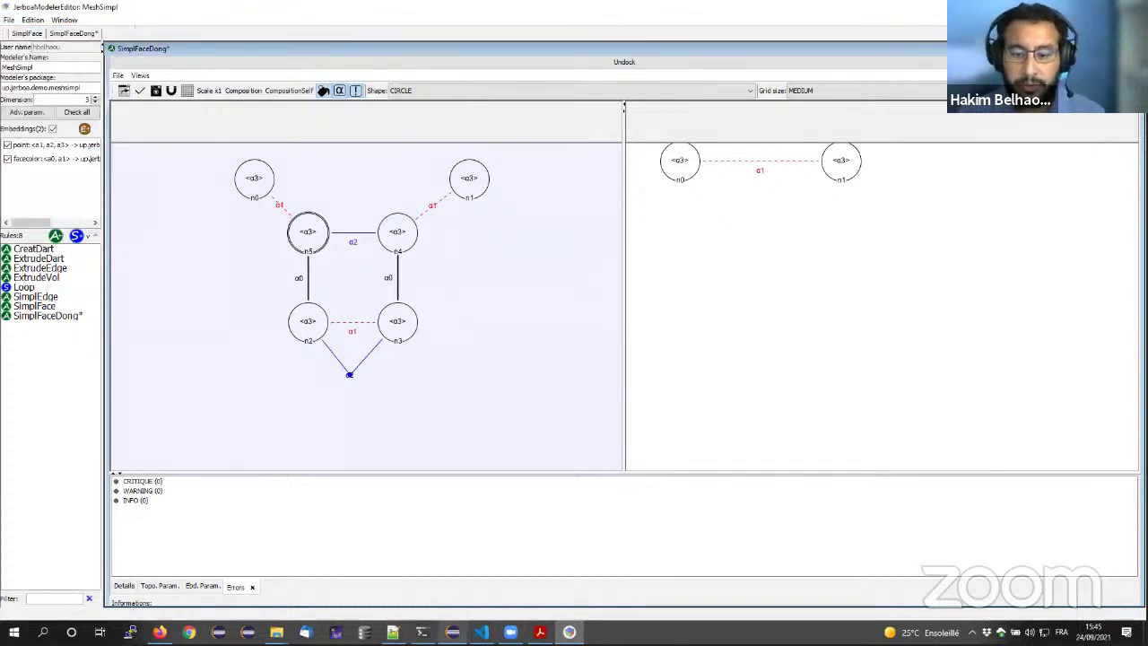
mouse_move(278, 632)
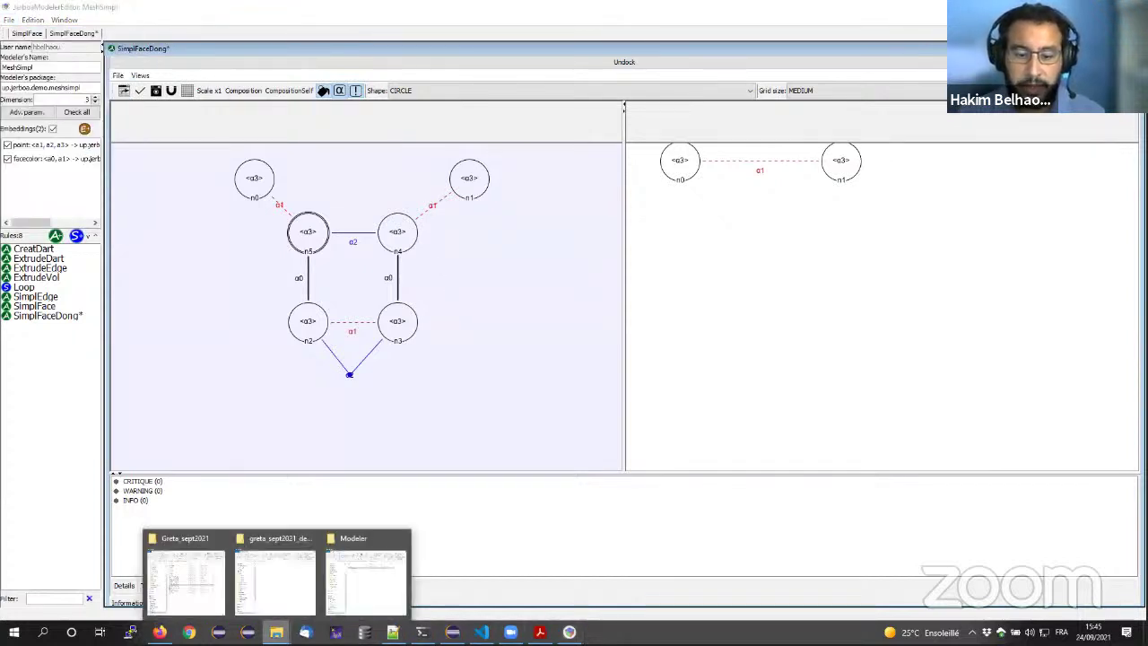
click(365, 579)
click(435, 226)
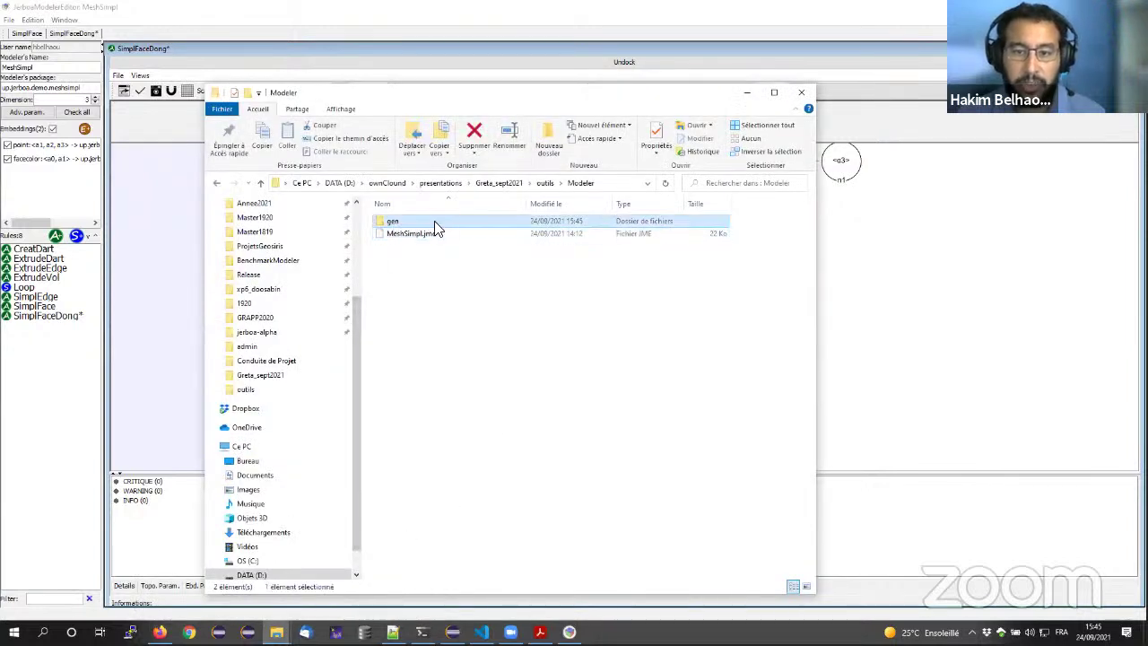
key(Delete)
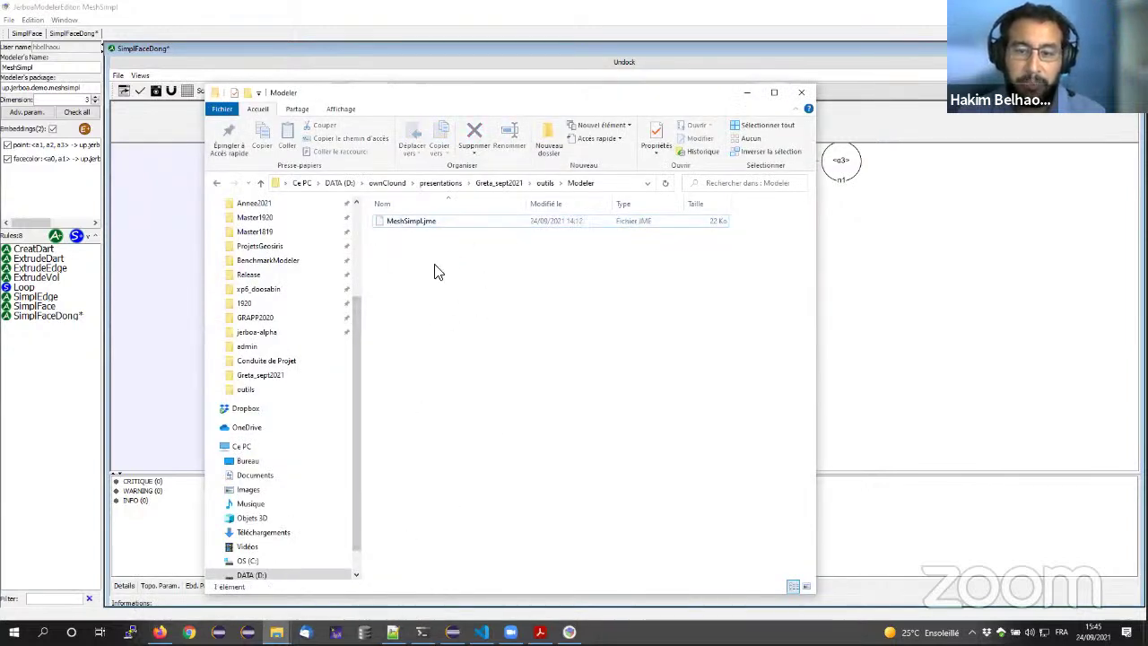
- Export the modeler again to regenerate its code, and open the Modeler directory in Visual Studio Code
click(10, 20)
click(30, 177)
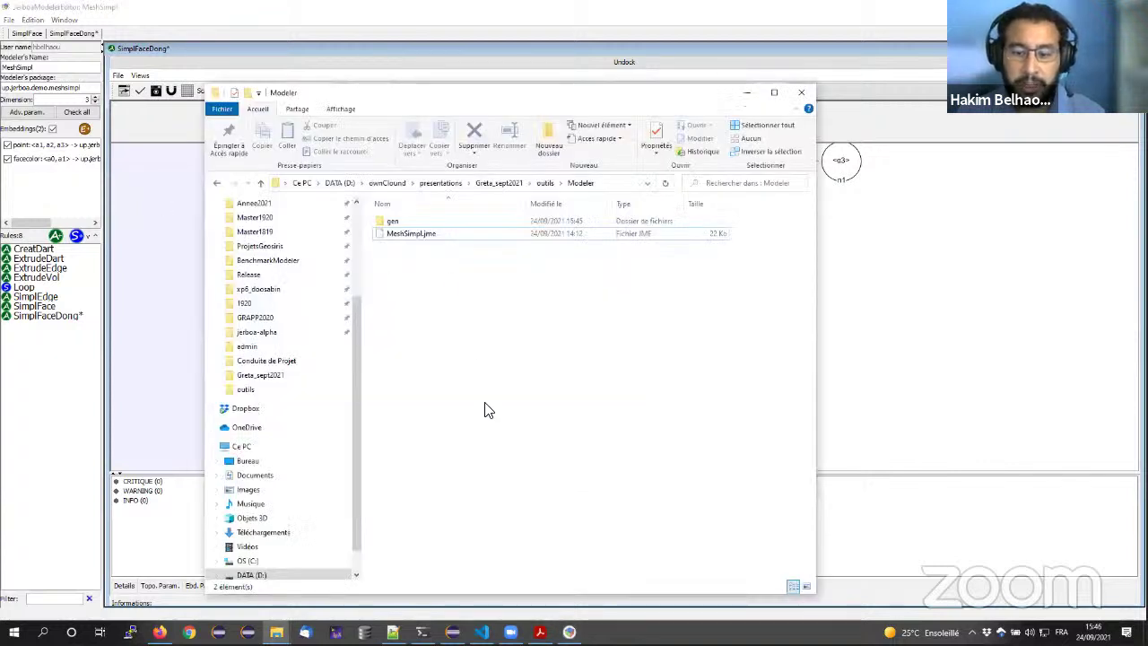
right_click(453, 331)
click(576, 471)
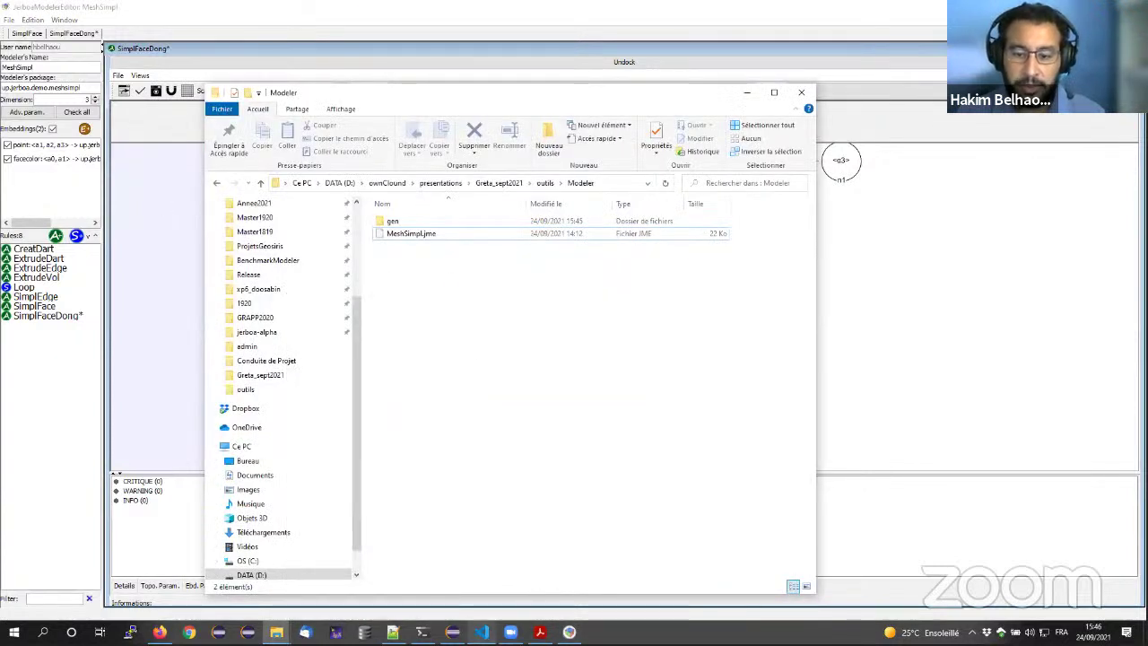
- Open the generated SimplFace.java and SimplEdge.java files and examine the left and right graph code of SimplEdge
click(502, 150)
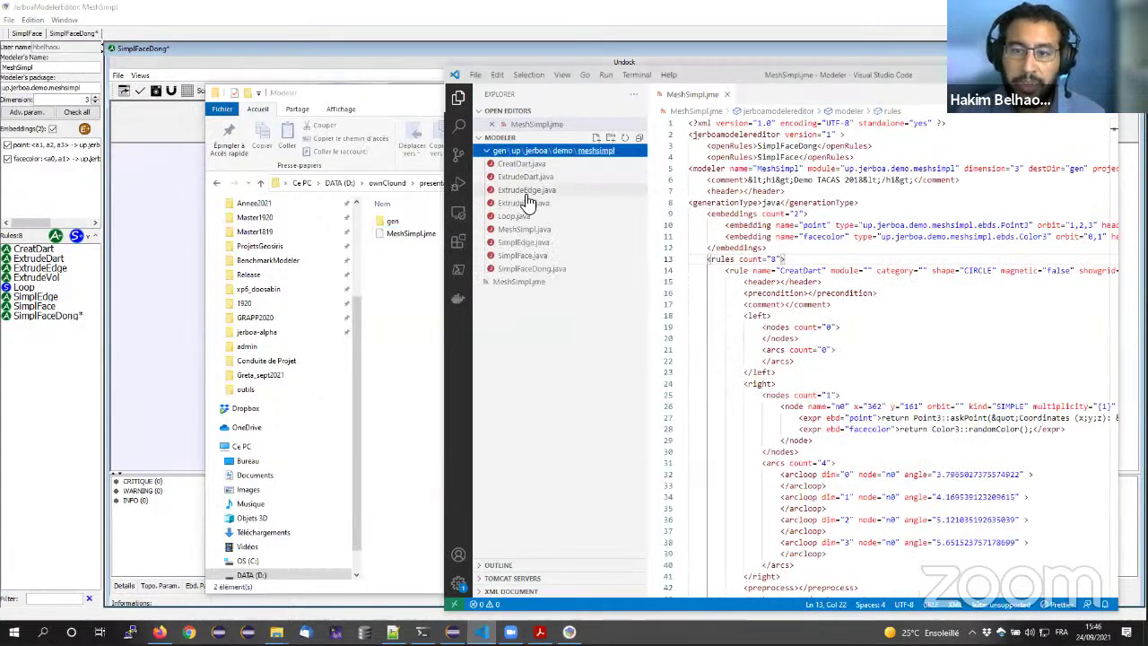
click(523, 255)
click(515, 257)
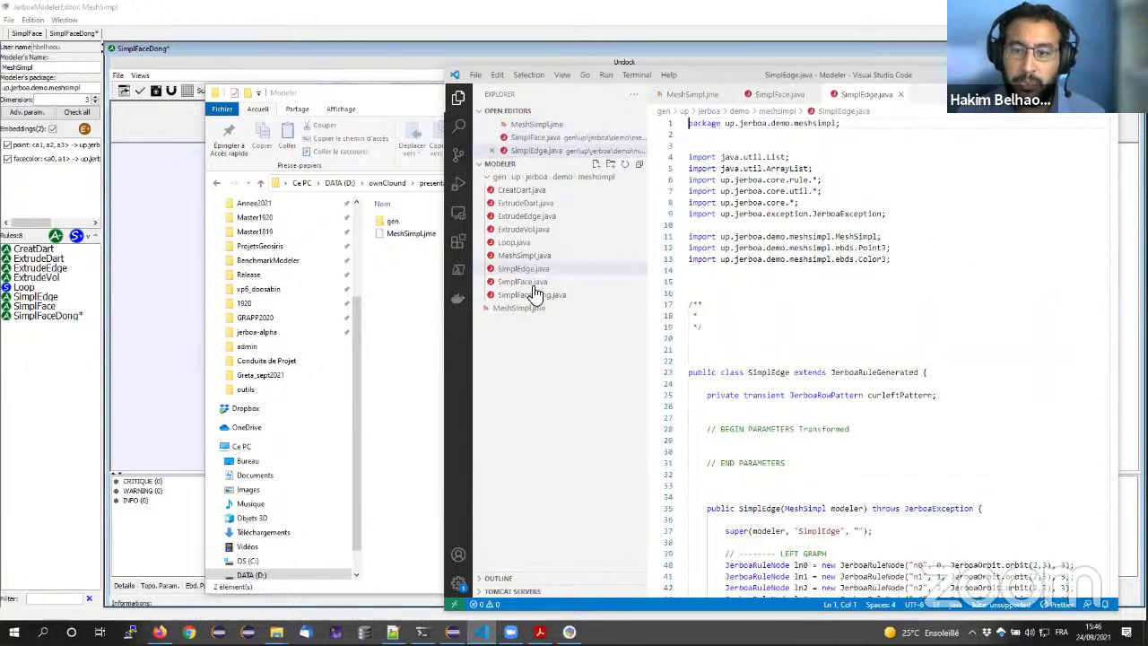
scroll(819, 274, down, 11)
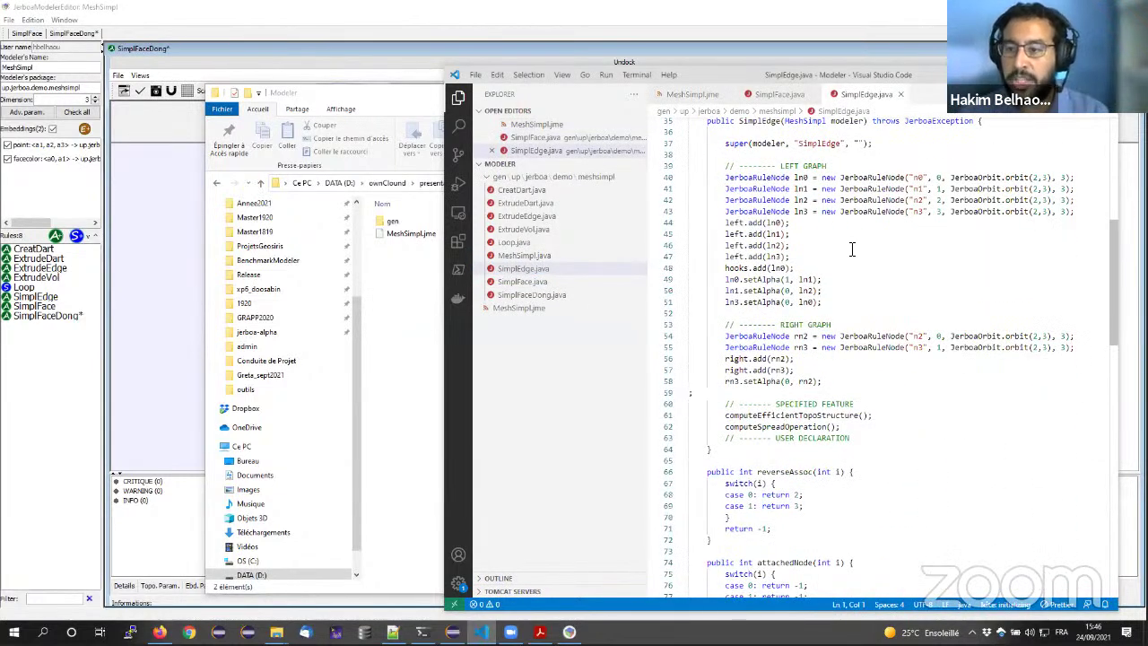
- Export the modeler with C++ forced, and expand the gen folder in Visual Studio Code
click(8, 21)
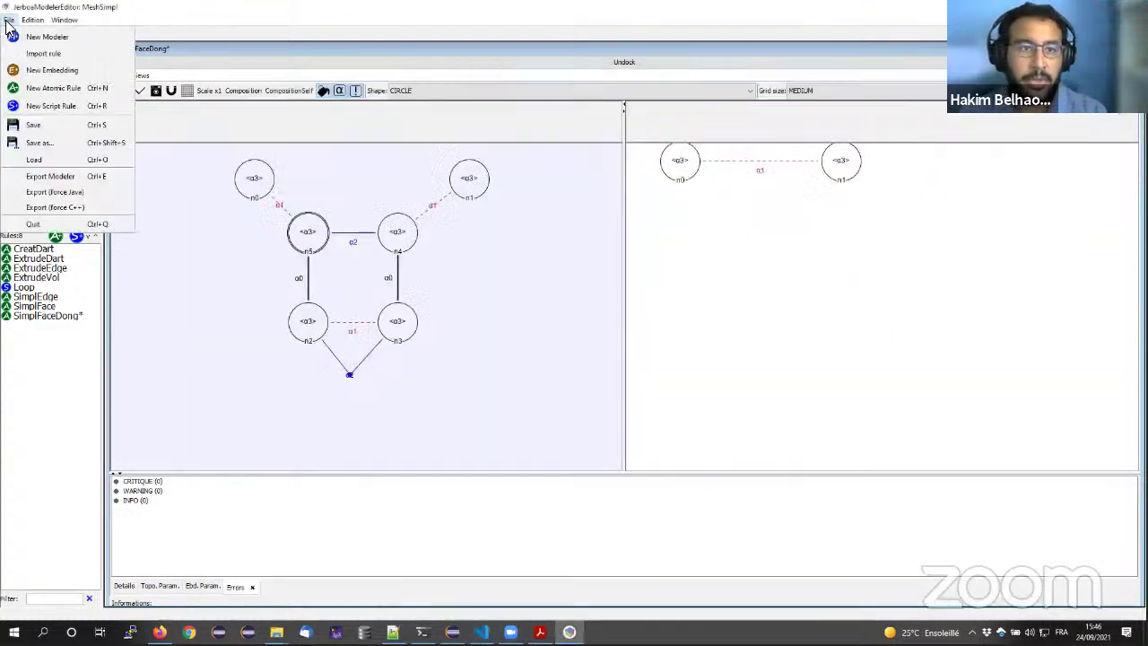
click(42, 215)
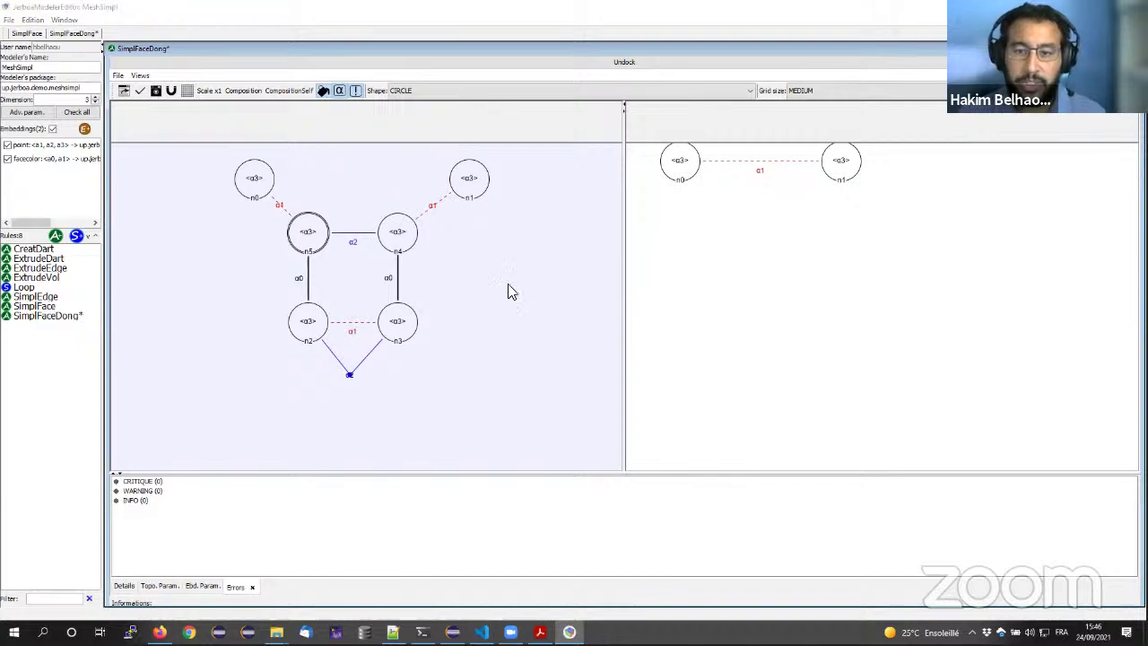
key(alt+Tab)
click(493, 177)
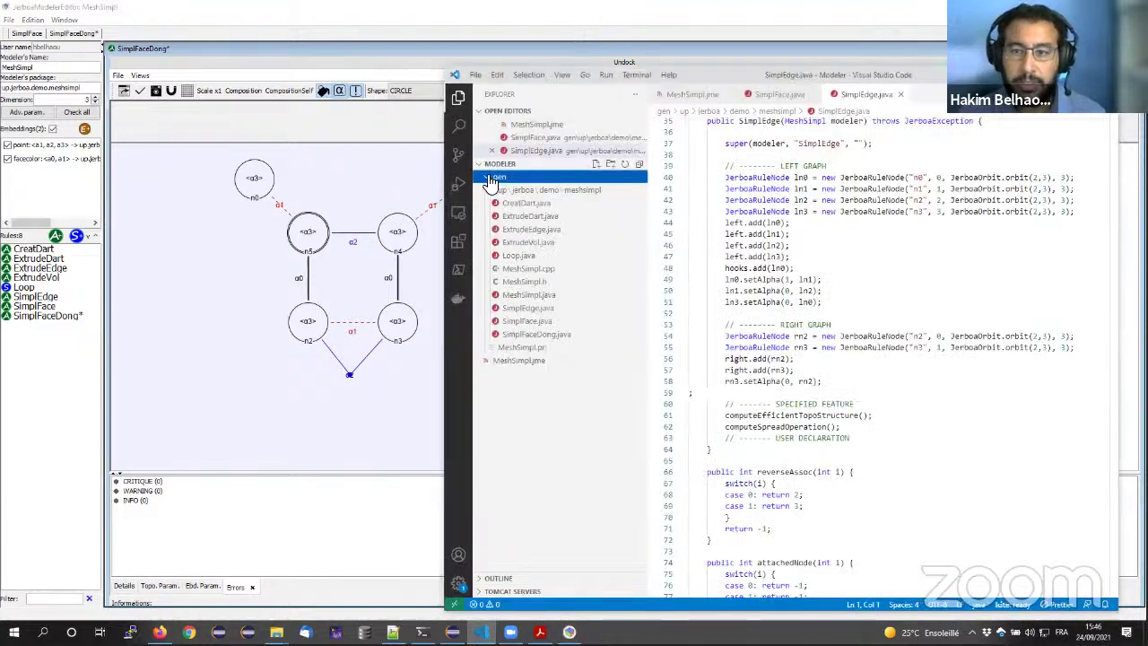
- Open the generated MeshSimpl.cpp, MeshSimpl.h and Loop.java files and examine the embedding and rule registrations in MeshSimpl.cpp
click(520, 269)
click(521, 282)
click(527, 294)
scroll(819, 326, down, 5)
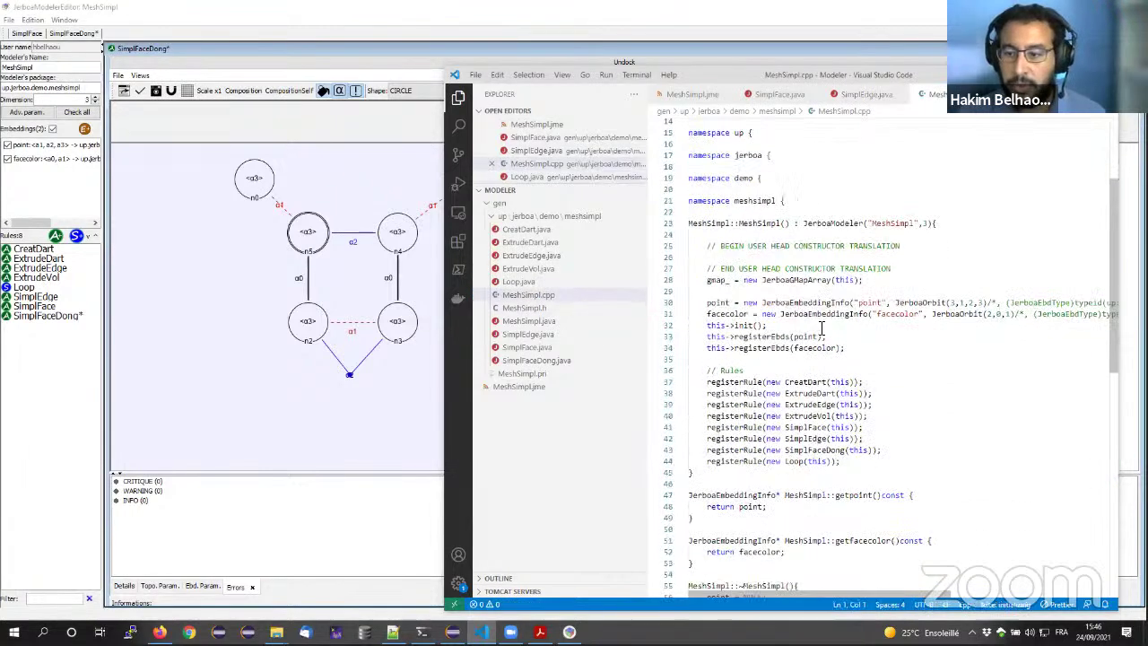
click(520, 309)
click(521, 309)
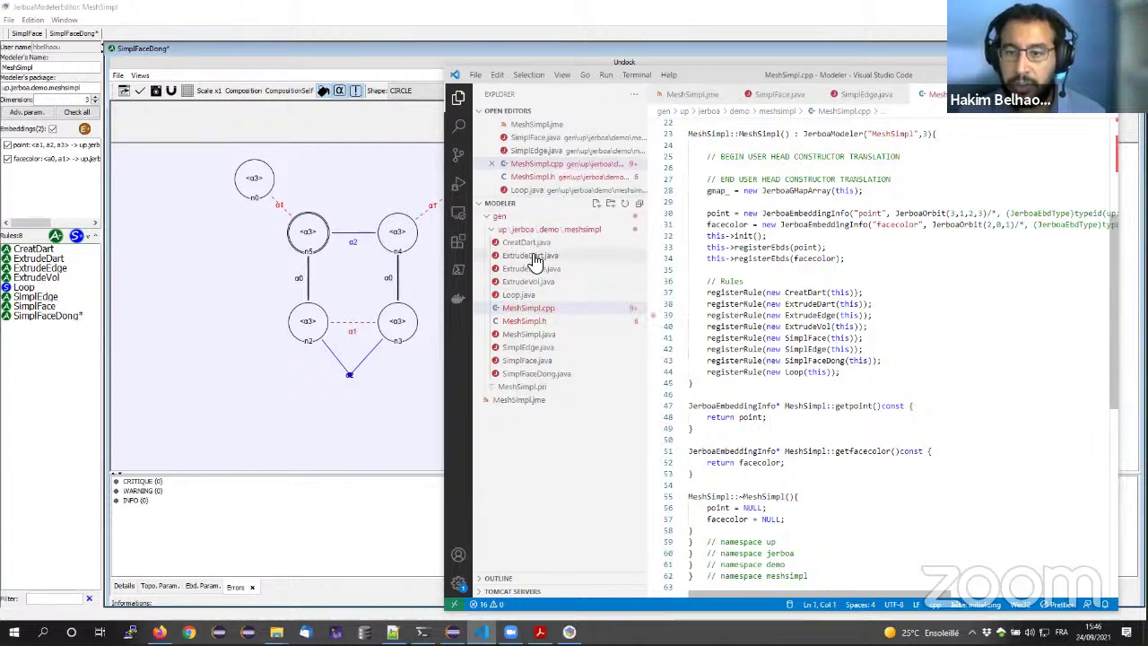
scroll(831, 334, down, 4)
scroll(832, 333, up, 6)
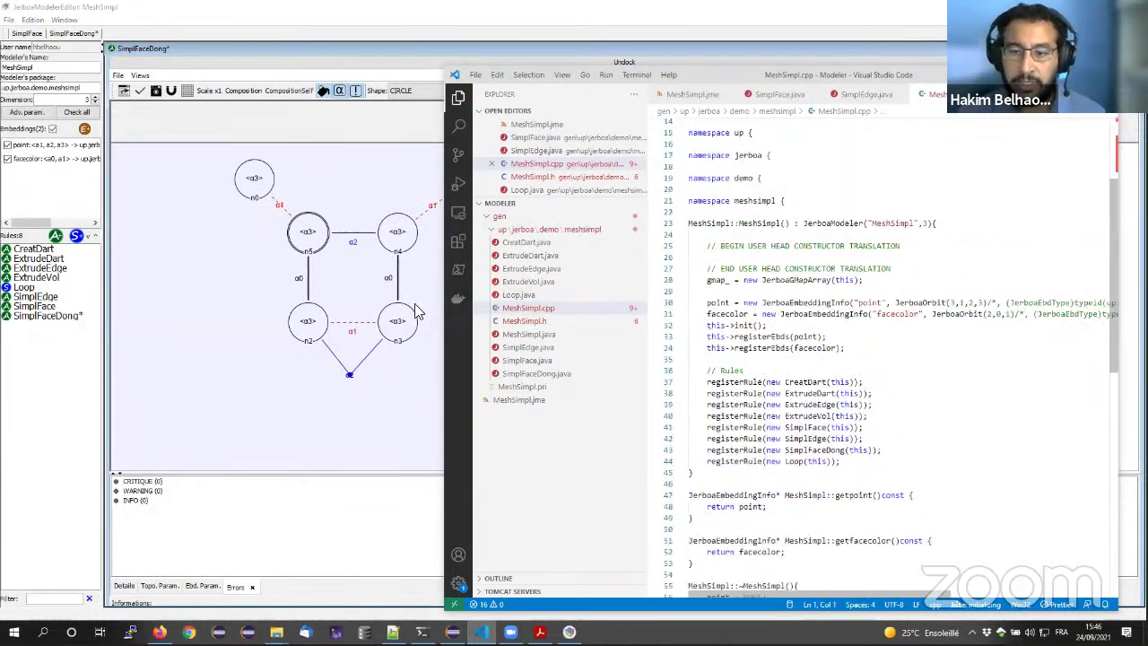
- Switch to the command prompt and launch 1_demo_advanced_modeling_jerboademo_runtime.jar with java -jar
click(377, 439)
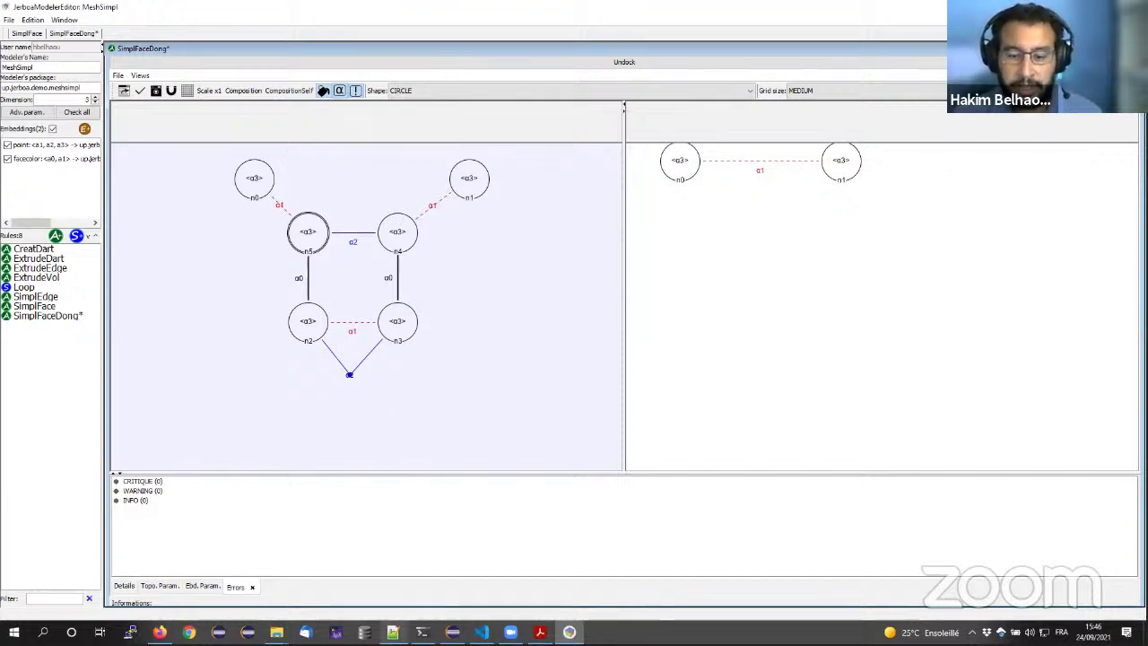
click(422, 632)
text(java -jar 1)
key(Tab)
key(BackSpace)
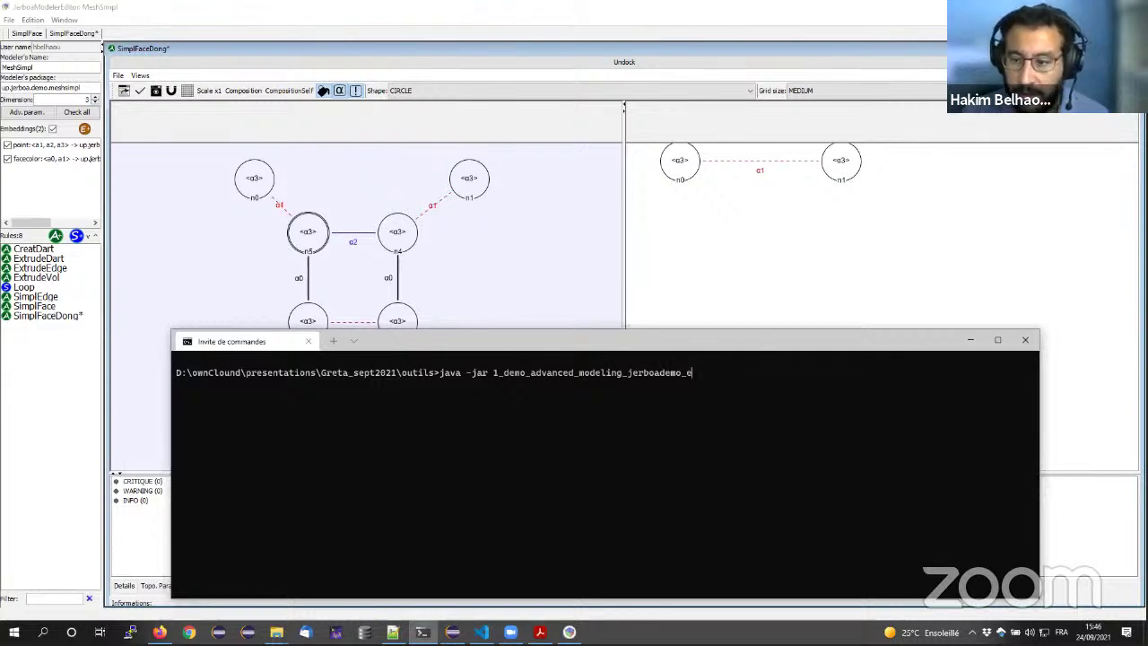
key(Tab)
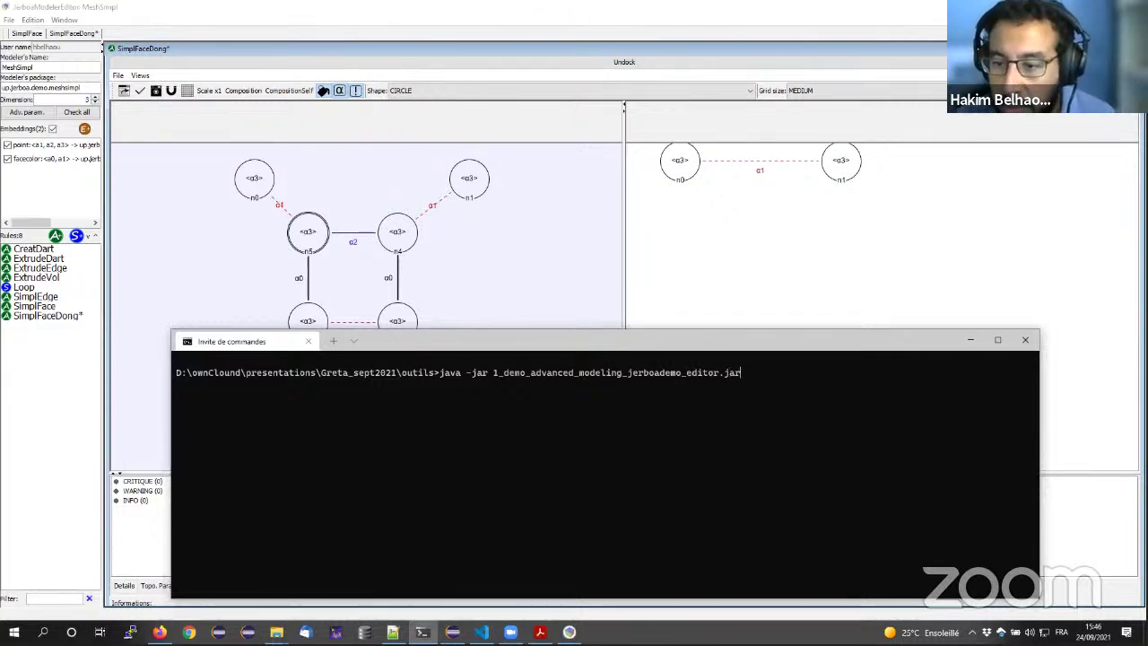
key(Tab)
key(Tab)
key(Tab)
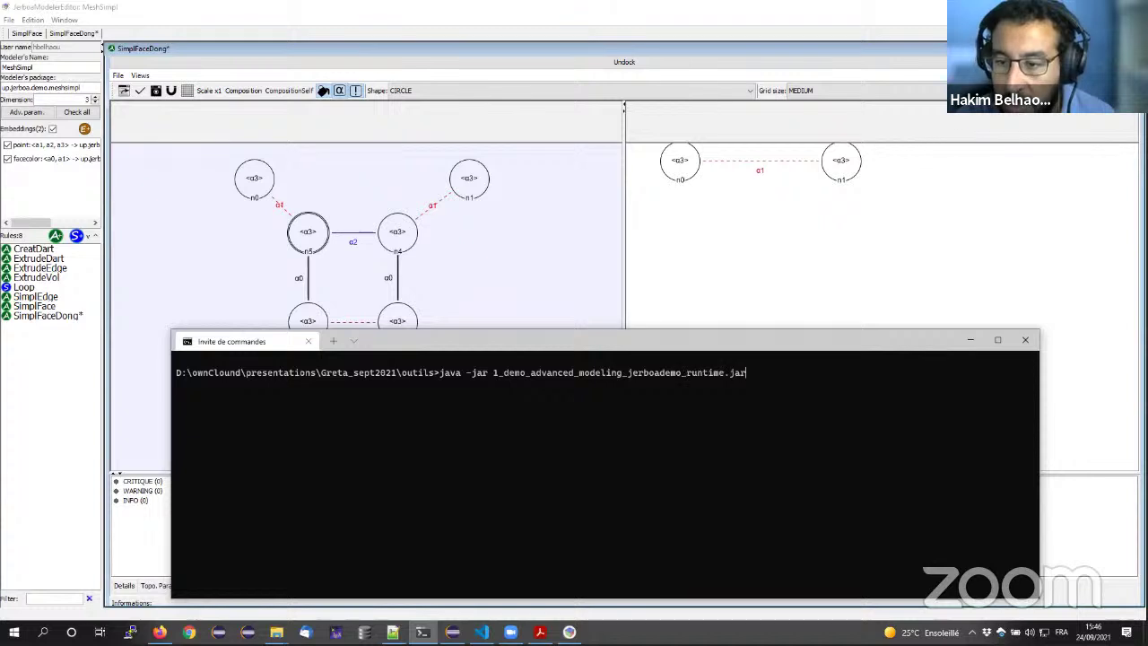
key(Return)
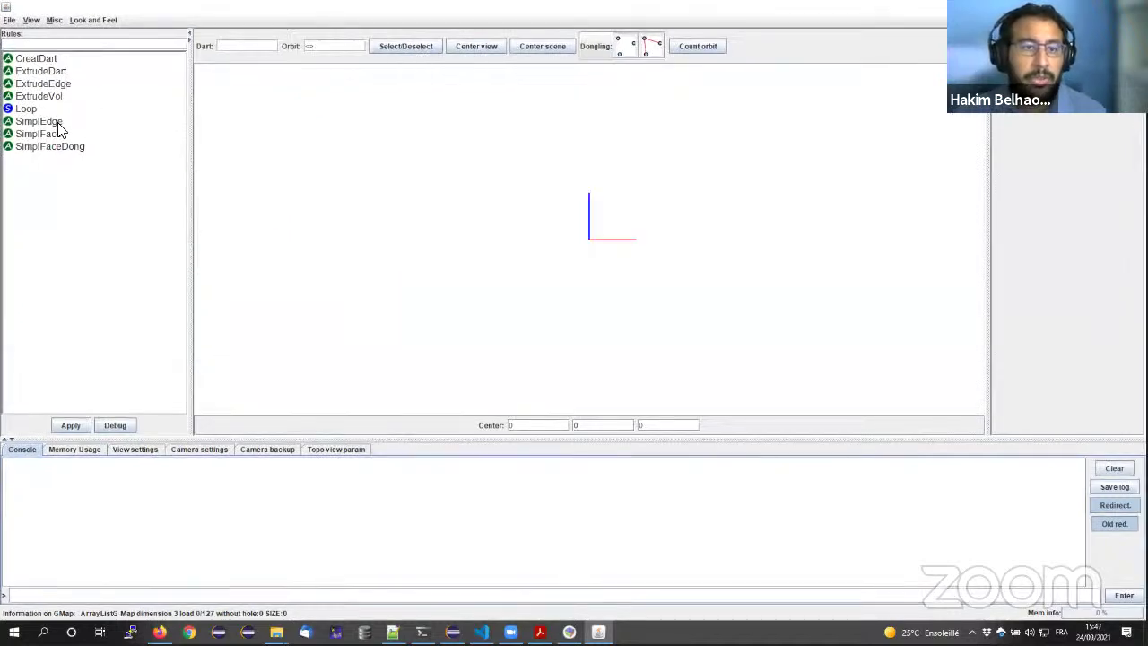
- Load RubiskCube2D_faceBLEU.jba from the exampleMeshSimpl folder and centre the scene on the mesh
click(11, 23)
click(36, 59)
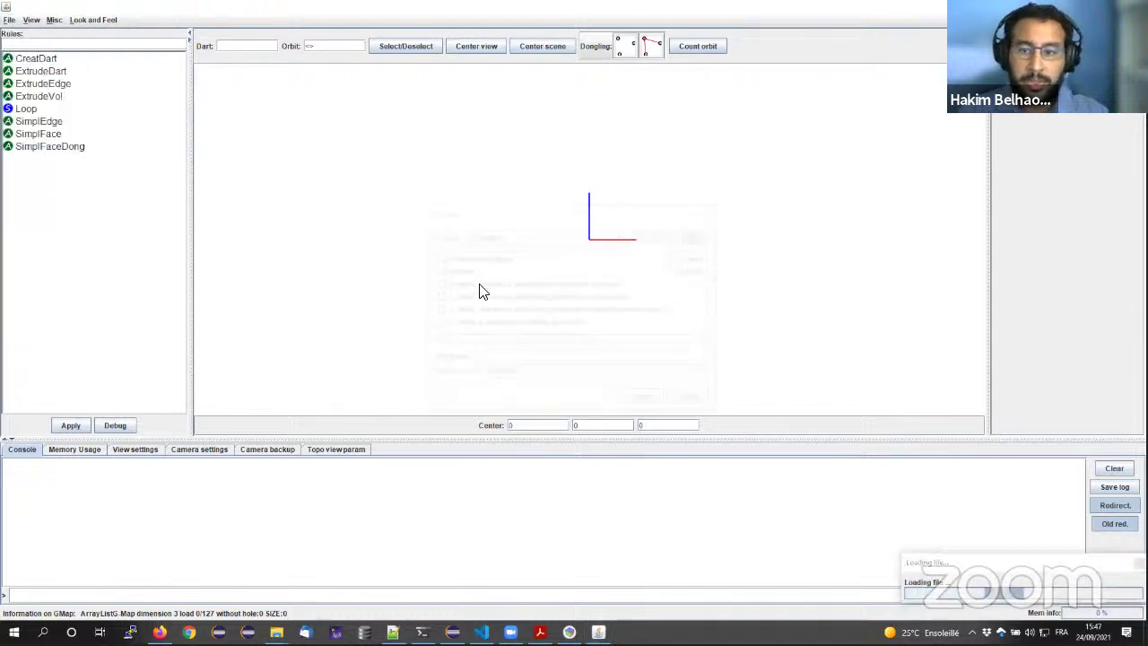
click(471, 259)
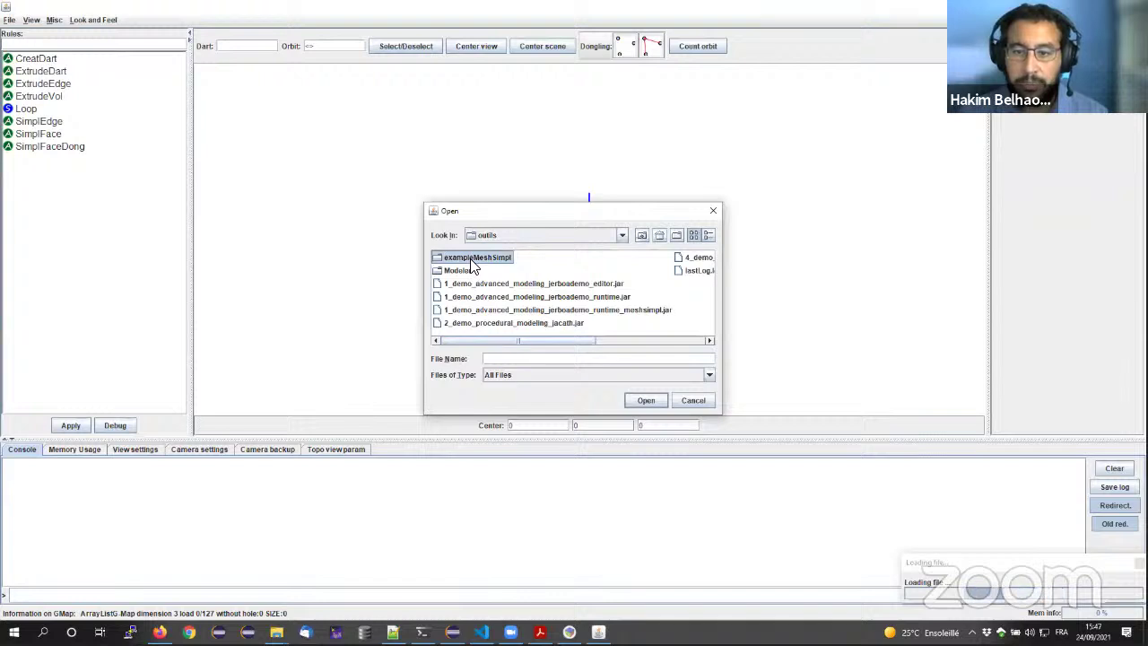
double_click(471, 260)
click(494, 270)
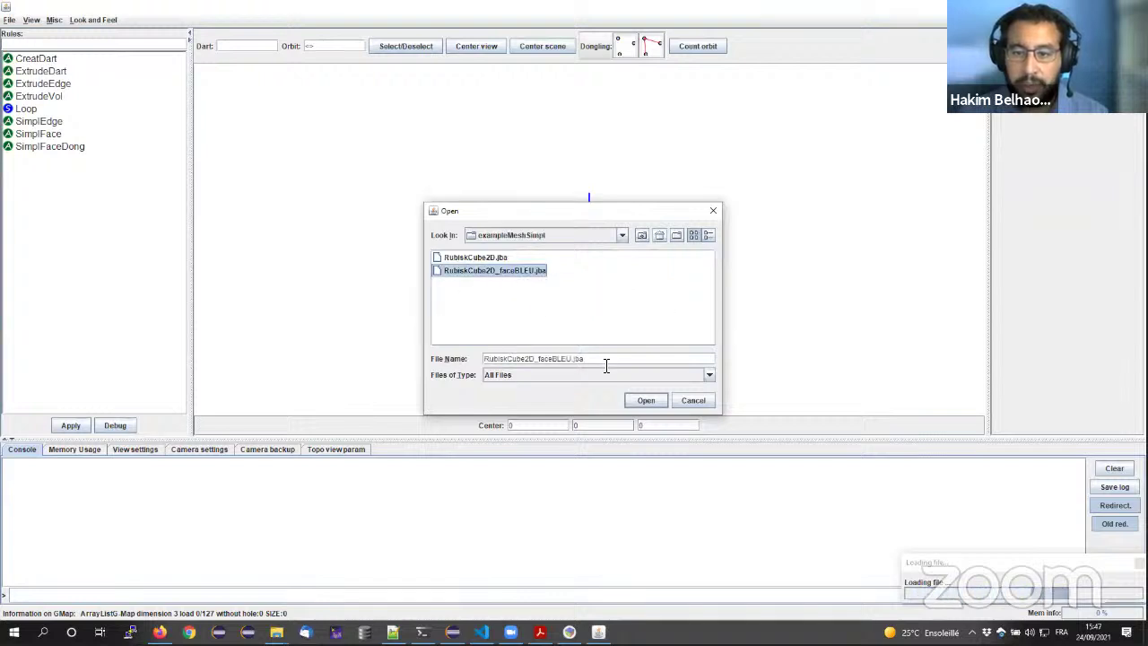
click(645, 401)
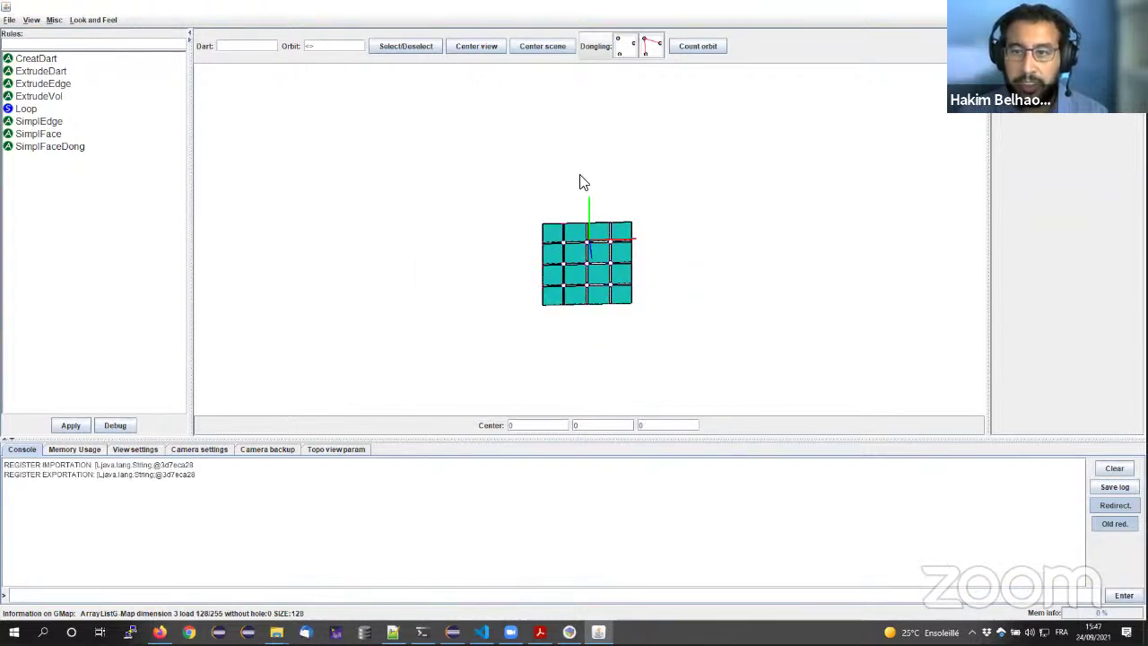
click(552, 51)
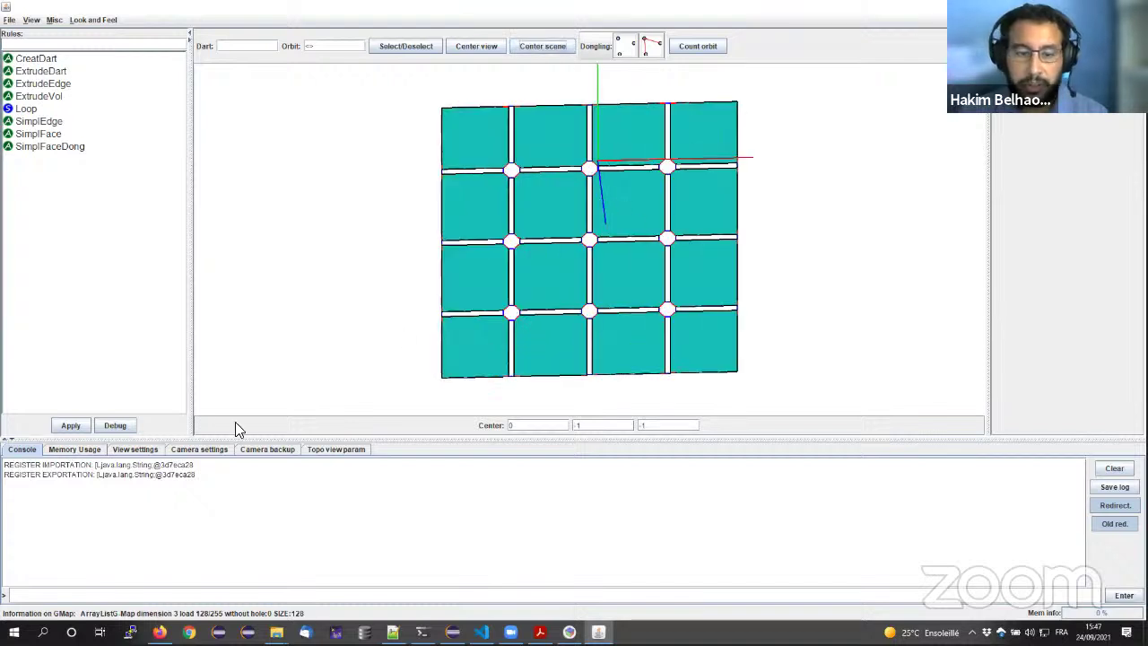
- Set the alpha0 weight to 8 percent in the view settings
click(133, 450)
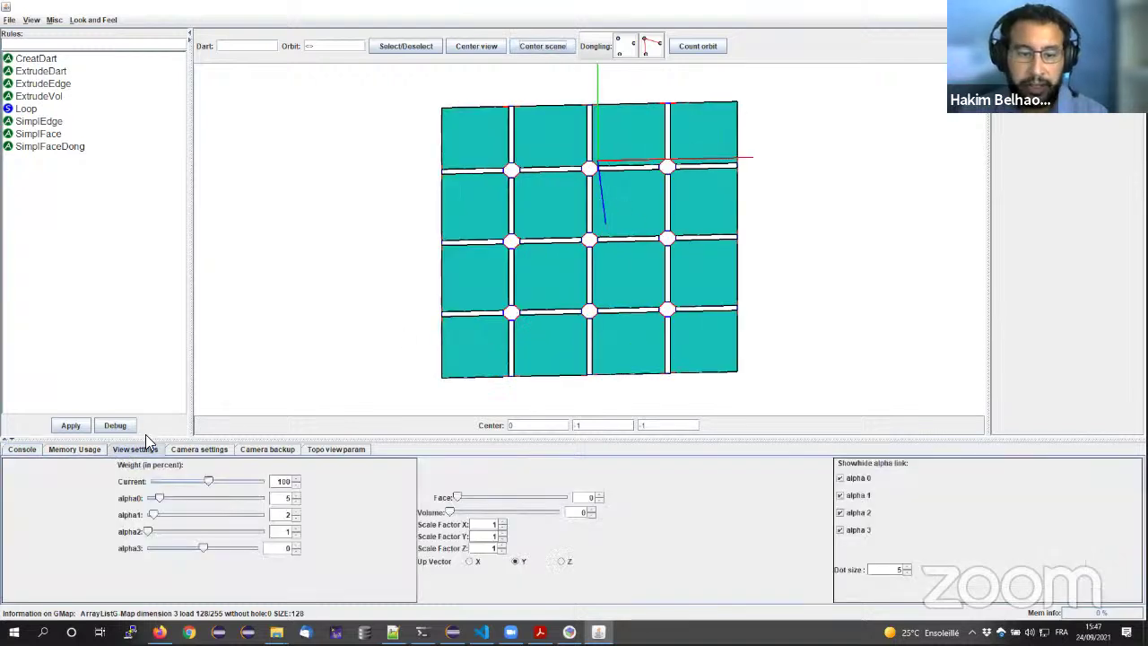
click(295, 494)
click(295, 494)
click(295, 494)
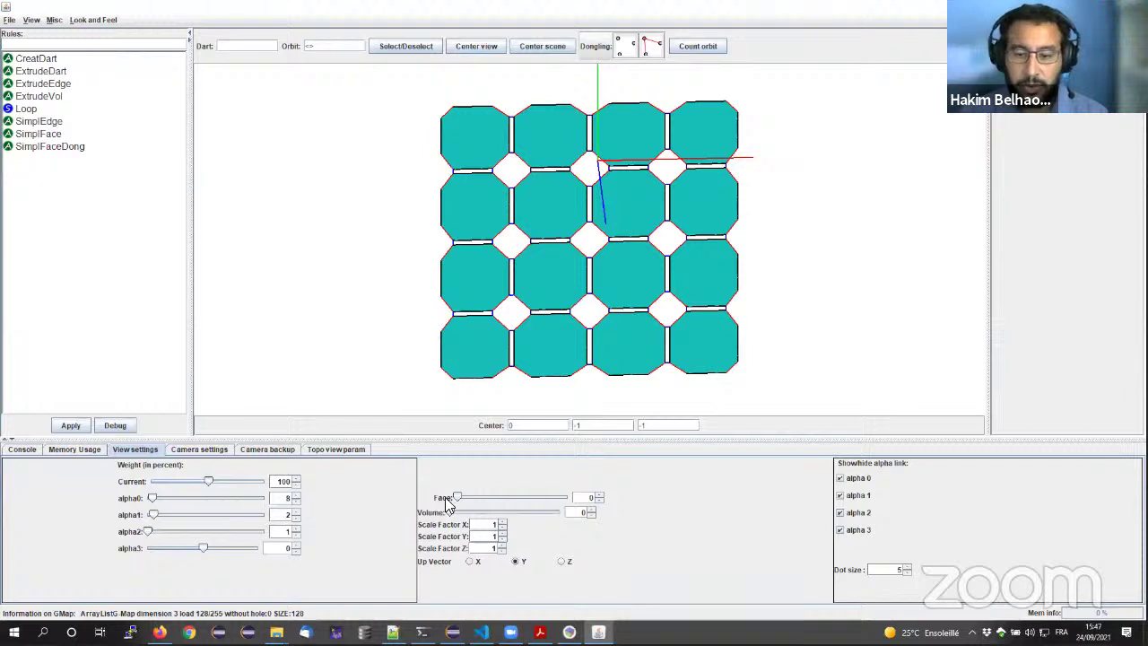
drag(457, 500, 449, 499)
drag(392, 122, 696, 280)
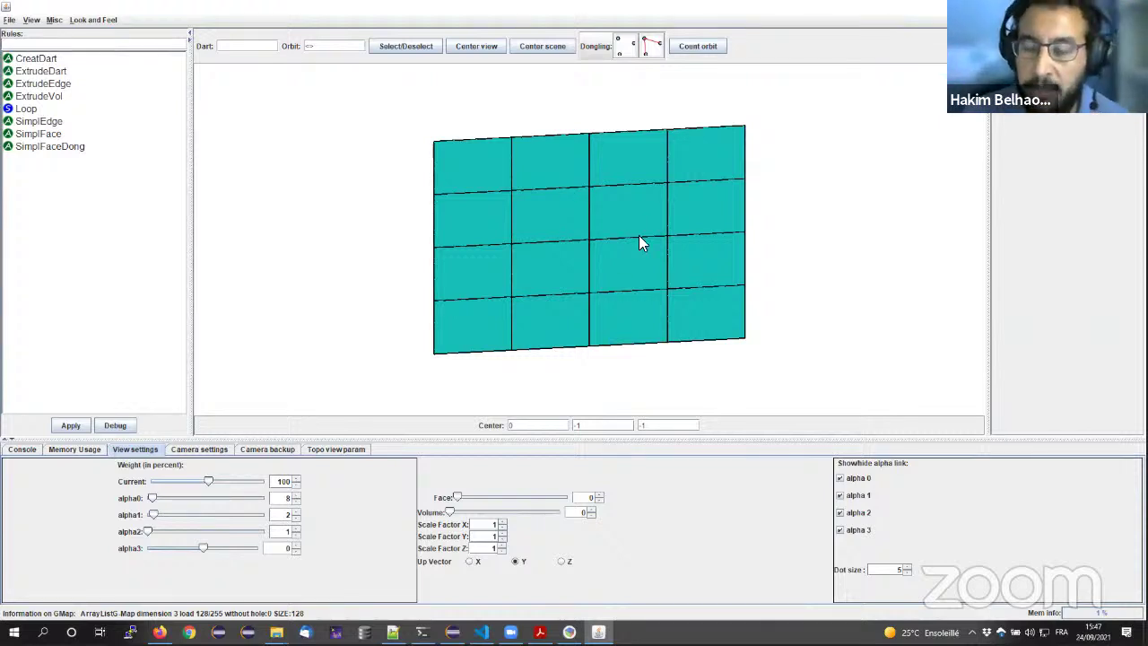
drag(644, 237, 579, 256)
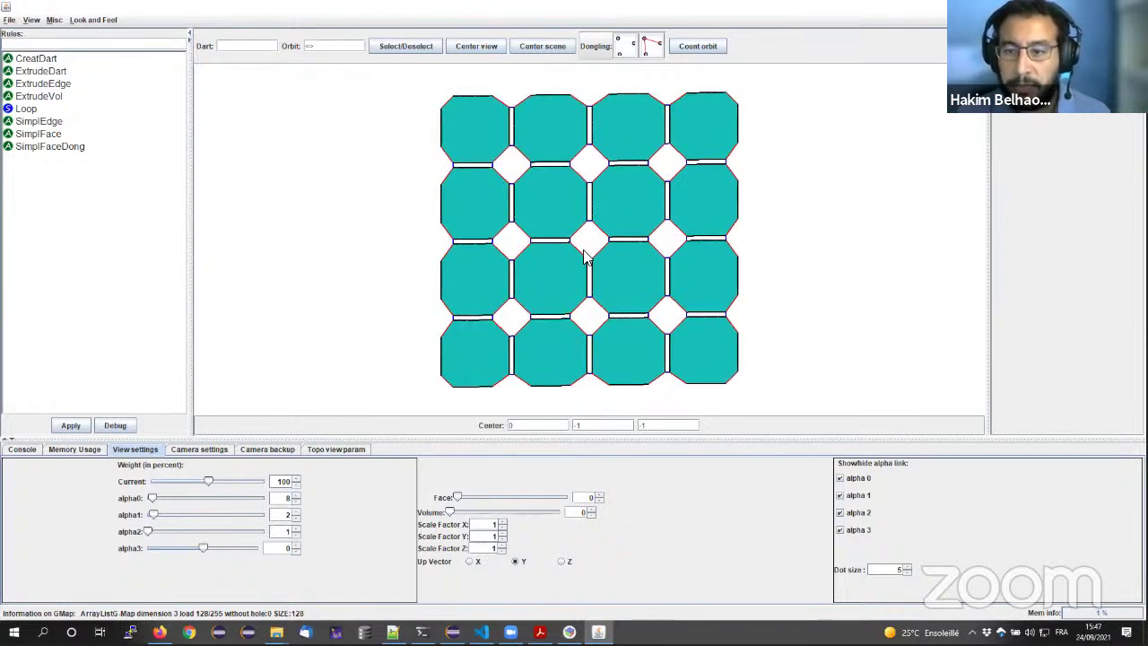
scroll(564, 260, up, 3)
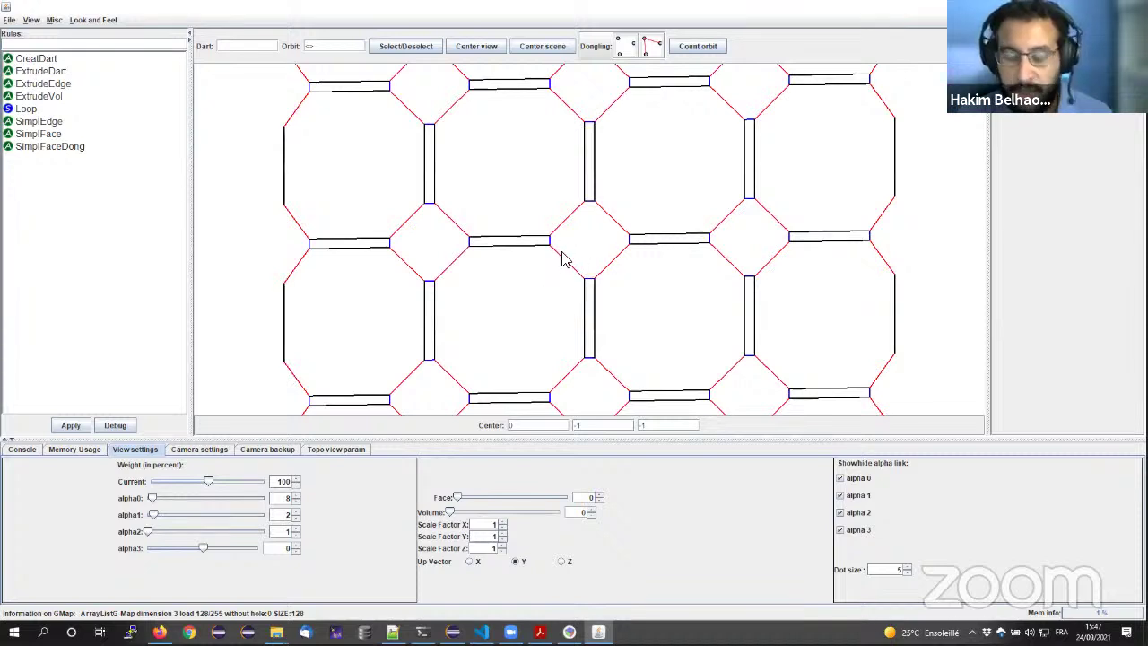
scroll(565, 258, up, 3)
scroll(579, 252, down, 3)
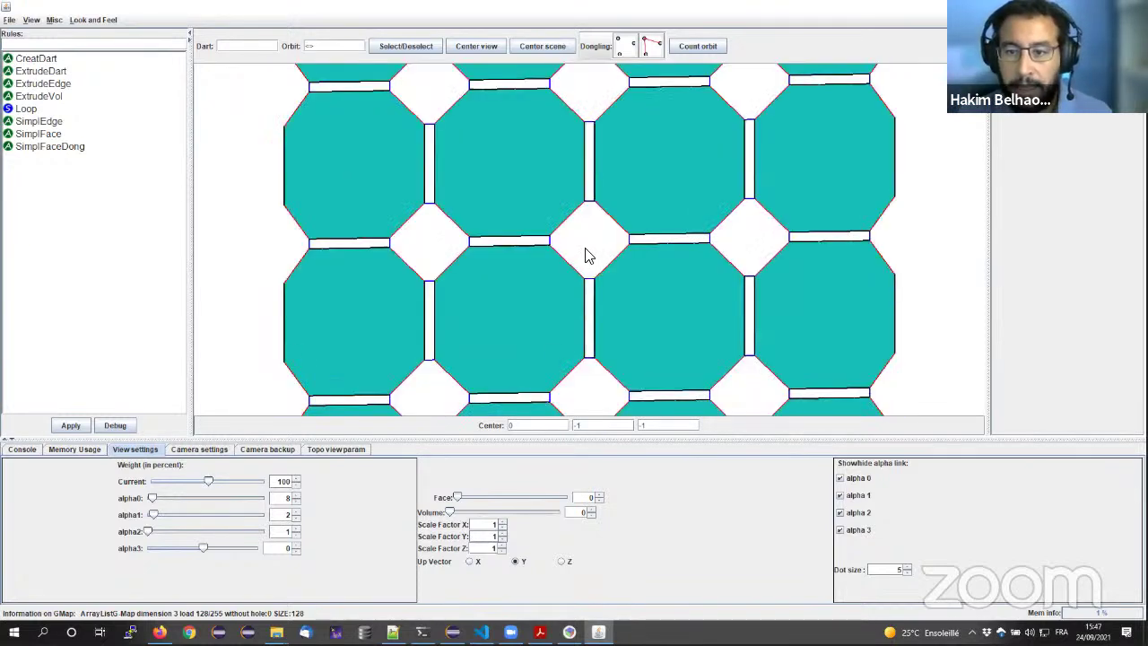
- Try to apply the SimplFaceDong rule to a dart at the grid's central vertex
scroll(583, 255, down, 2)
click(567, 241)
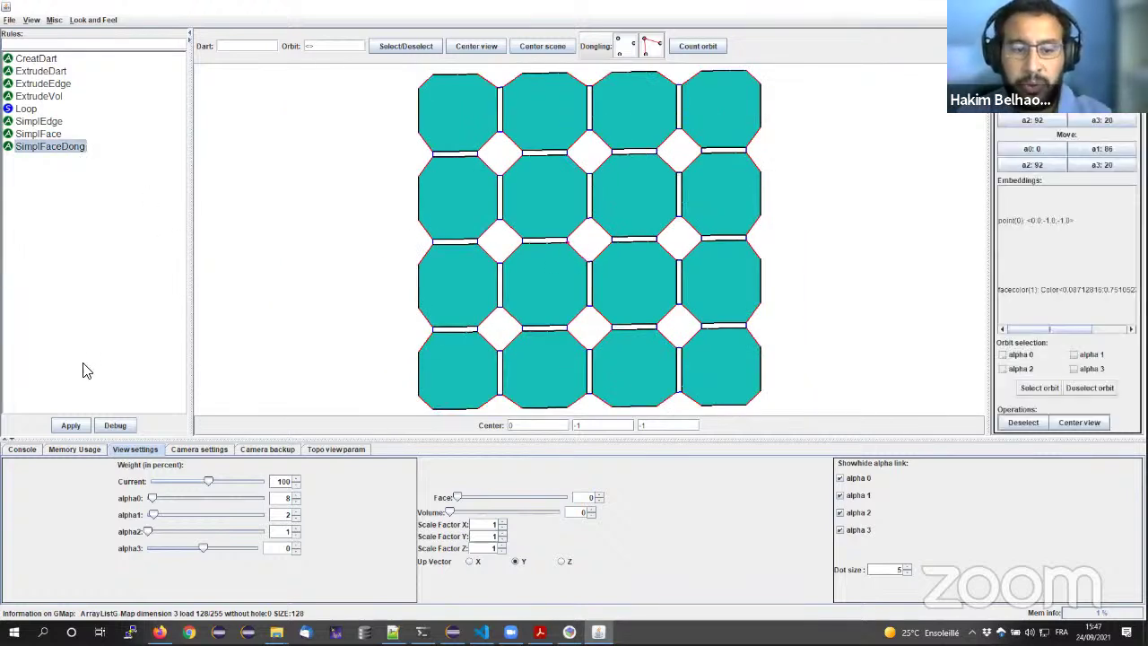
click(72, 426)
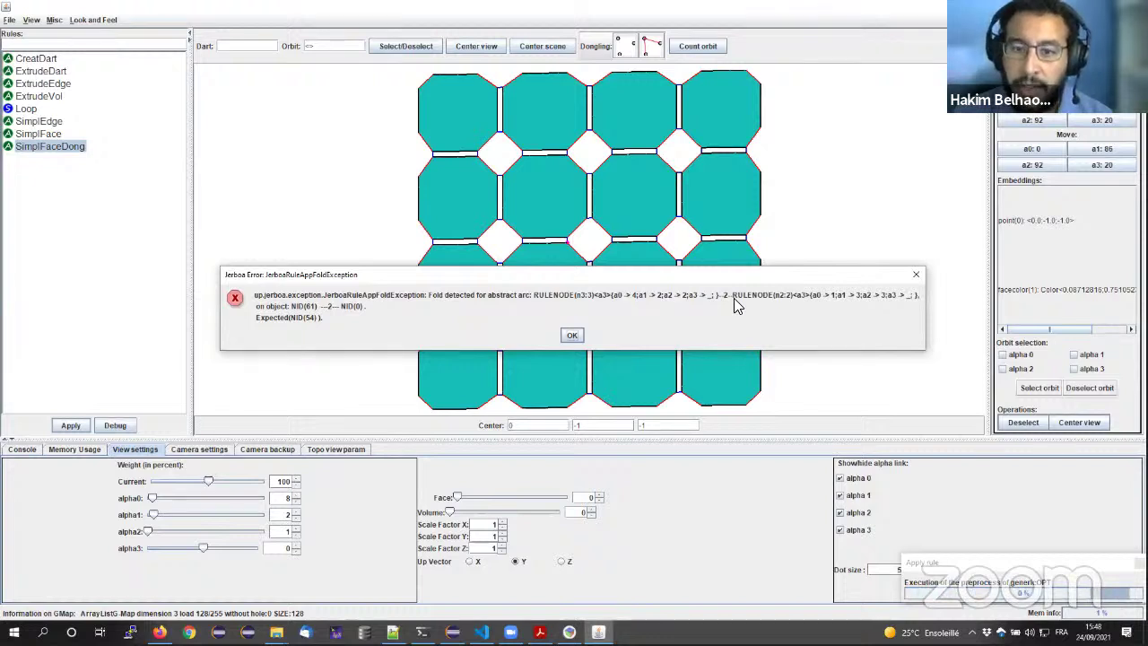
click(571, 334)
- Merge the four central faces of the grid by applying the SimplFace rule to three of their shared edges
click(36, 135)
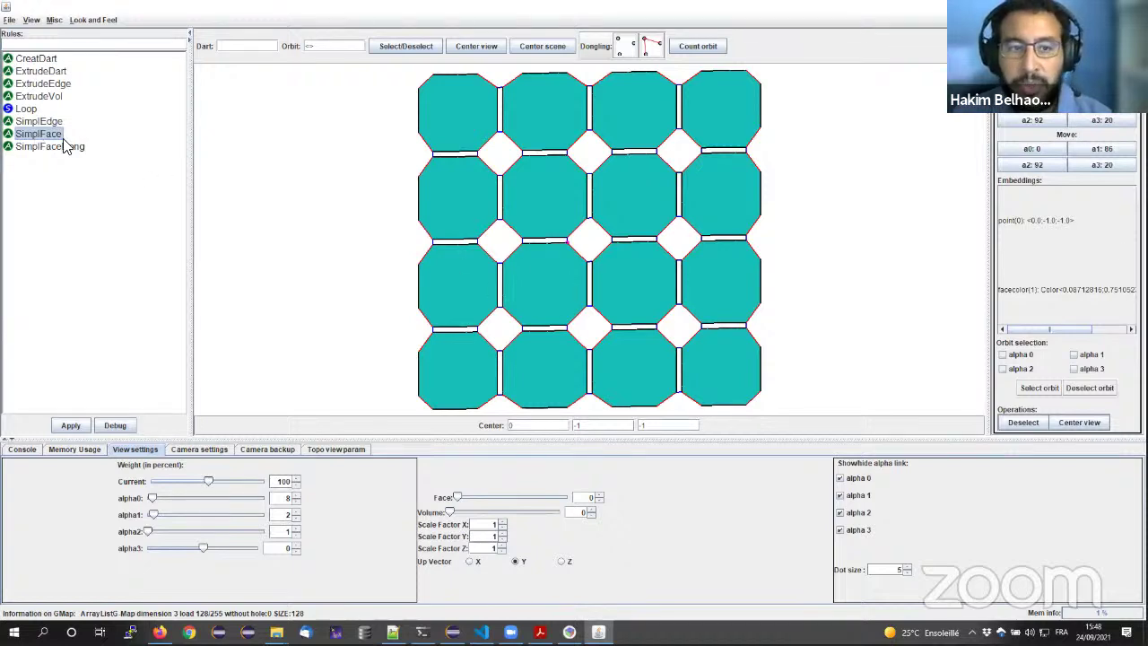
drag(555, 265, 552, 241)
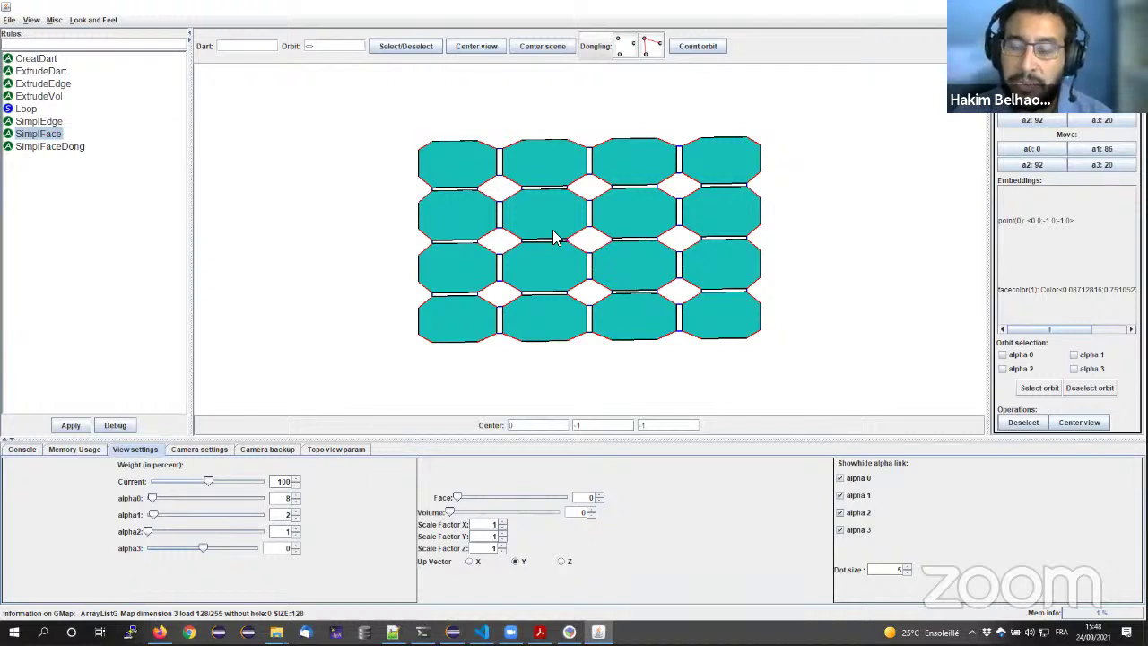
click(59, 426)
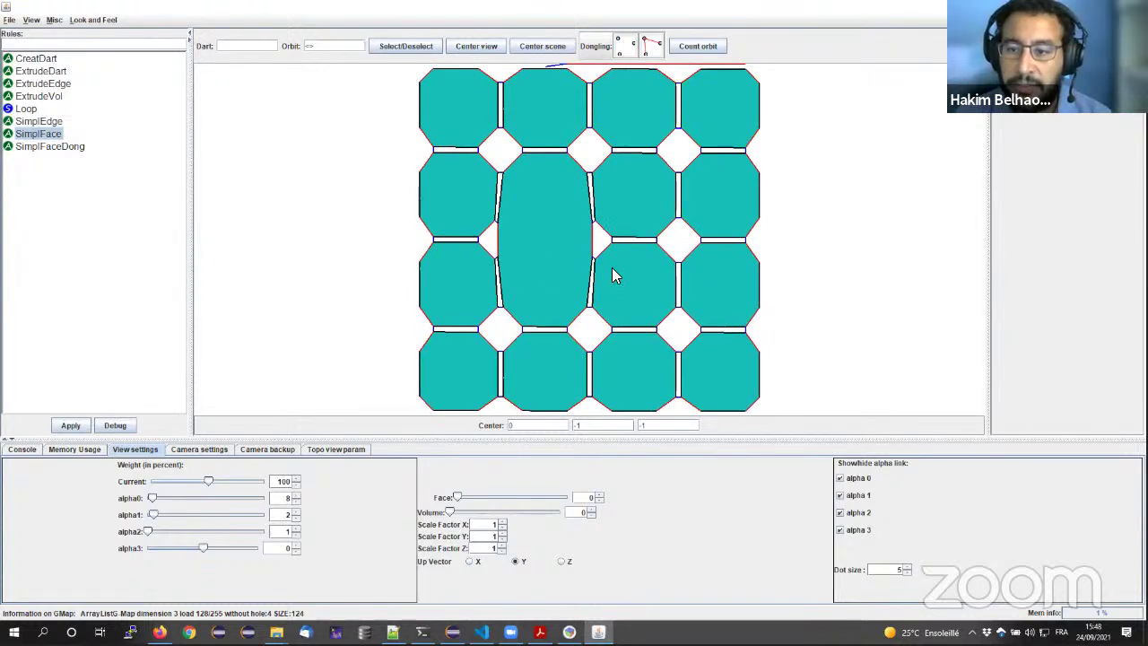
click(563, 280)
click(71, 425)
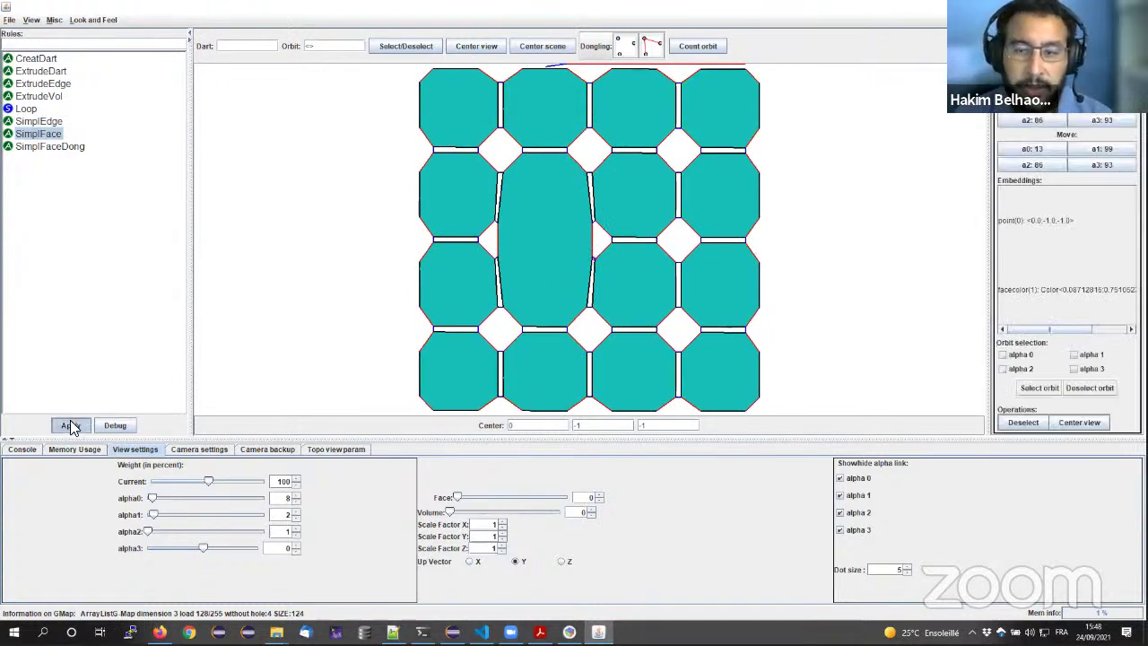
click(615, 239)
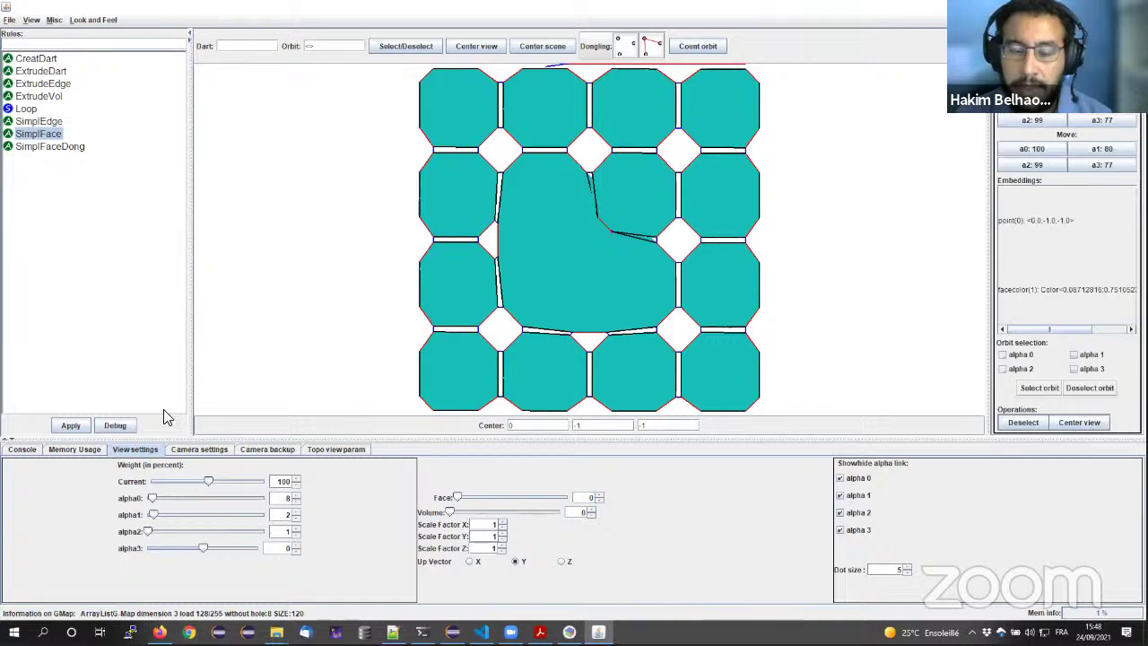
click(71, 425)
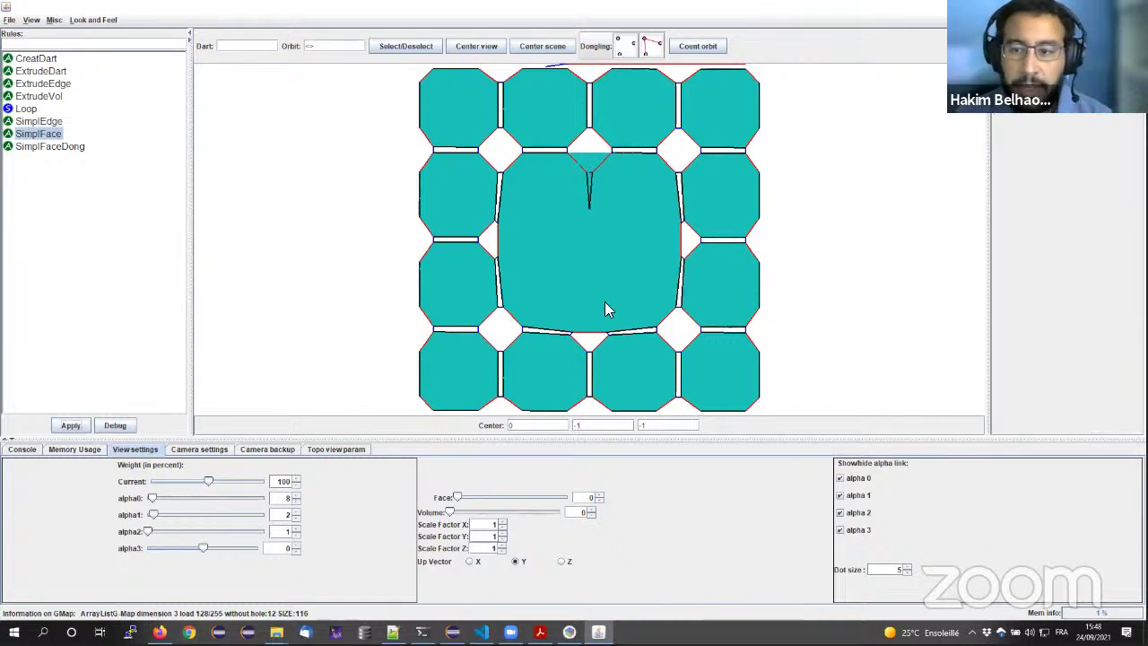
- Try to apply the SimplFace rule to the inner end of the dangling edge inside the merged face
click(588, 207)
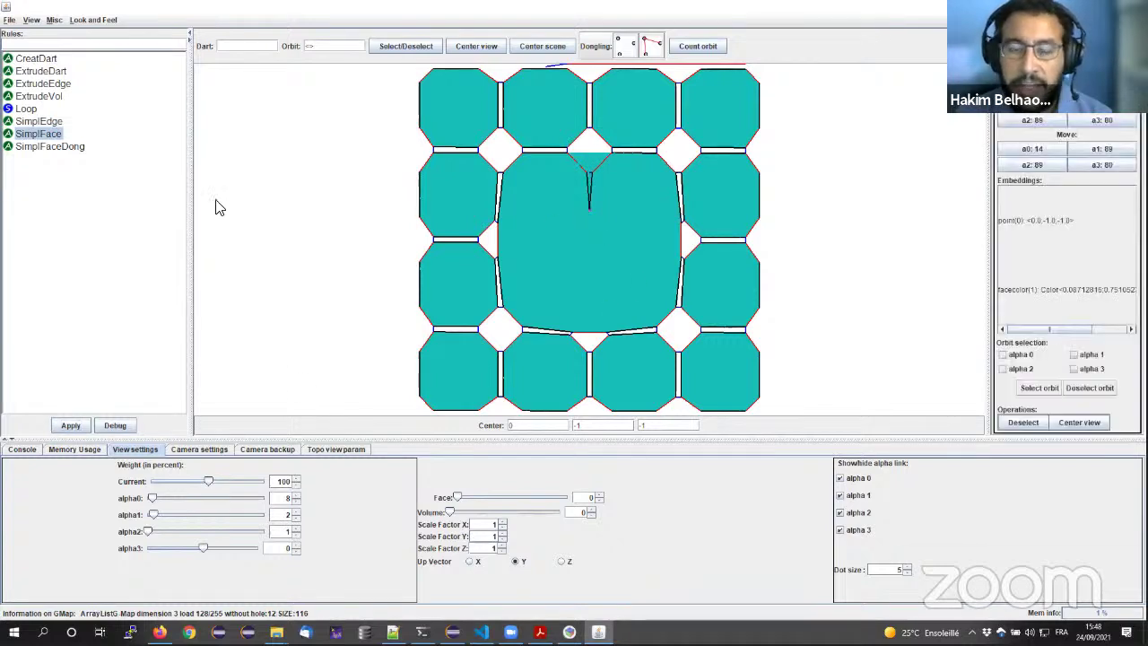
click(72, 425)
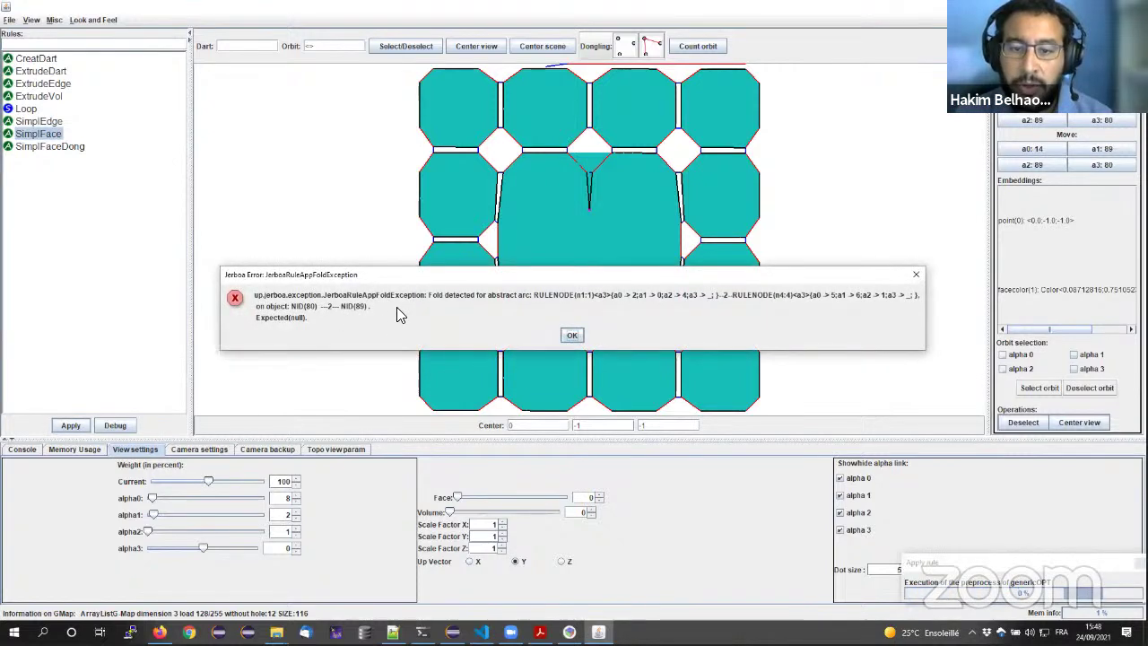
click(571, 334)
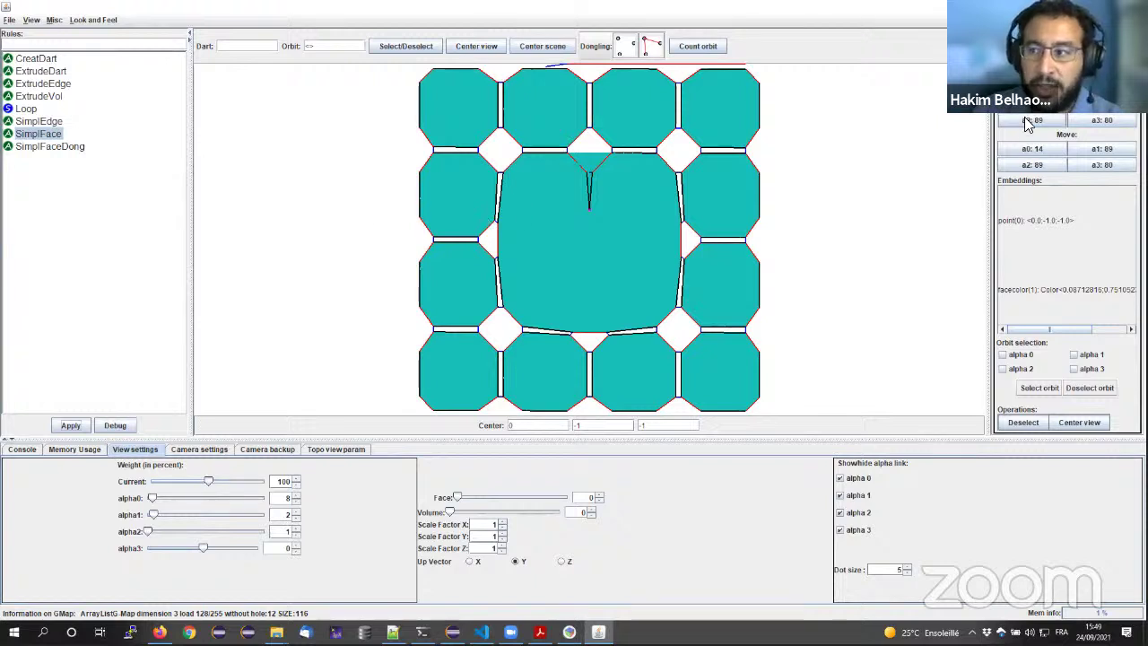
- Remove the remaining dangling edge inside the merged face with the SimplFaceDong rule
click(590, 178)
click(42, 147)
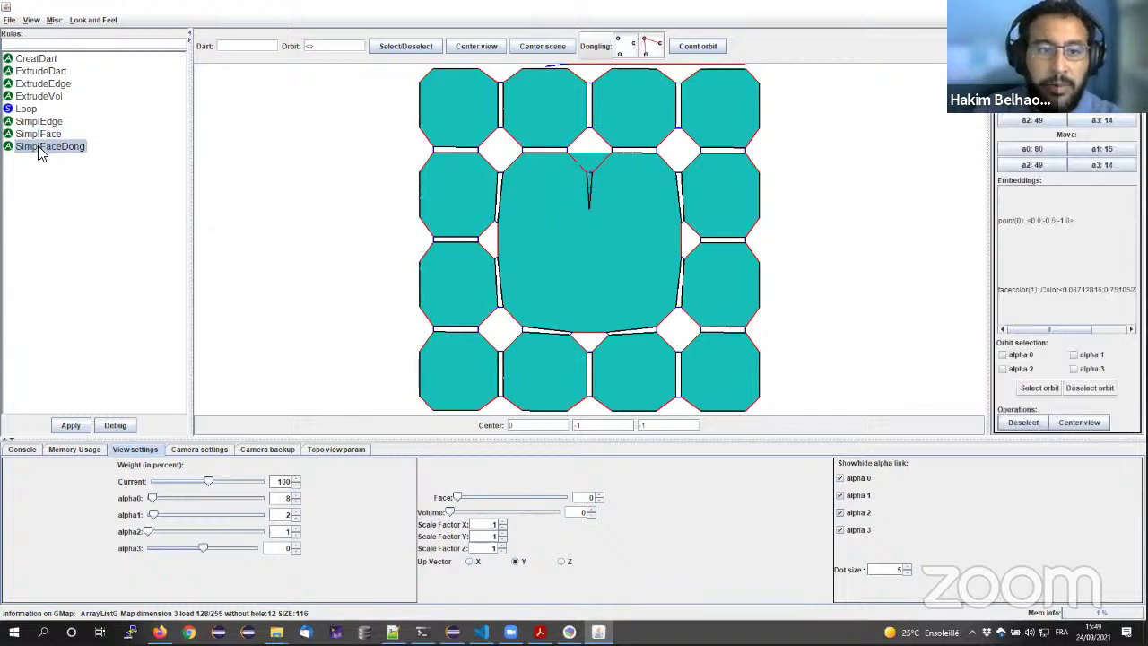
click(72, 425)
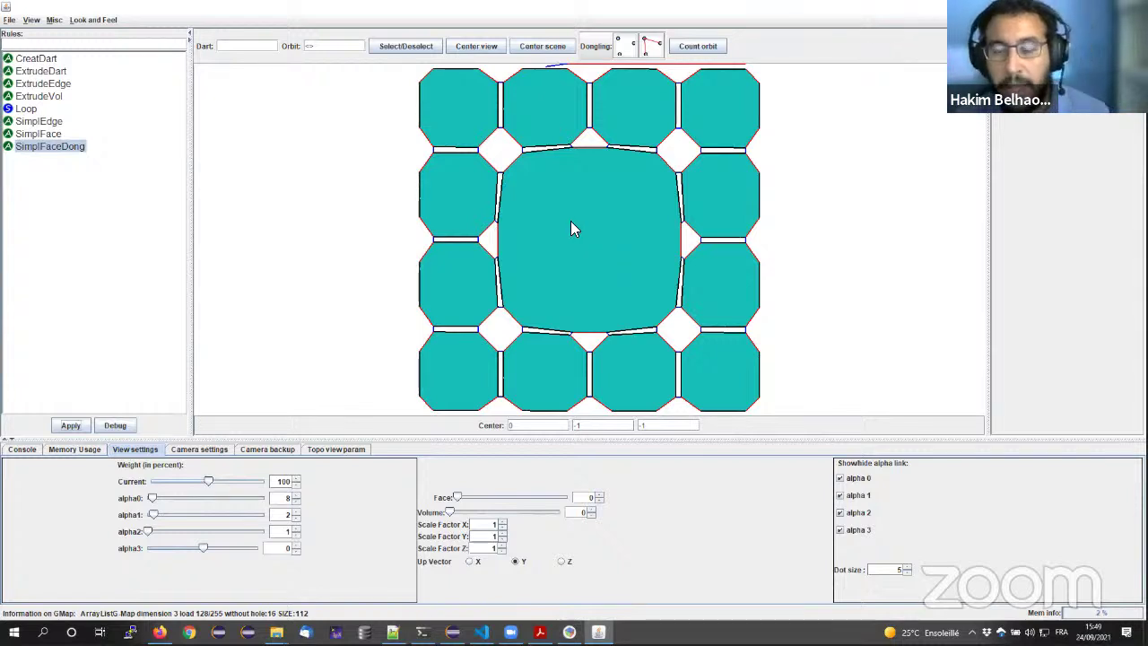
- Export the mesh in GraphML format as demo_meshsimpl.graphml in the greta_sept2021_demo folder under Documents
click(9, 20)
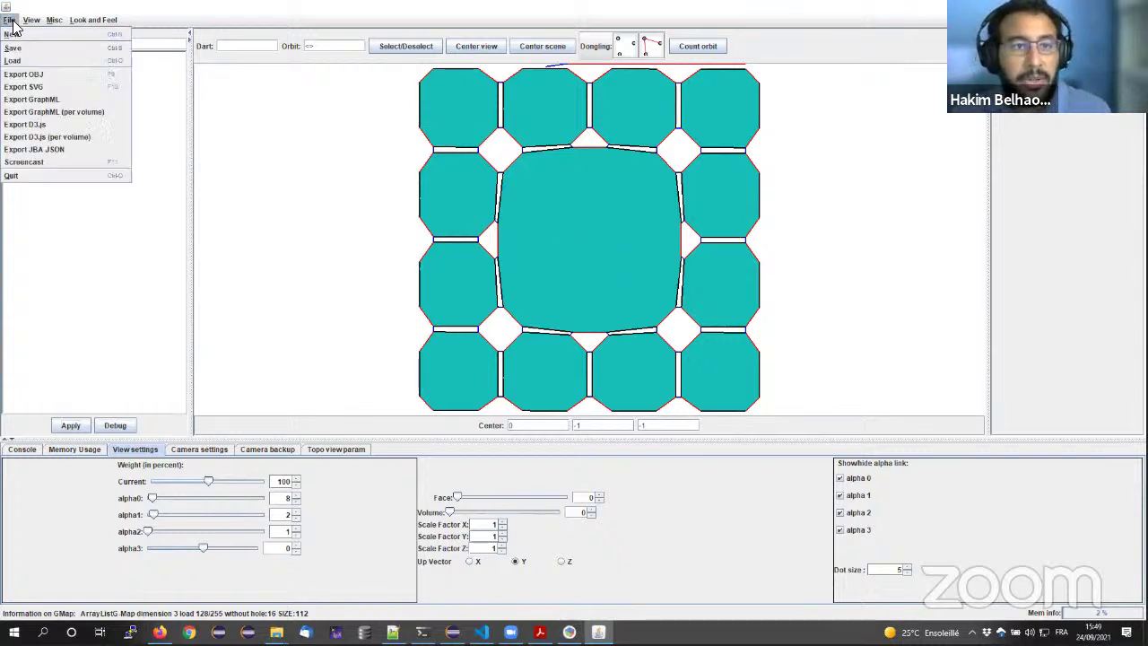
click(31, 107)
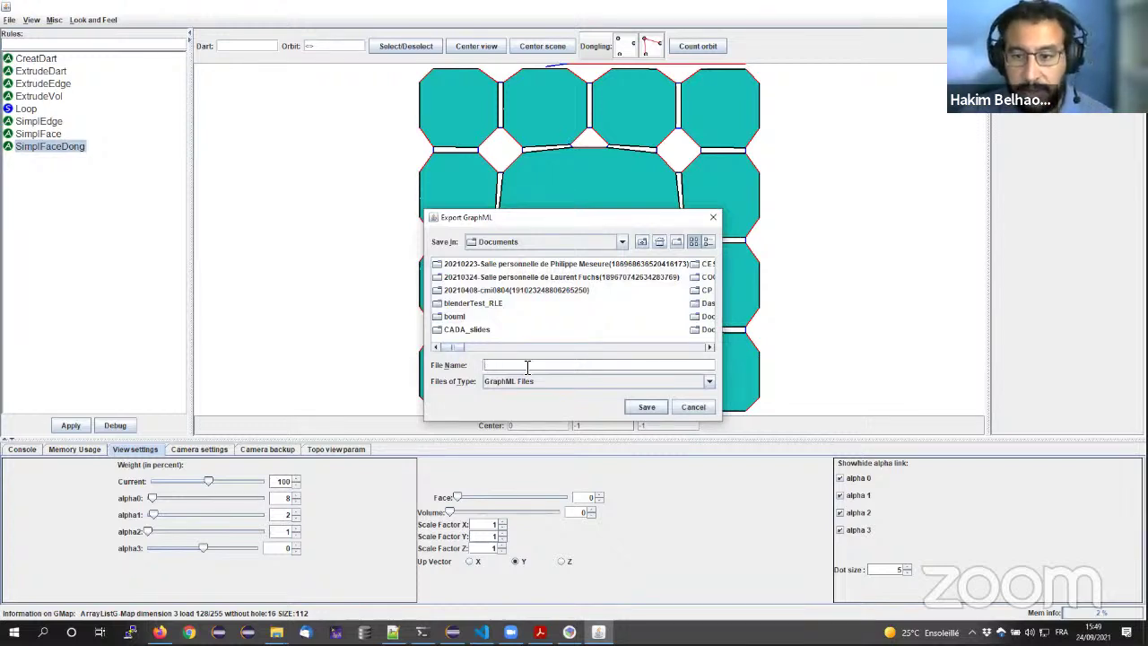
click(436, 316)
key(g)
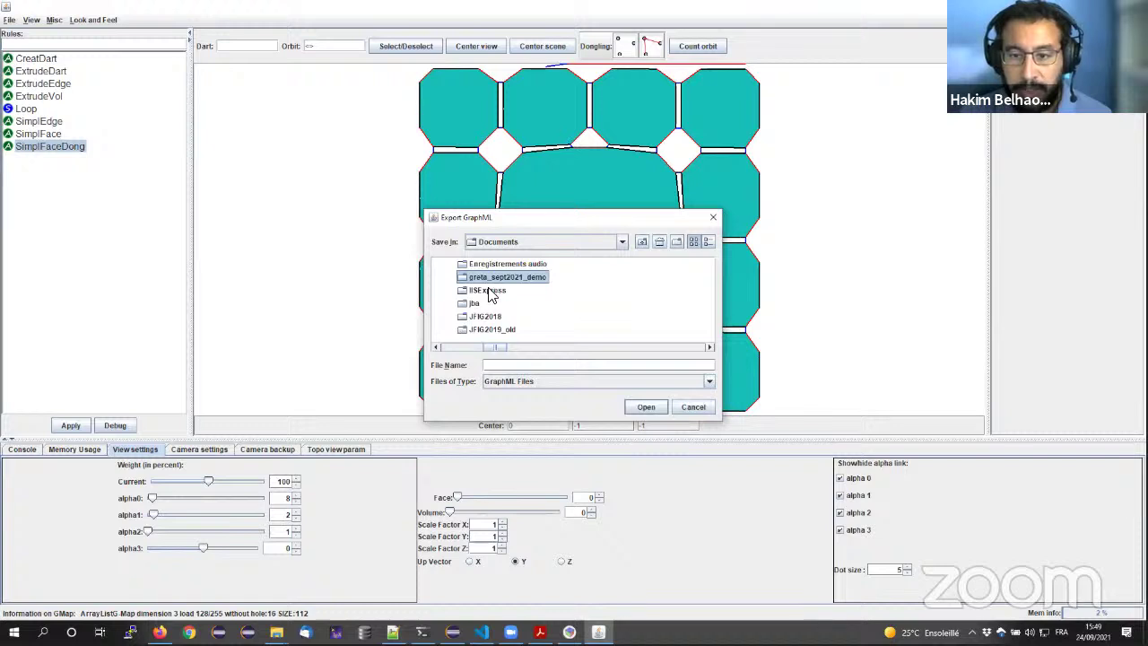
double_click(495, 276)
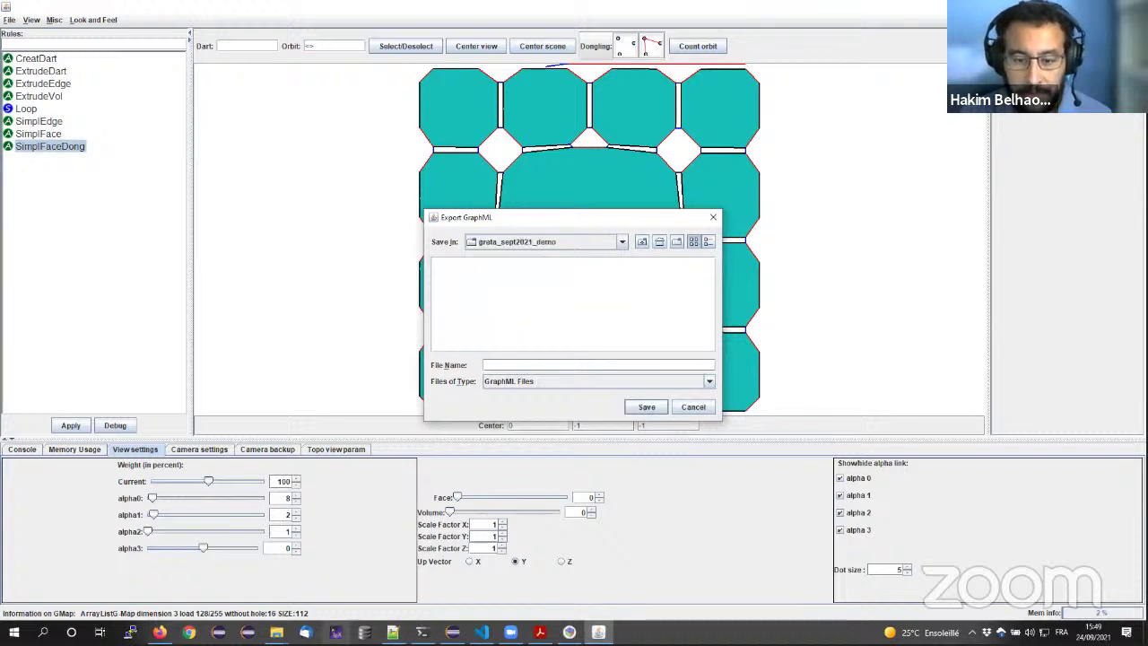
click(277, 632)
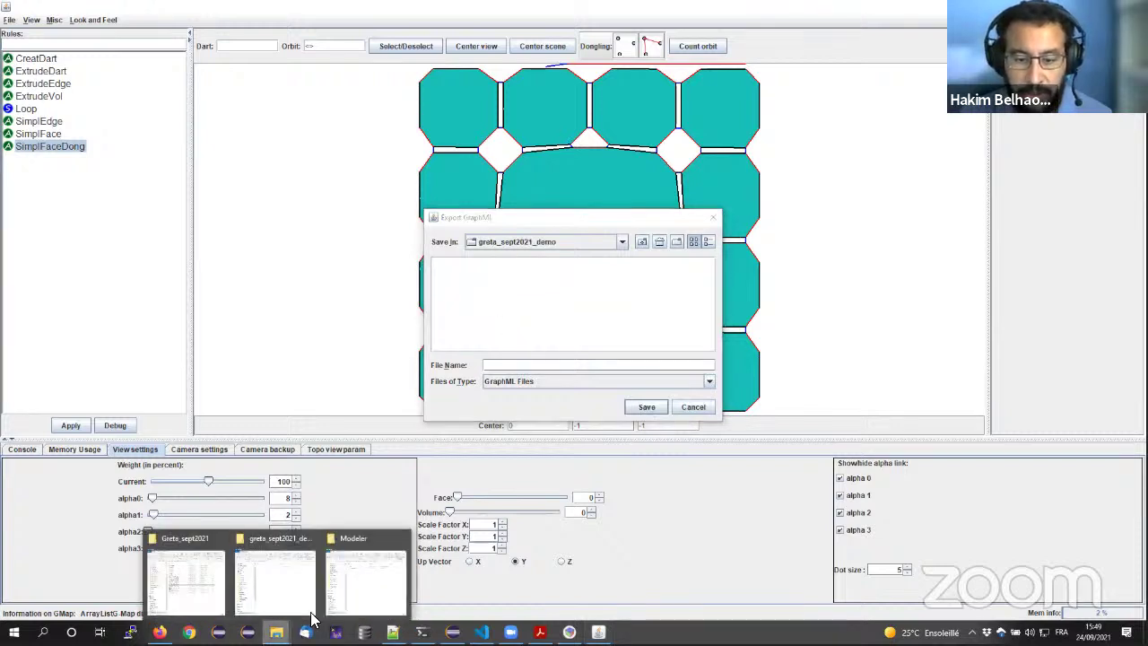
click(266, 581)
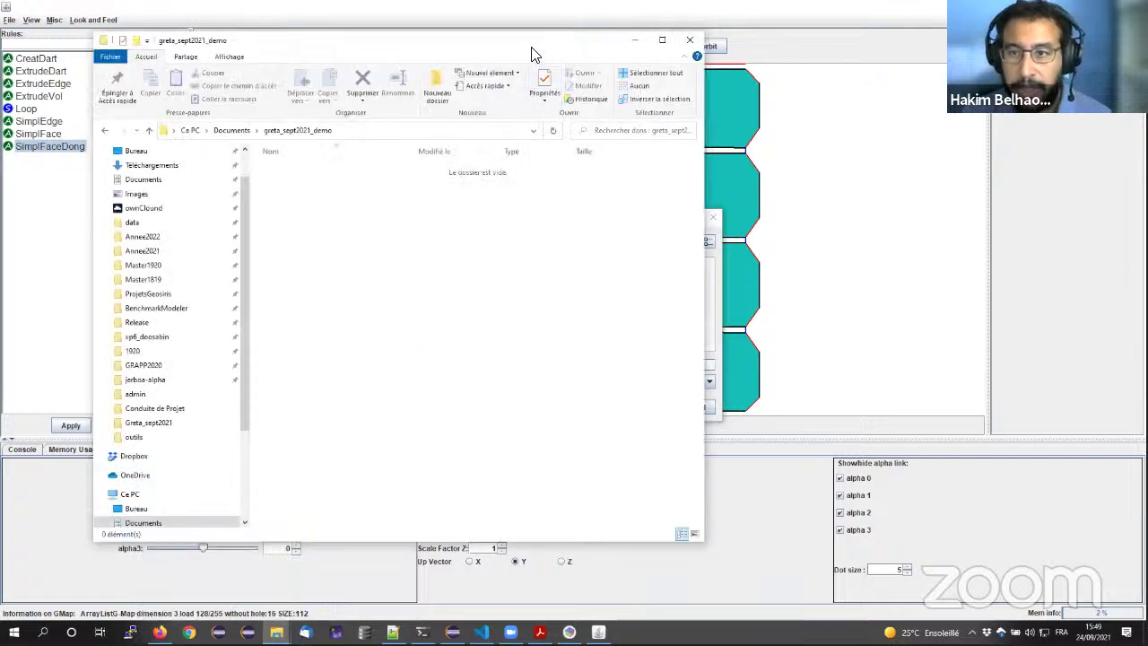
drag(522, 46, 471, 80)
click(678, 375)
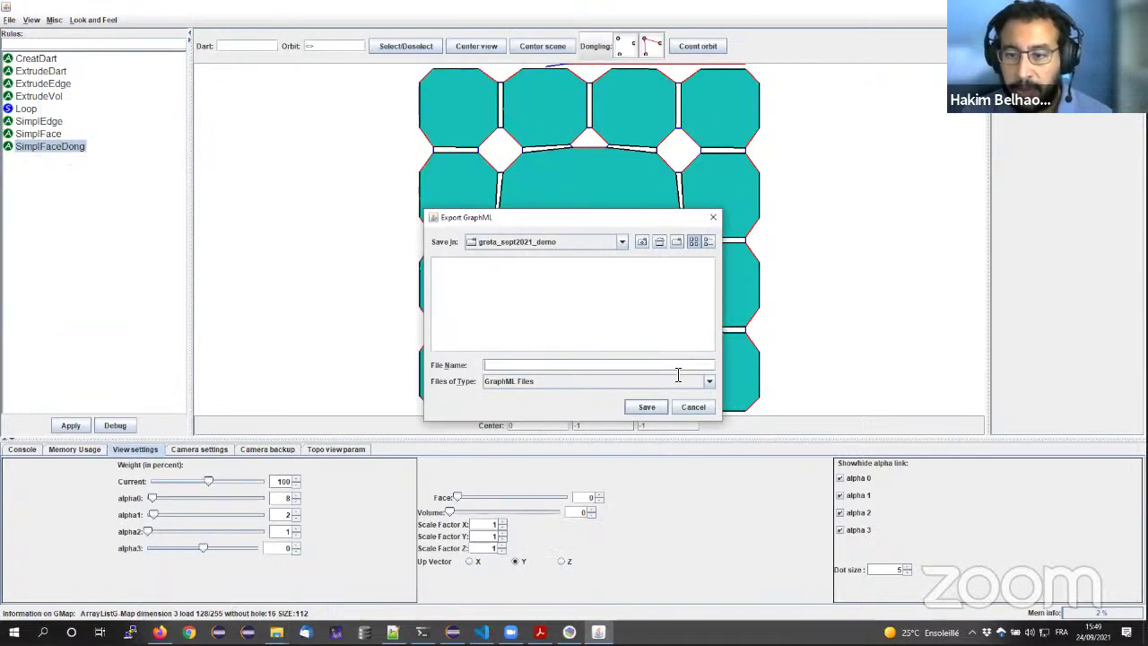
text(_simpl.graph)
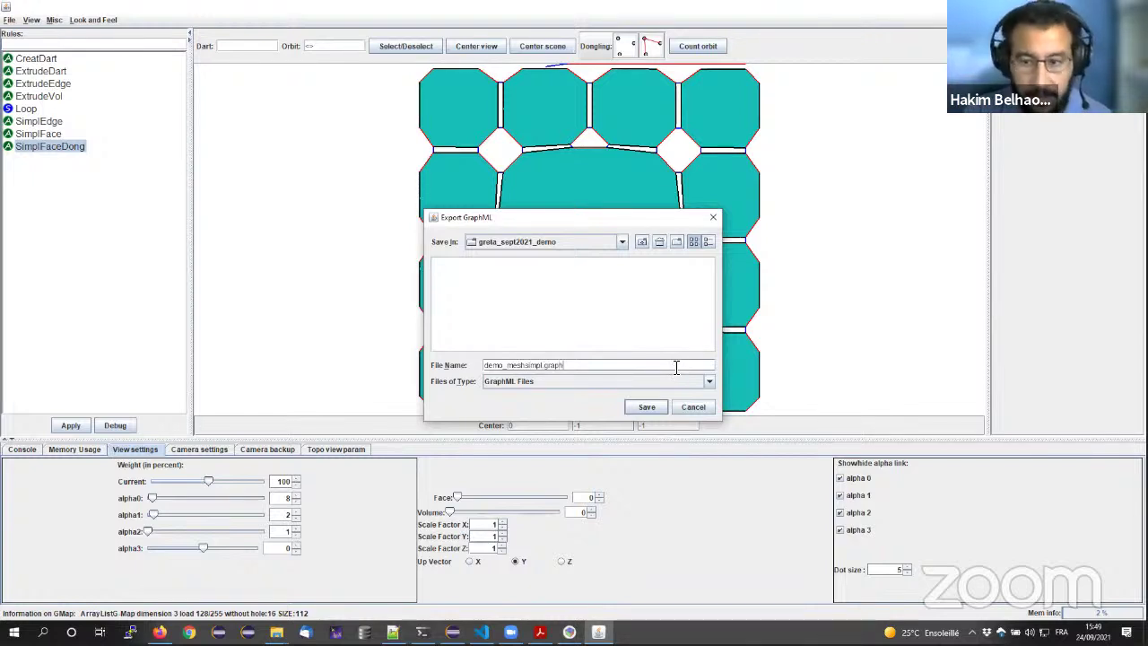
key(Return)
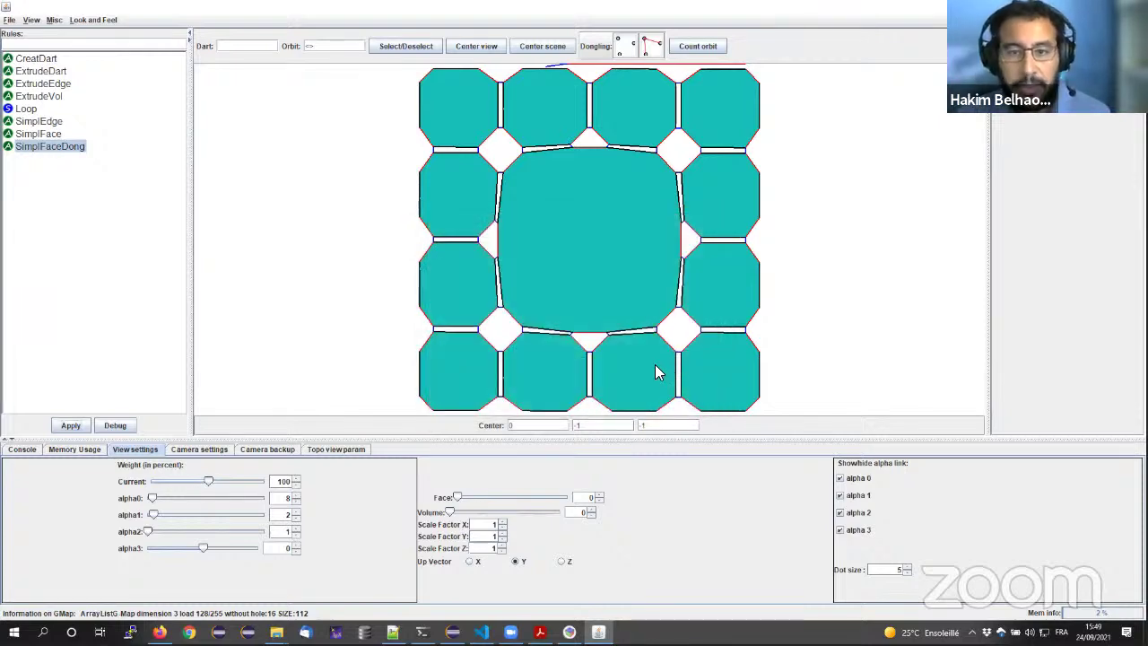
- Open demo_meshsimpl.graphml from the file explorer in Gephi and import it as an undirected graph in a new workspace
key(alt+Tab)
double_click(258, 203)
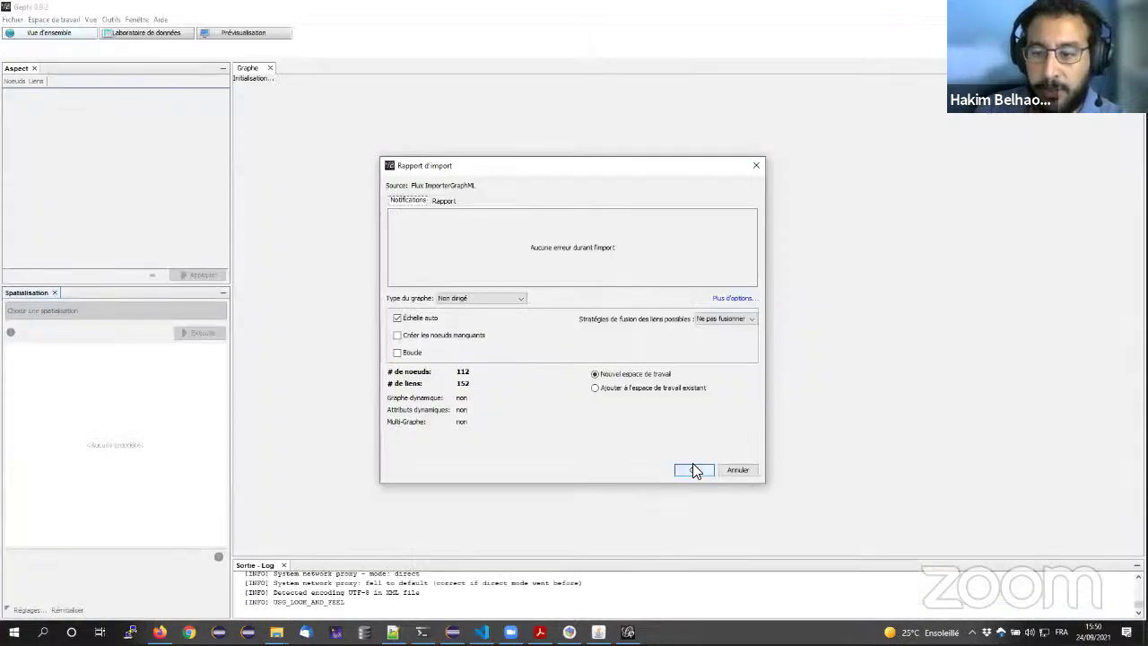
click(693, 470)
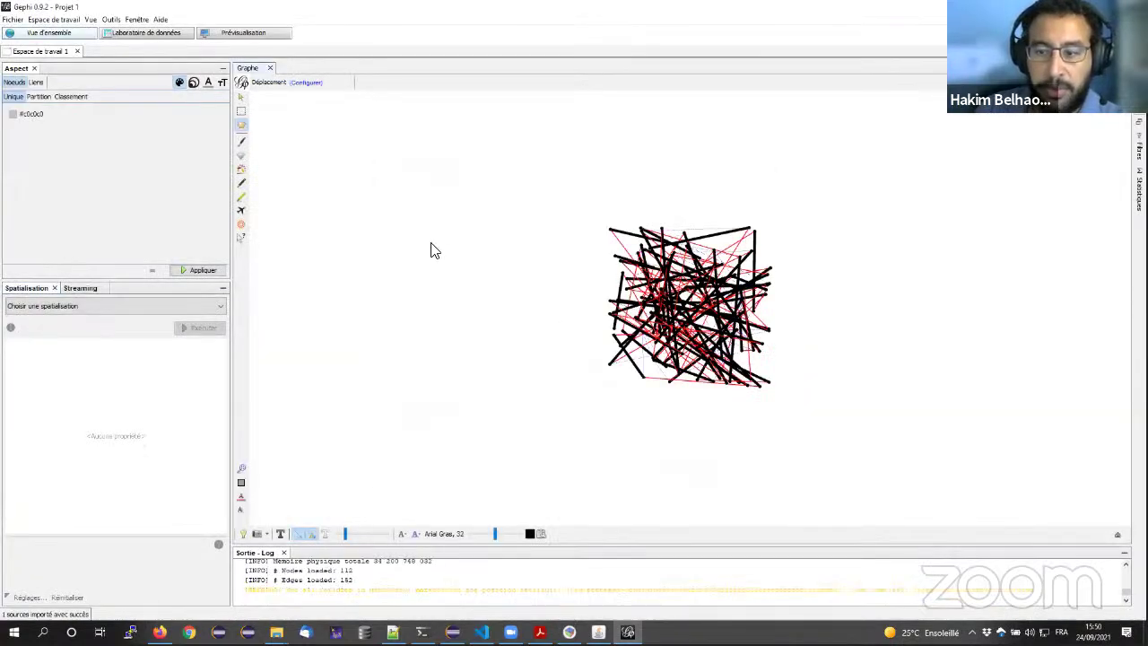
- Lay out the imported graph with the Force Atlas 2 algorithm and stop it once the grid structure has unfolded
click(143, 309)
click(101, 379)
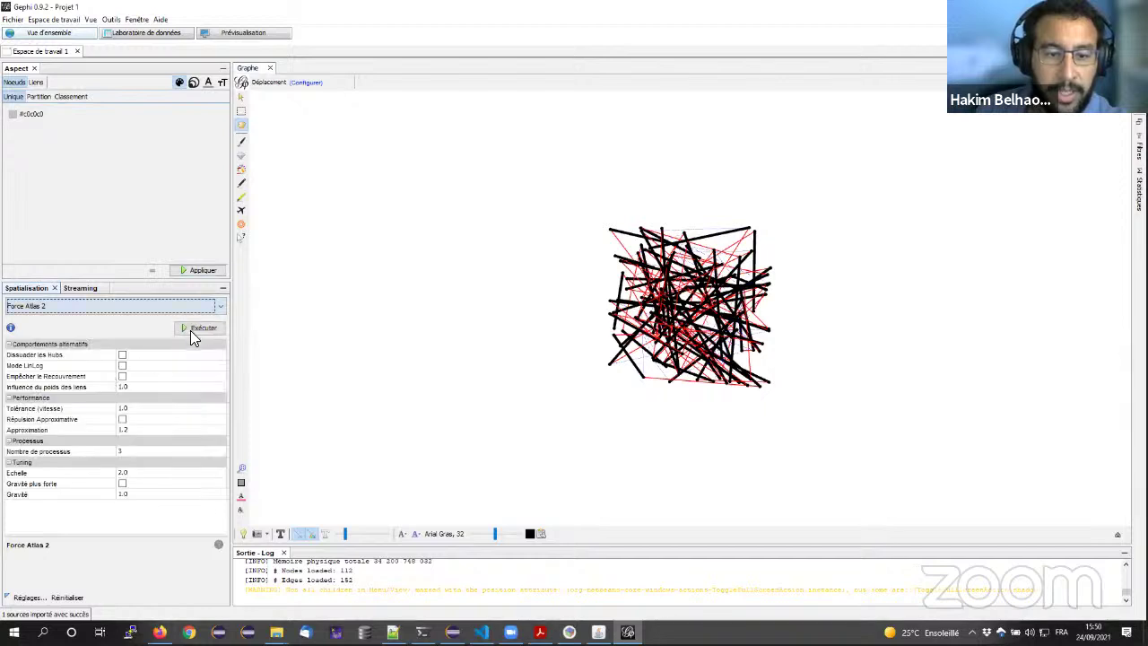
click(188, 328)
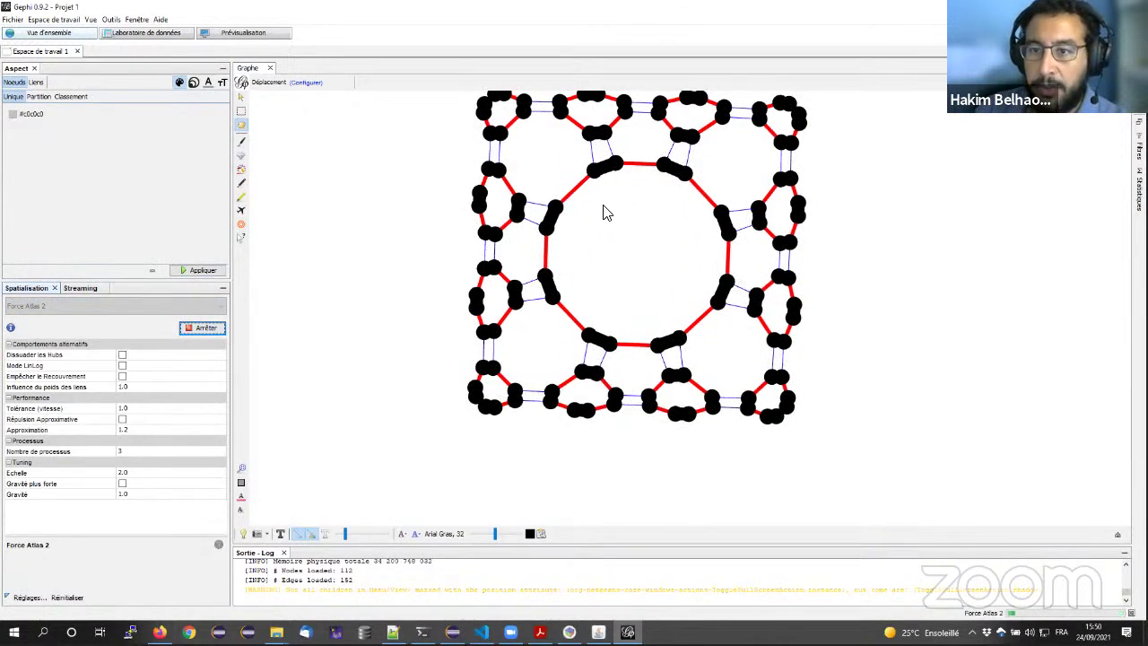
click(196, 327)
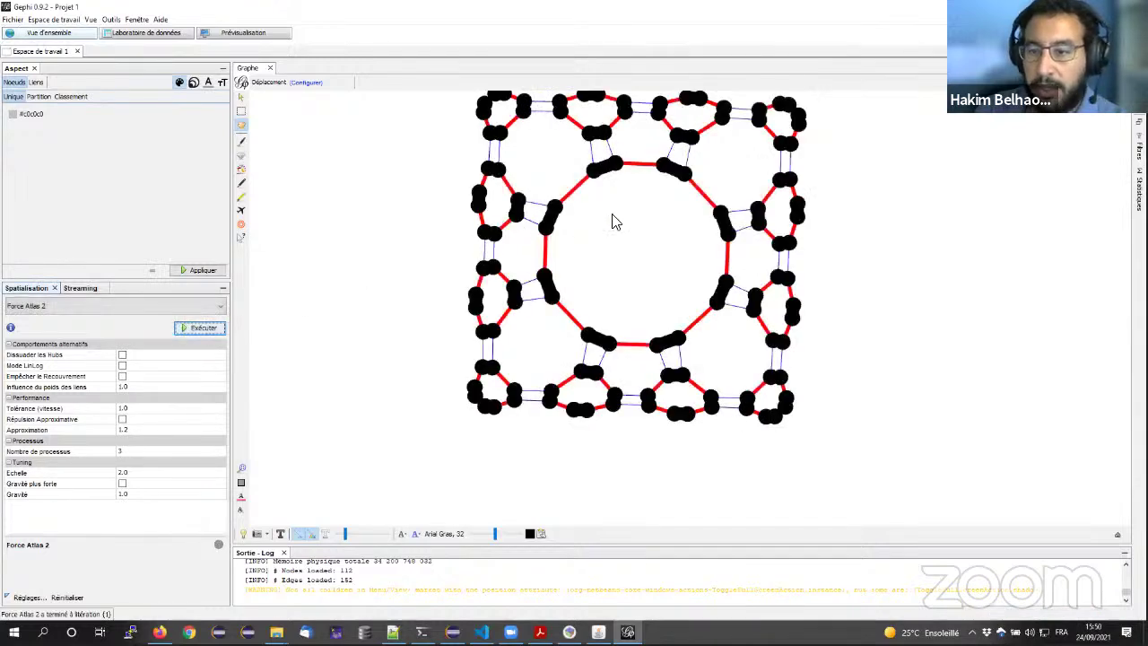
- Move the pair of linked nodes on the upper-left side of the graph's large central ring inward
drag(545, 218, 598, 211)
click(623, 267)
drag(623, 267, 568, 232)
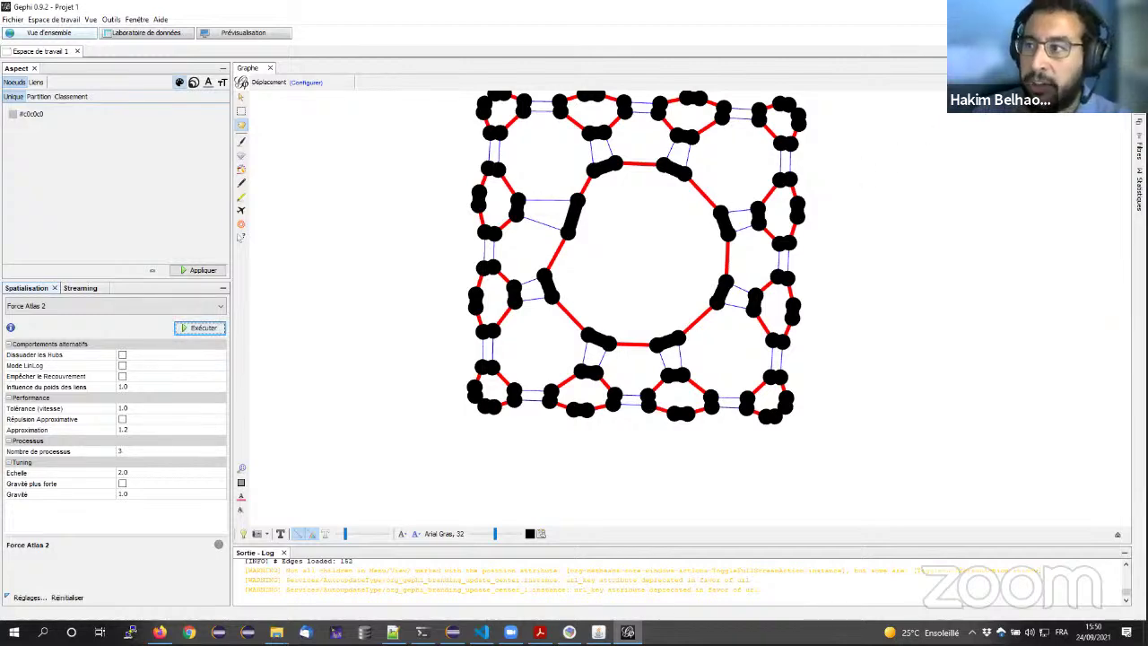
- Close Gephi without saving the changes and close the MeshSimpl runtime viewer
key(alt+F4)
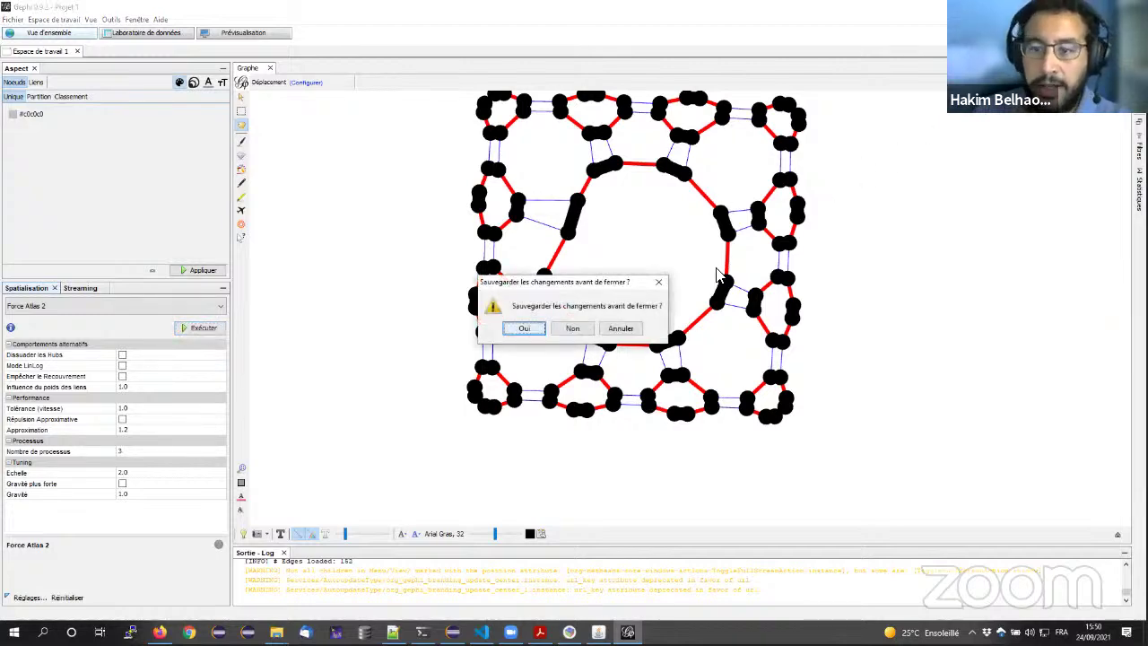
click(570, 327)
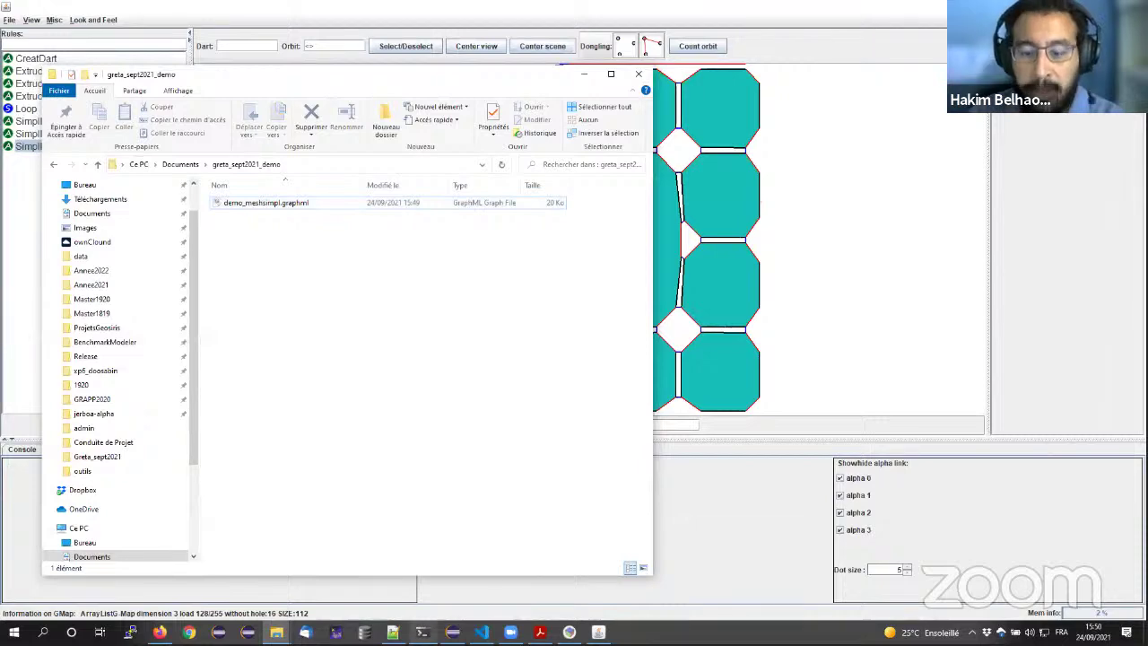
click(421, 632)
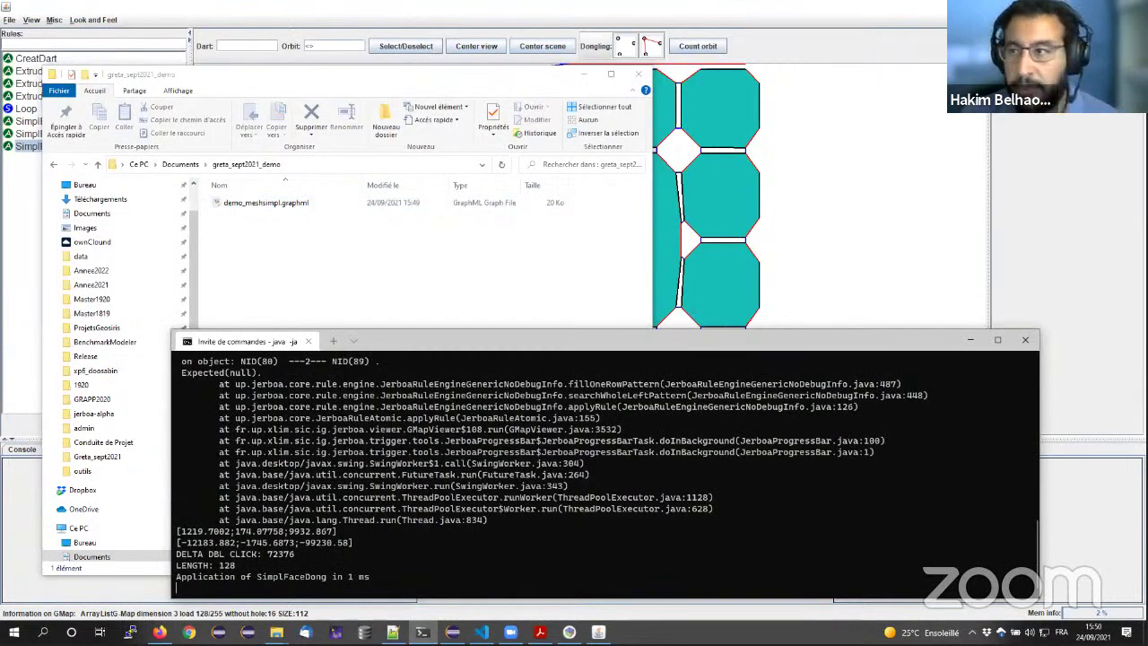
click(598, 632)
key(alt+F4)
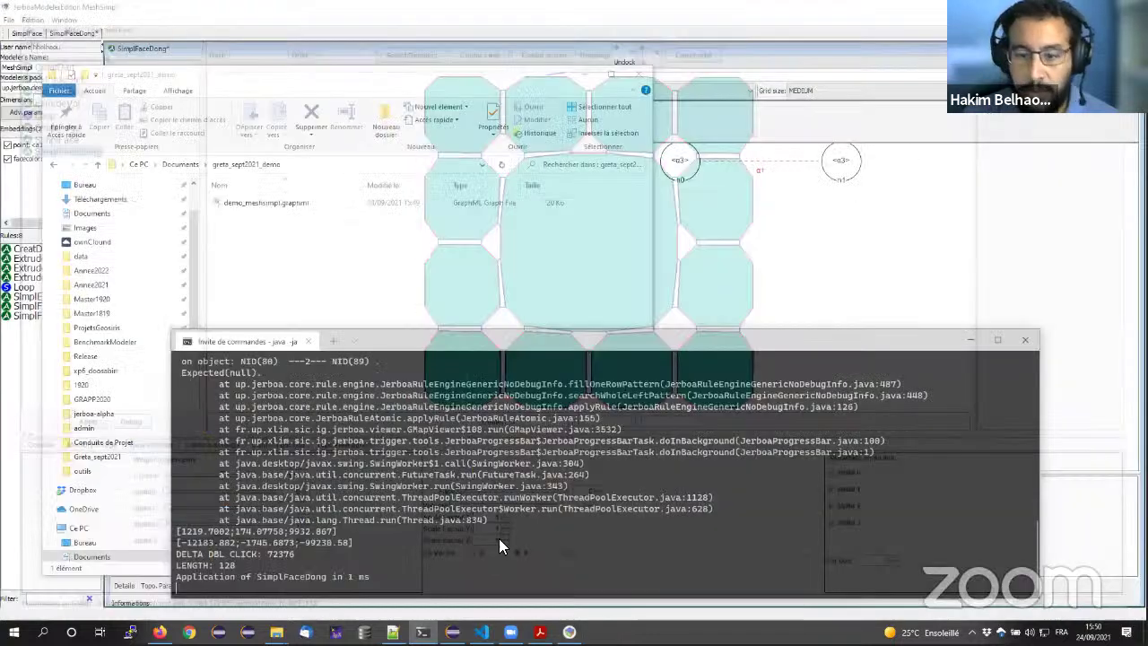
- Launch the second jar whose name starts with 1 from the outils folder using java -jar
text(java)
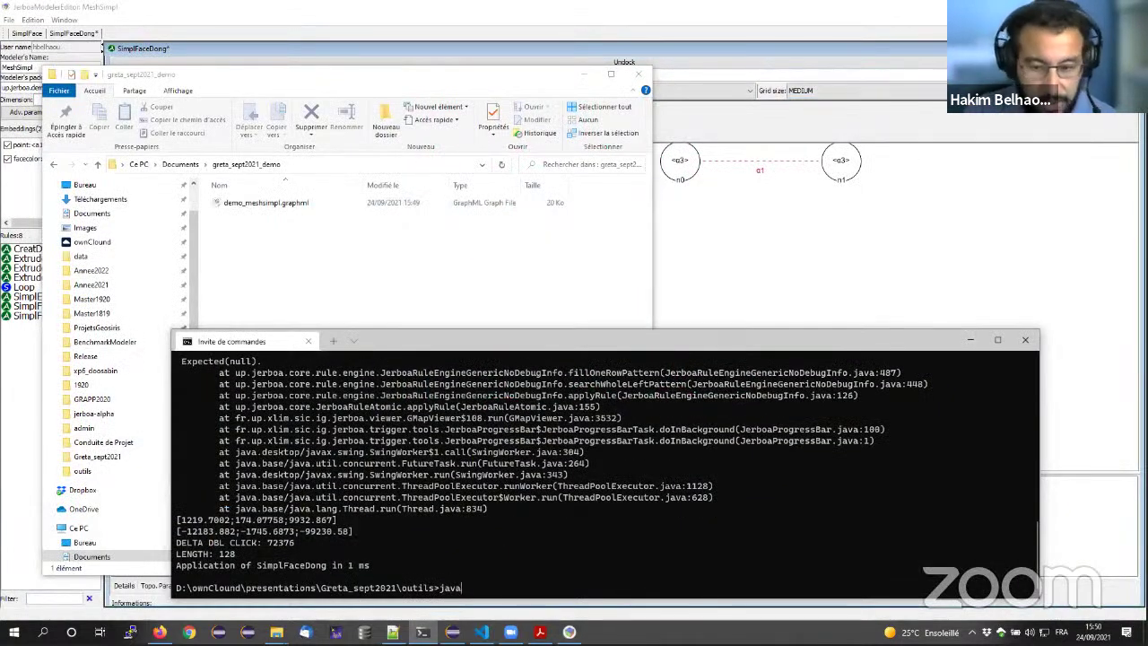
text( -jar 1)
key(Tab)
key(Tab)
key(Return)
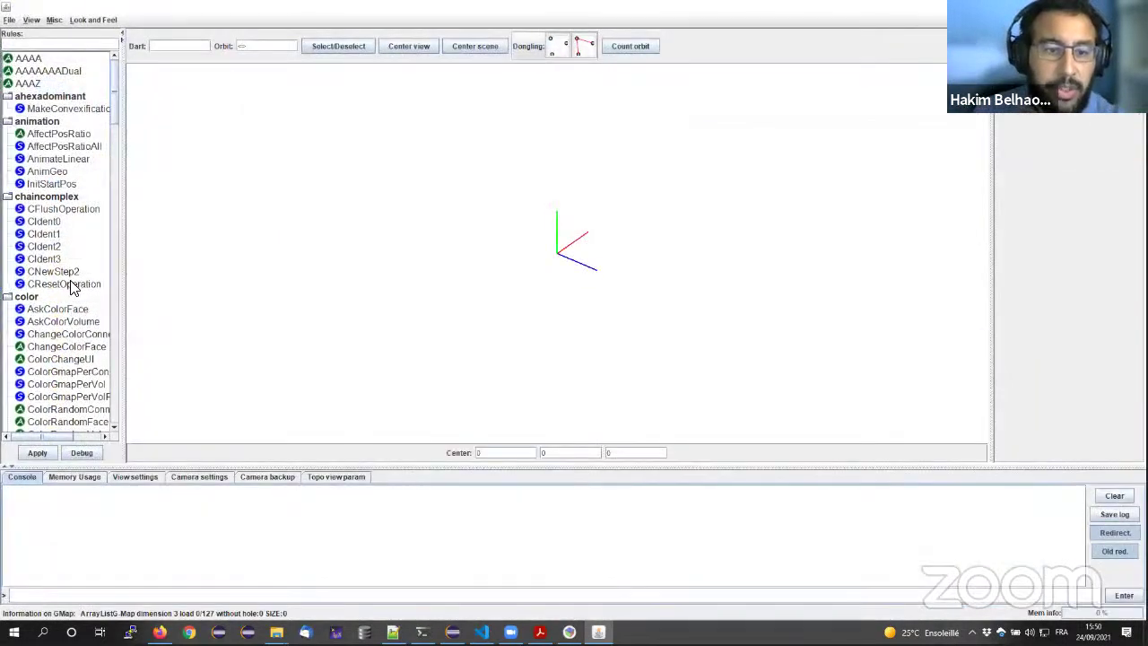
- Create a cube with the CreatCube rule from the creat category
scroll(72, 287, down, 10)
click(51, 320)
double_click(52, 320)
drag(114, 161, 128, 213)
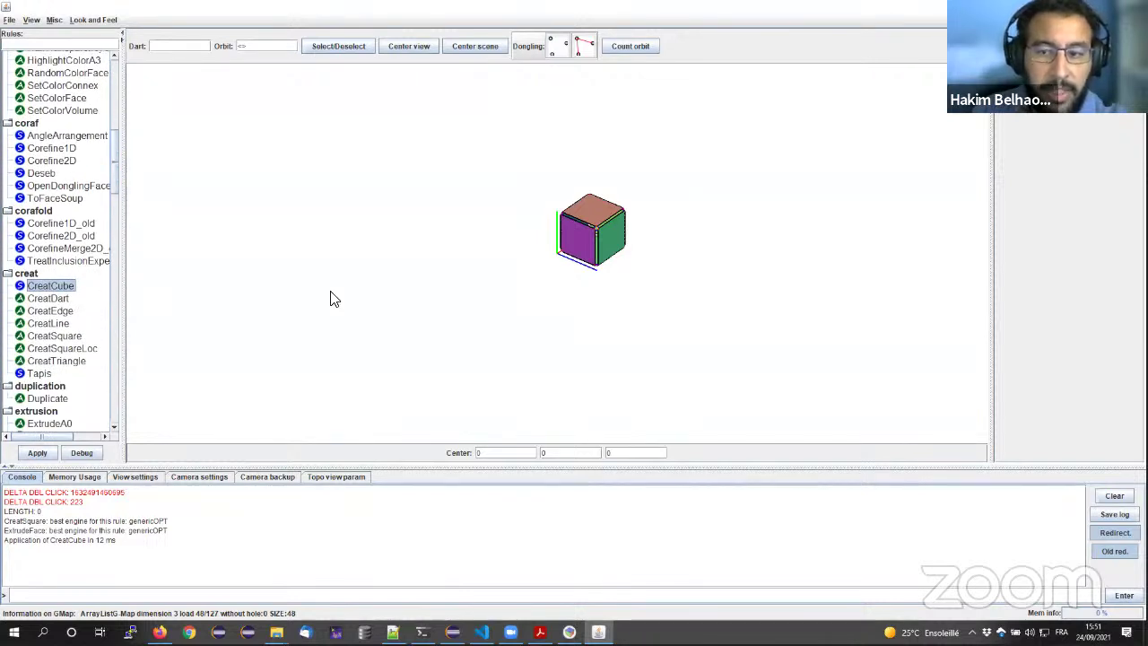
- Center the scene on the cube and explode its display with an alpha0 weight of 9 and a face weight of 10
scroll(607, 238, up, 5)
click(502, 46)
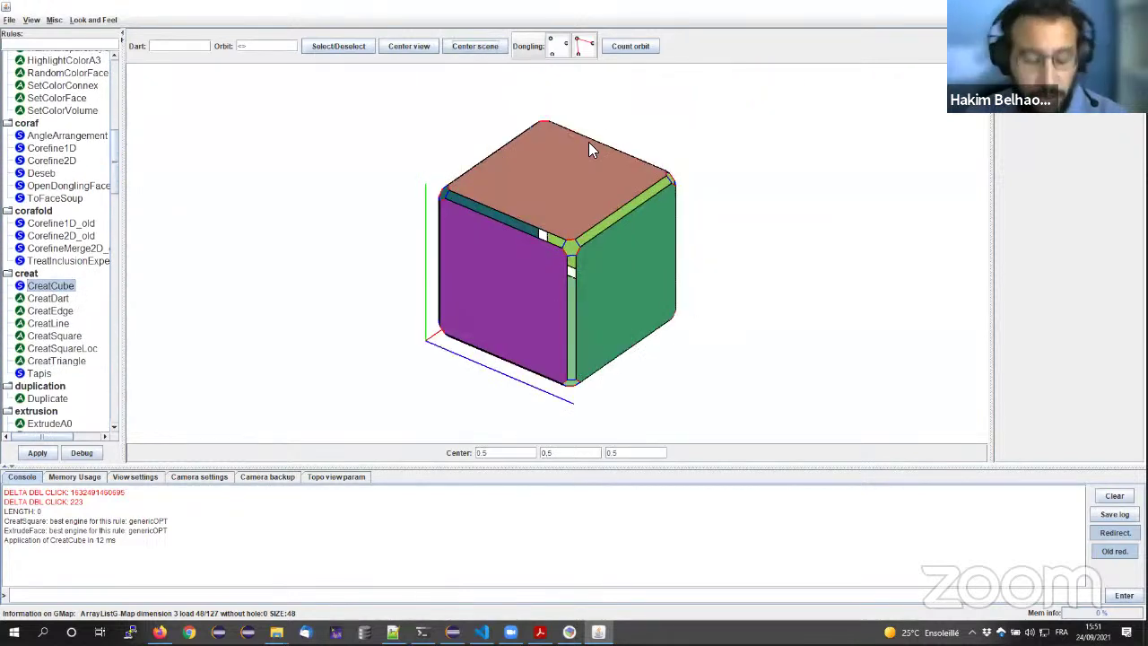
click(154, 478)
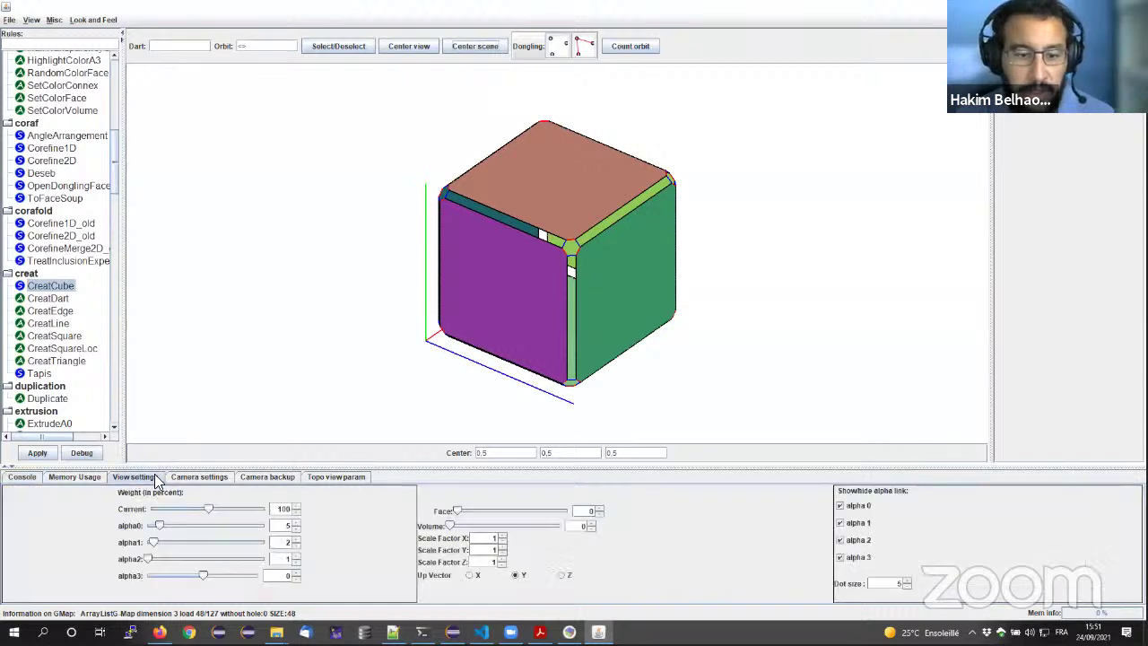
drag(162, 527, 158, 527)
drag(456, 511, 464, 514)
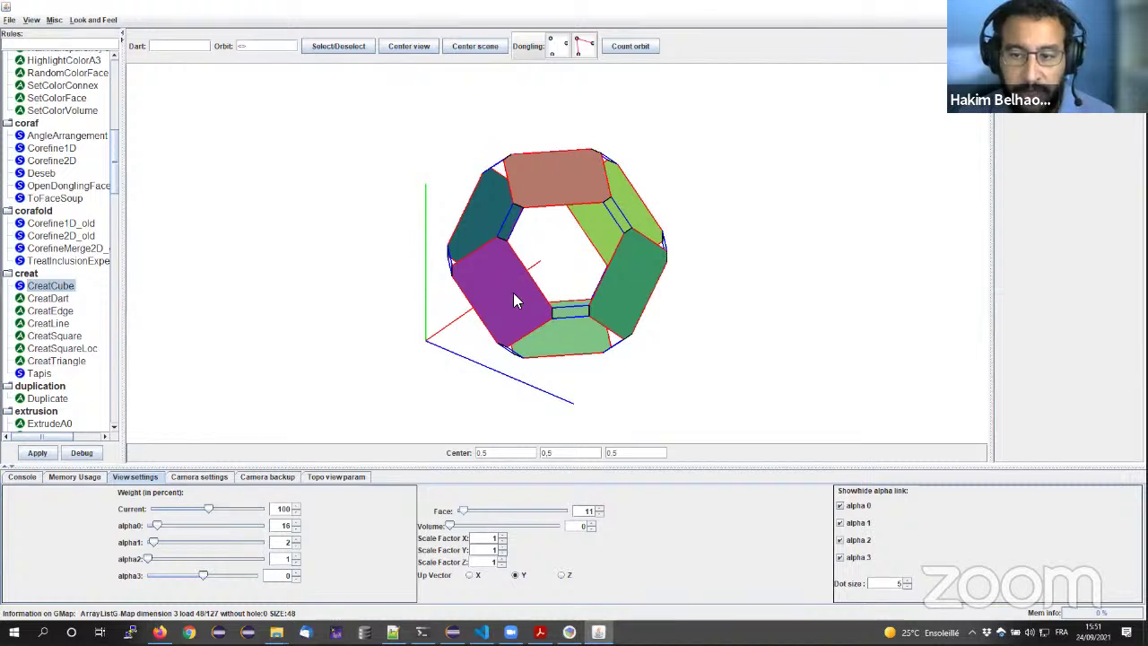
drag(495, 290, 512, 288)
drag(465, 512, 461, 512)
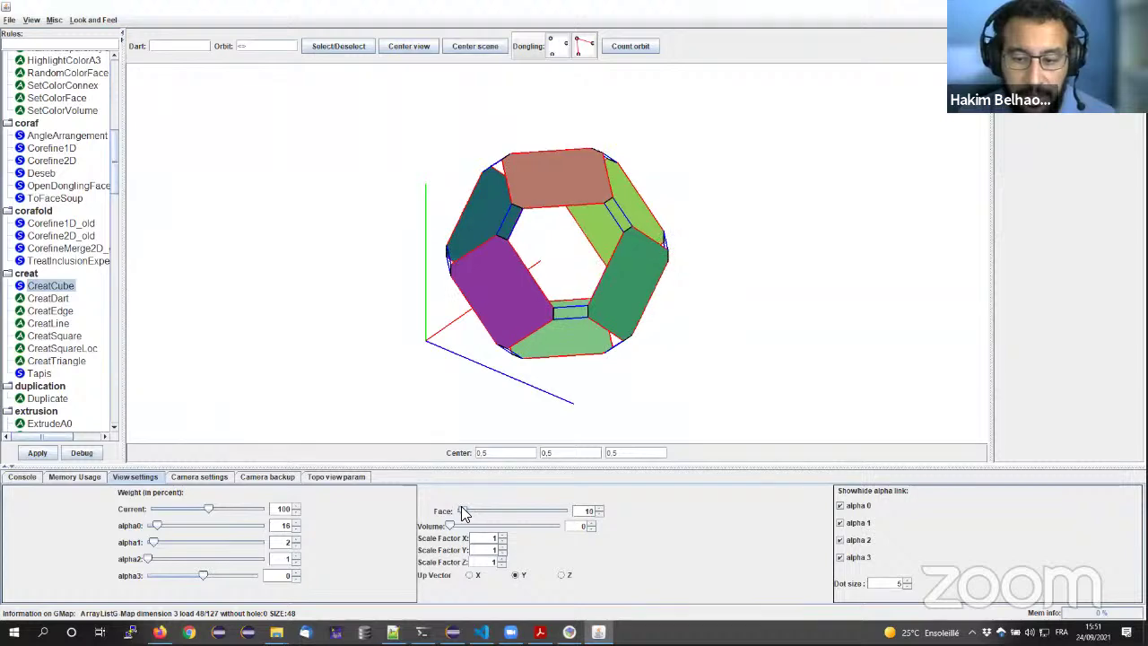
drag(156, 531, 154, 529)
- Select a dart at the corner of the cube's top face and apply the Menger3D rule from the subdivision category
scroll(45, 281, down, 20)
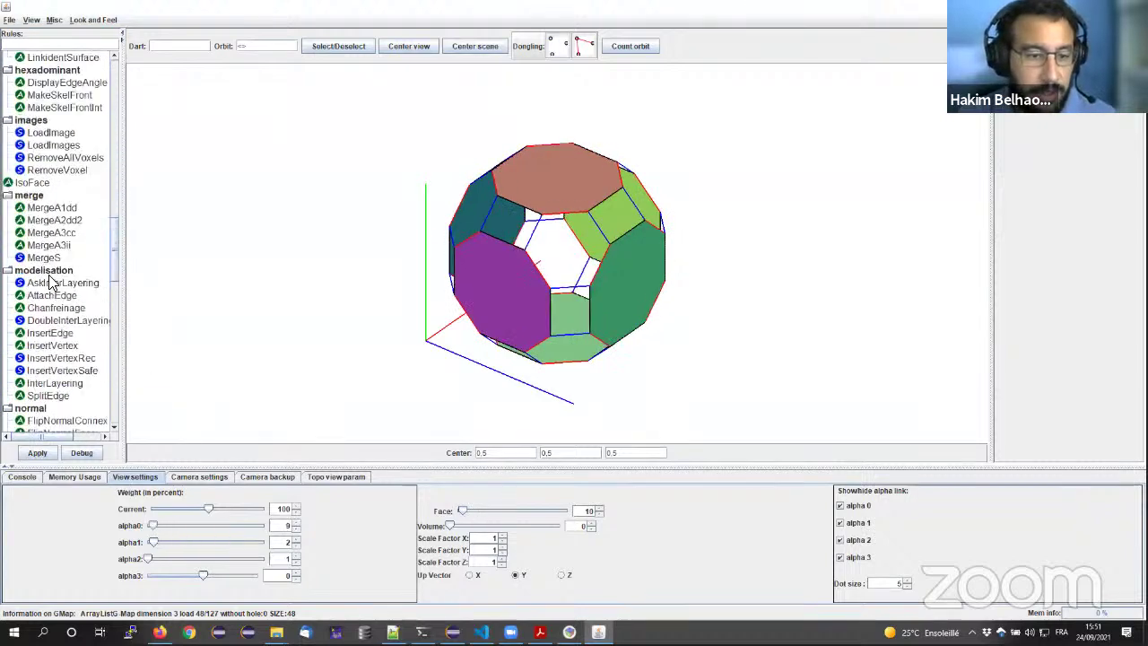
scroll(51, 283, down, 5)
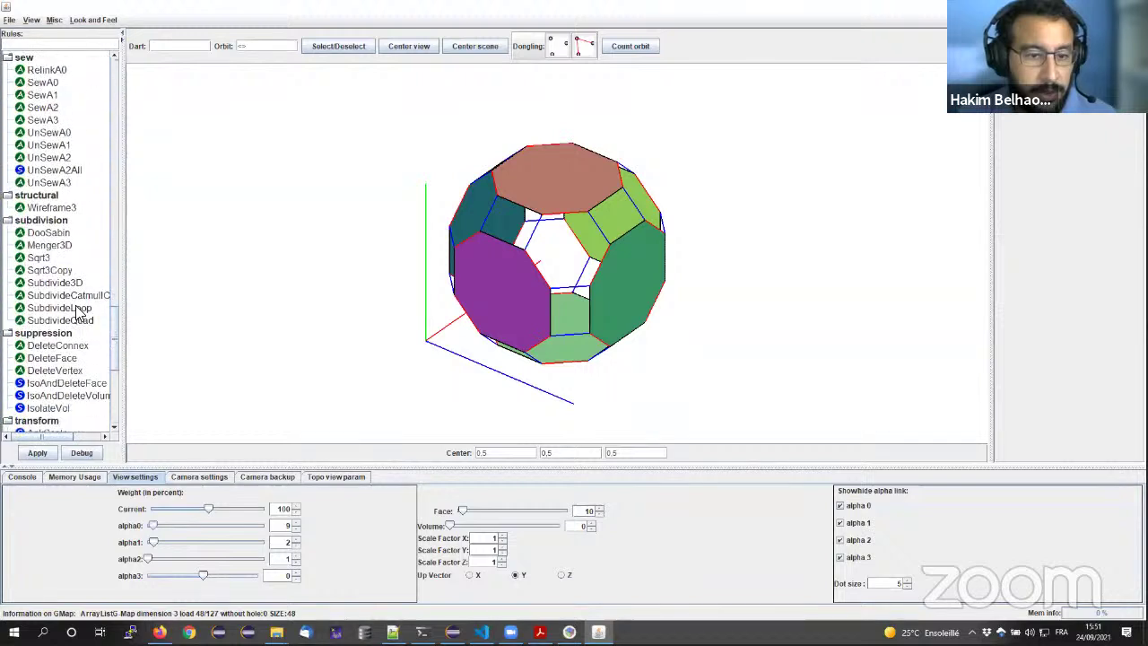
click(49, 244)
click(37, 453)
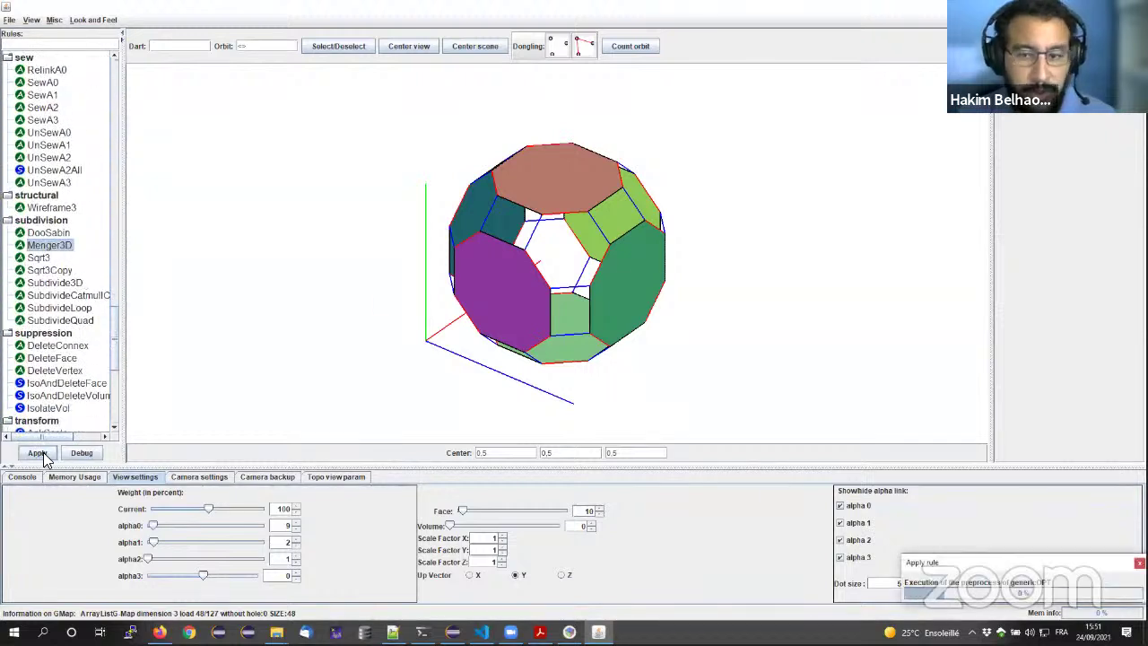
click(574, 326)
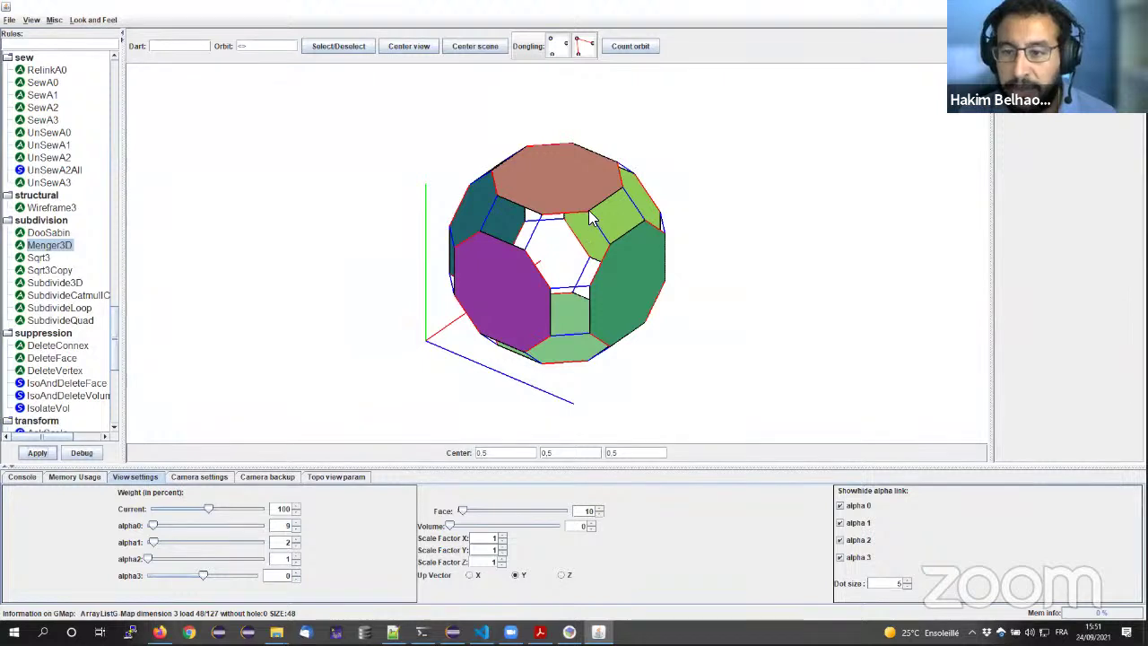
click(588, 209)
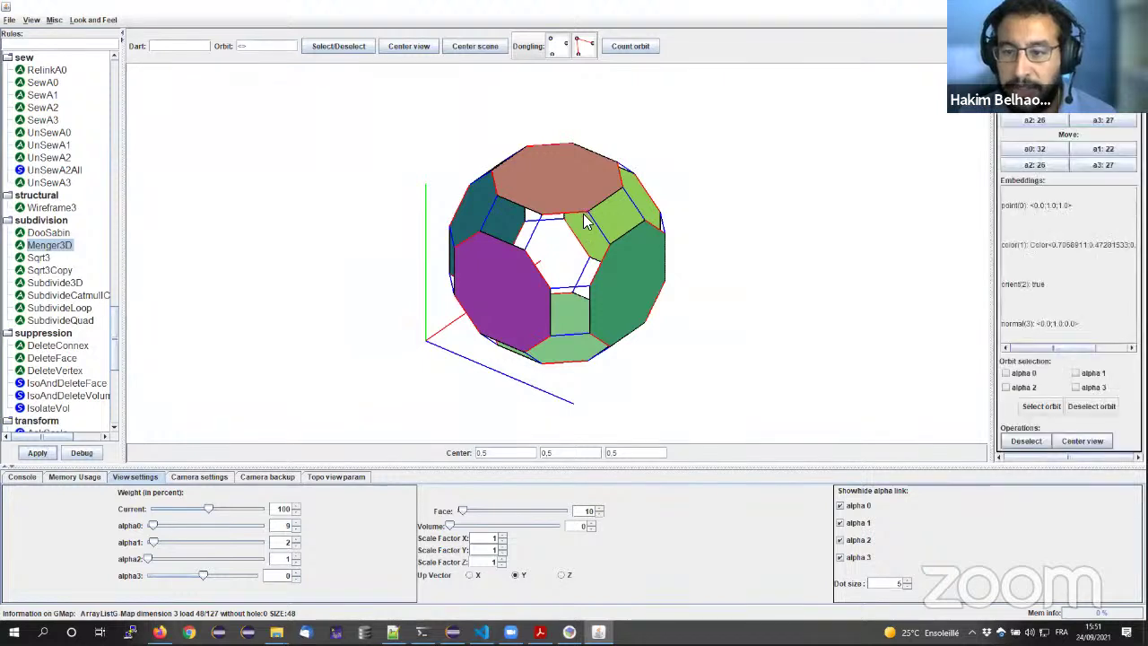
click(37, 452)
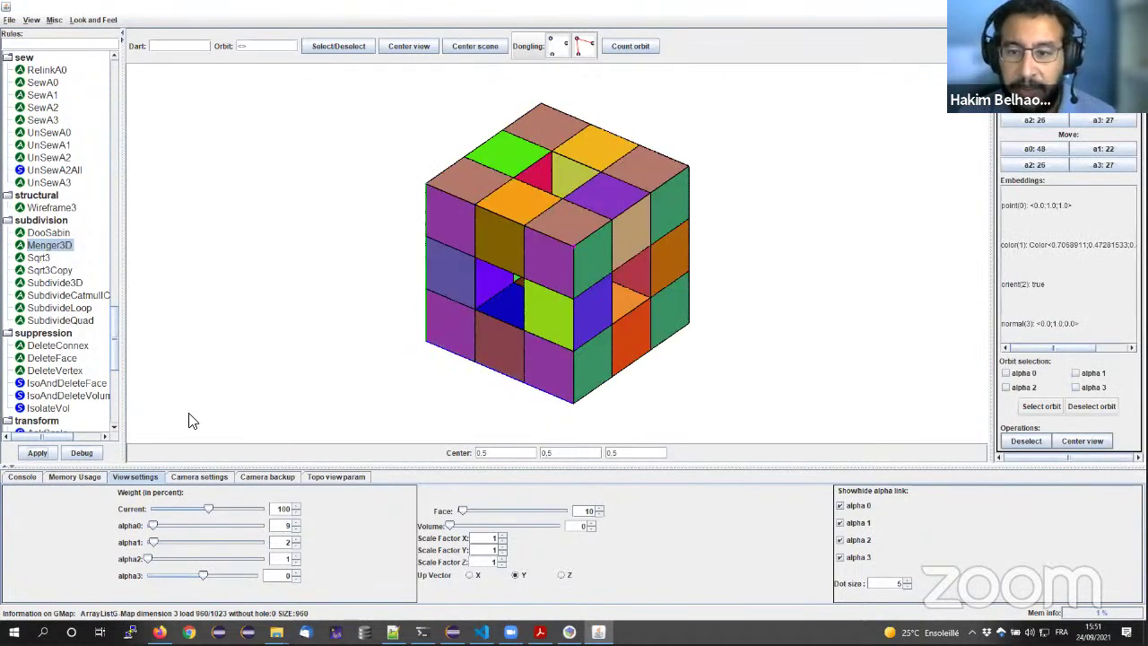
- Apply the Menger3D rule a second time to the subdivided cube and inspect the sponge from several angles
drag(491, 289, 525, 351)
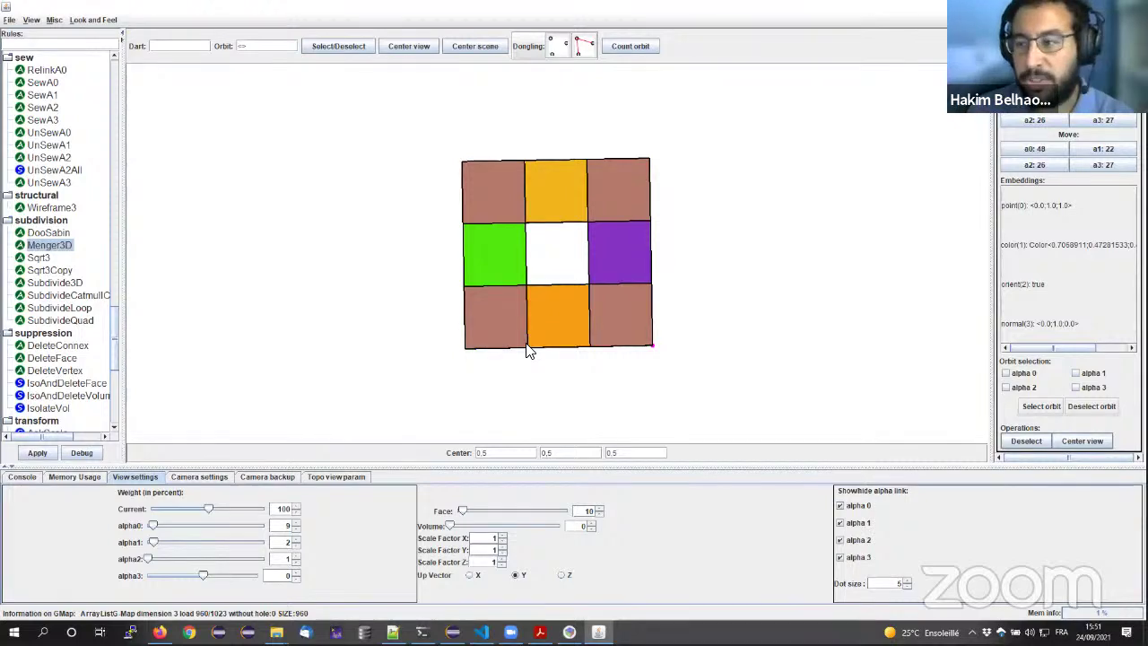
drag(552, 365, 657, 320)
click(37, 453)
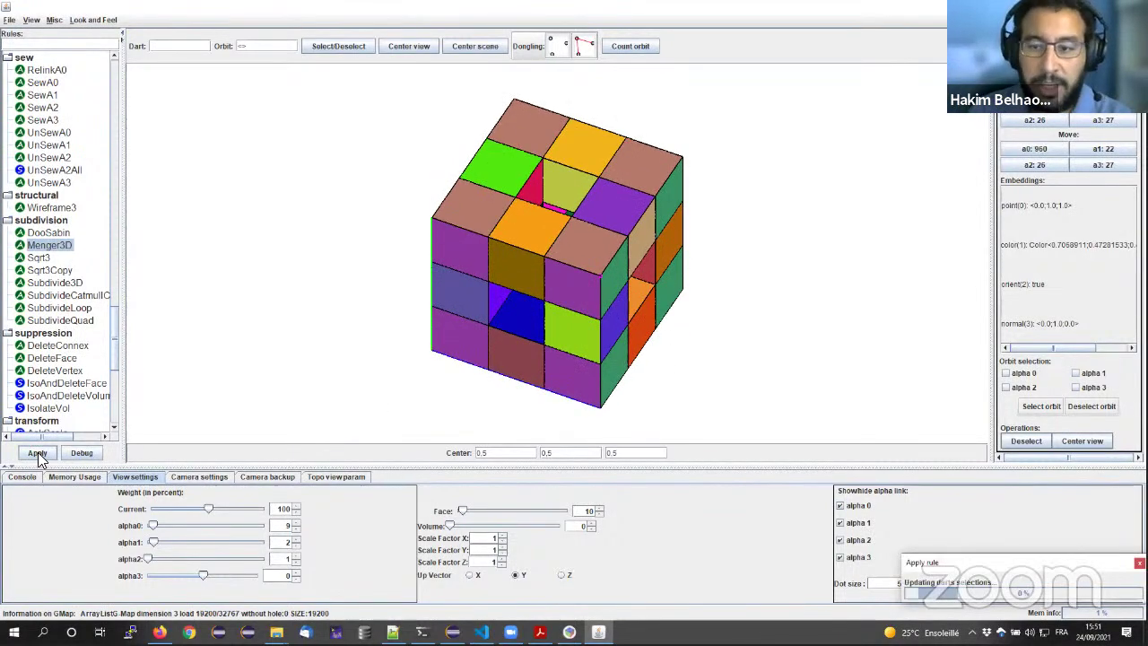
drag(612, 328, 556, 339)
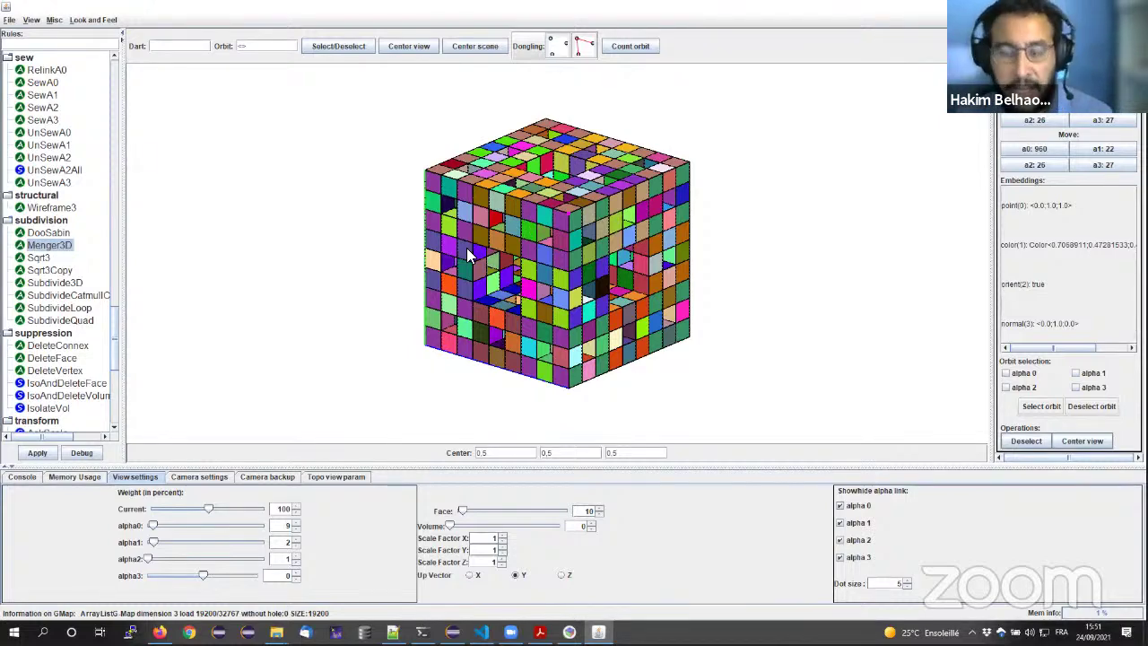
drag(411, 255, 427, 273)
scroll(427, 273, up, 2)
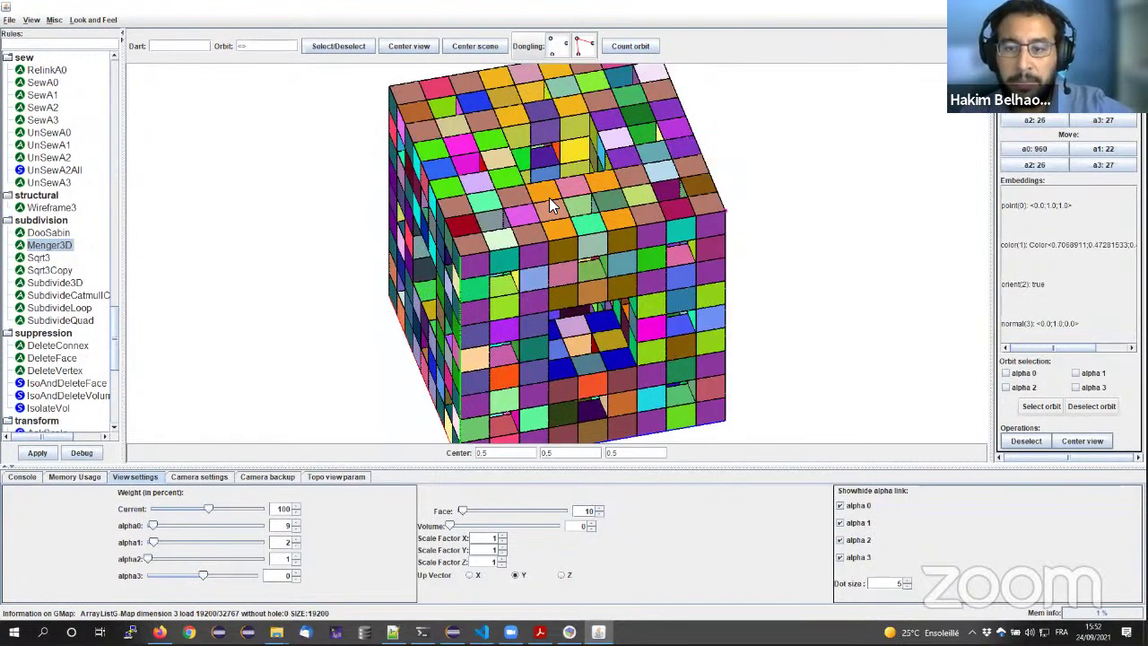
scroll(549, 198, down, 3)
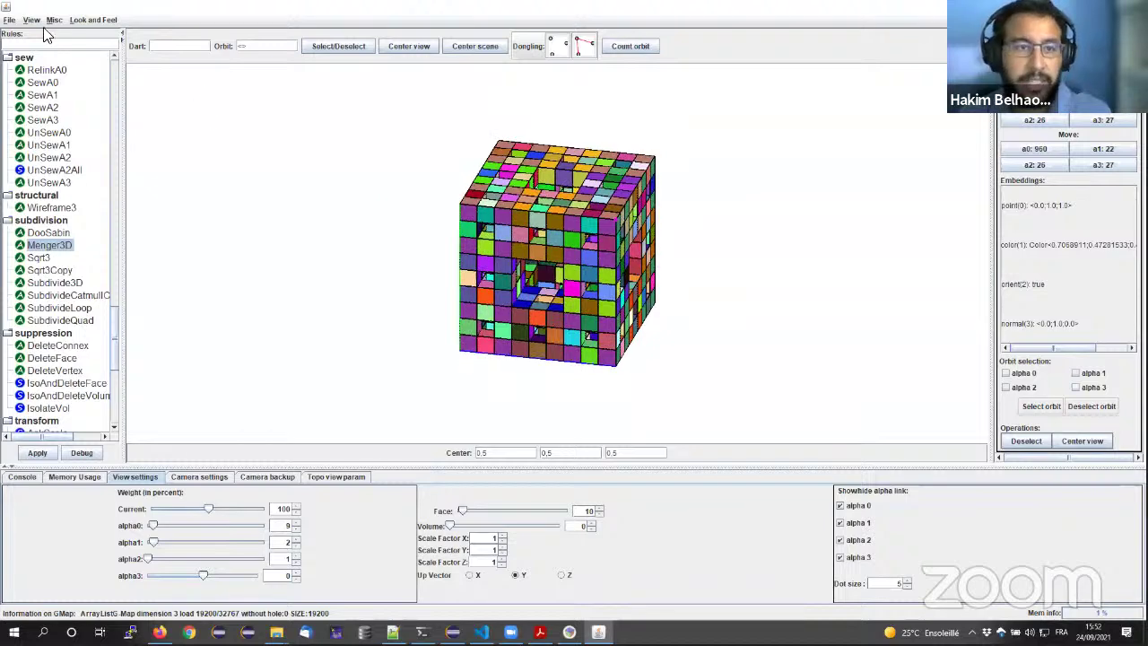
- Export the Menger sponge as jerboa_export.obj into the greta_sept2021_demo folder, with face orbit <0,1,3> and no MTL file
click(9, 20)
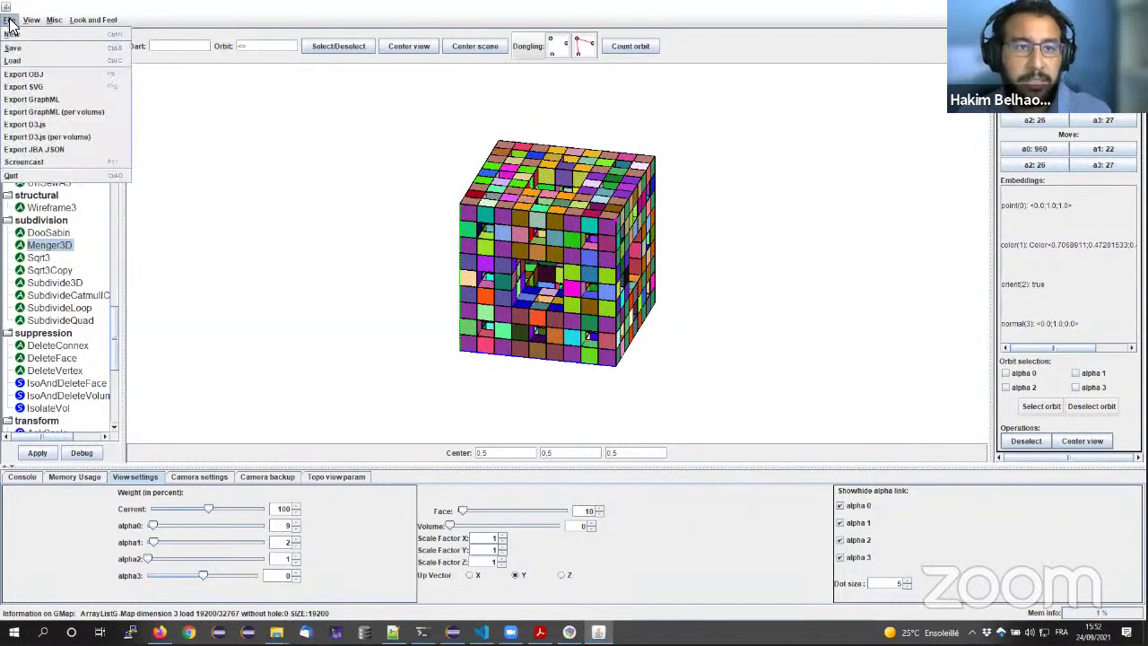
click(59, 74)
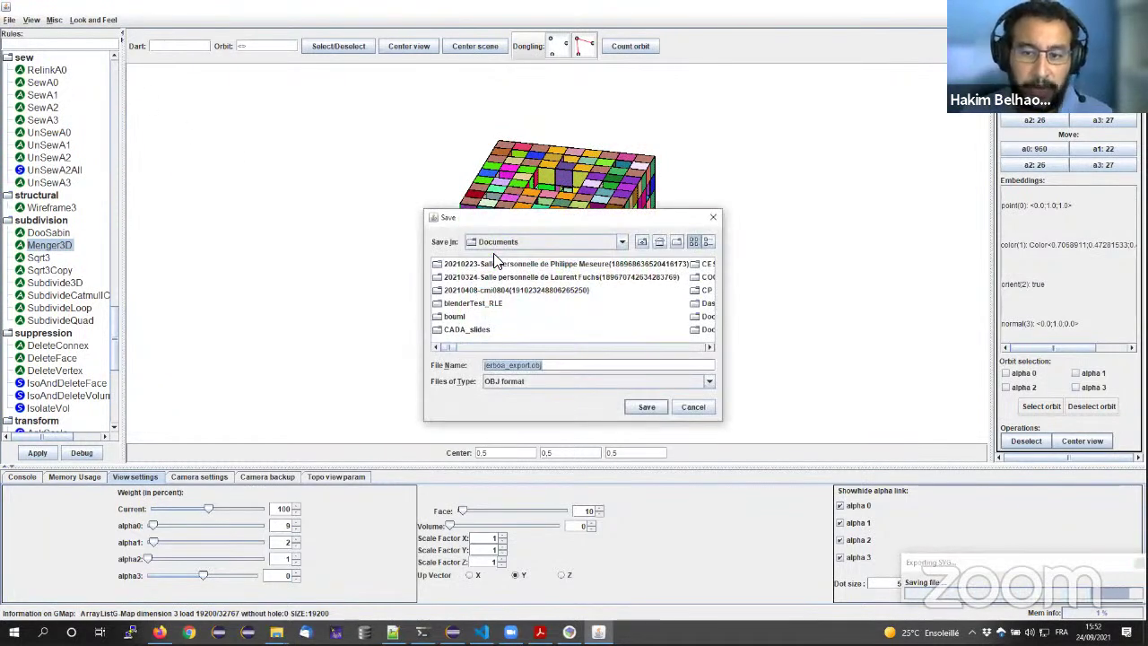
double_click(501, 290)
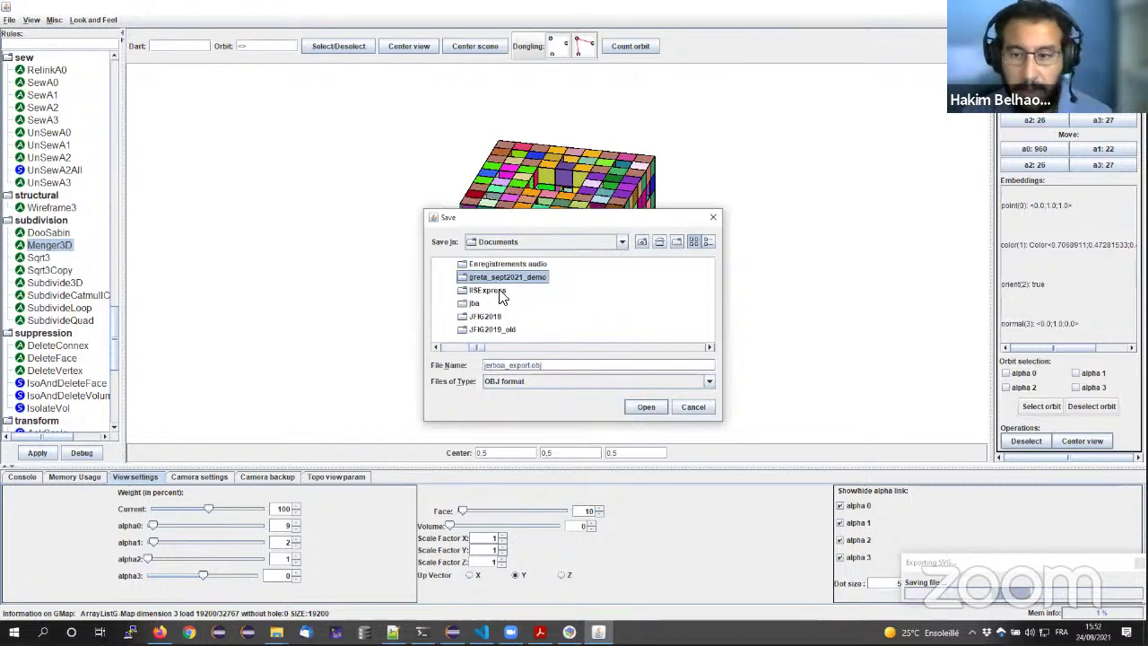
double_click(504, 288)
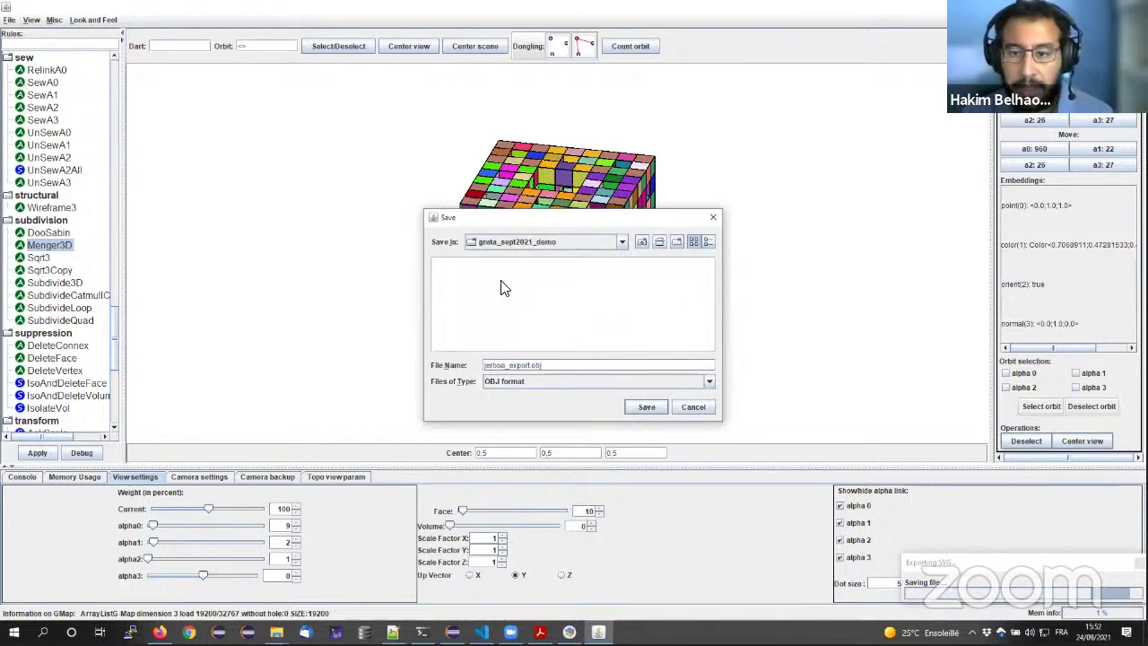
click(642, 407)
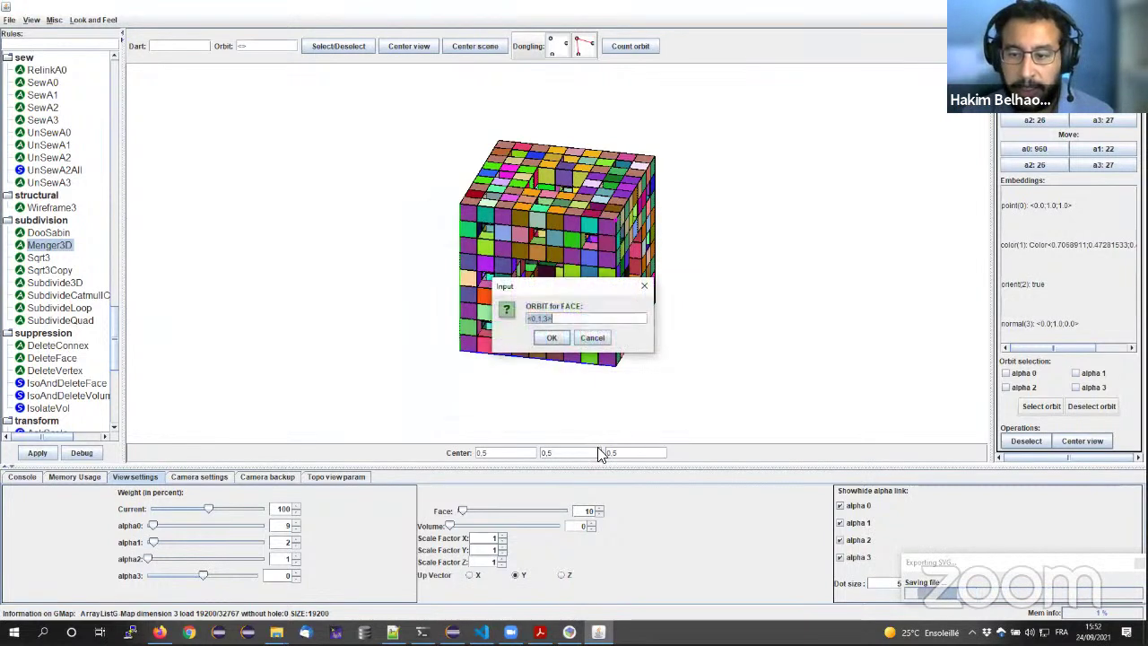
click(551, 338)
click(554, 337)
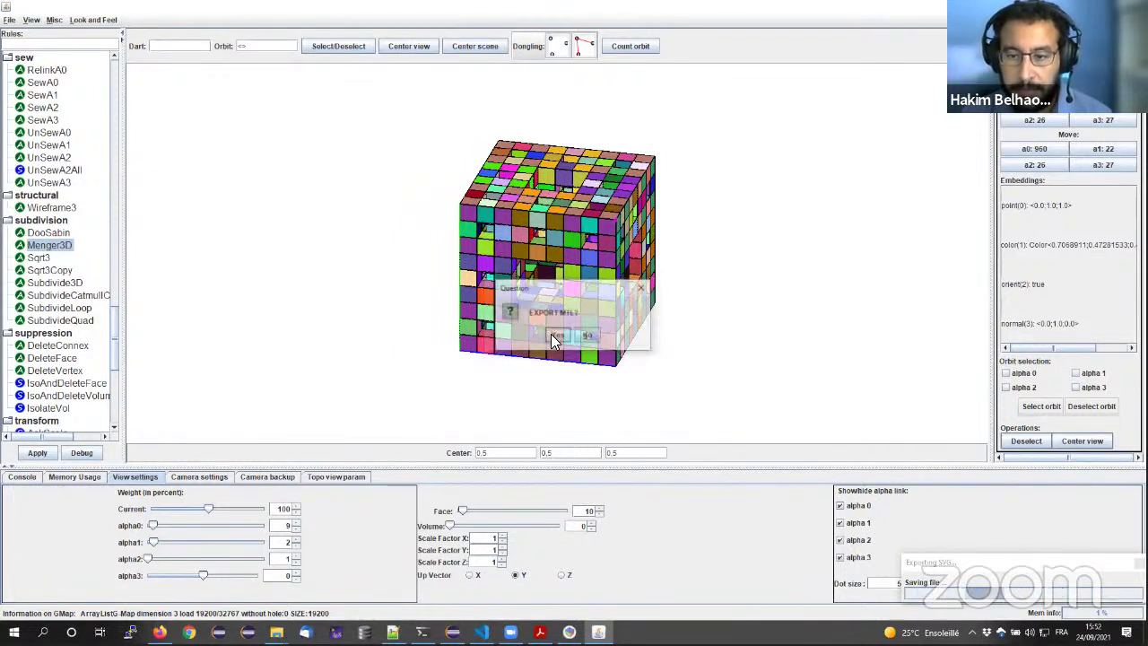
click(588, 336)
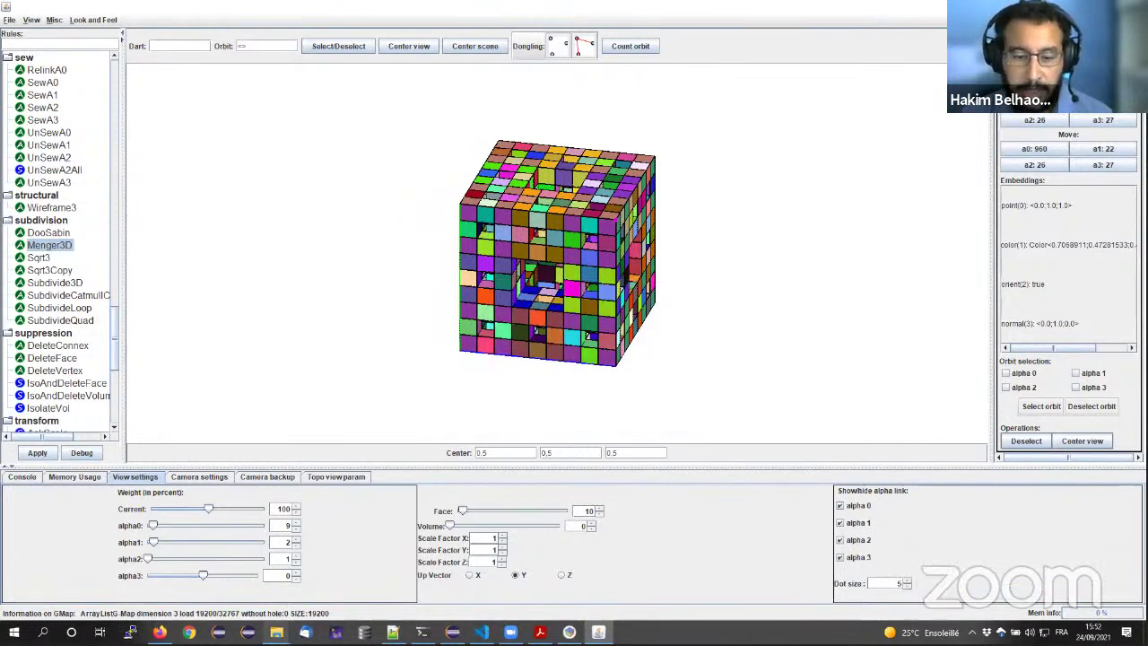
- Open jerboa_export.obj from the greta_sept2021_demo folder in MeshLab and examine the sponge mesh from several sides
mouse_move(277, 632)
click(285, 583)
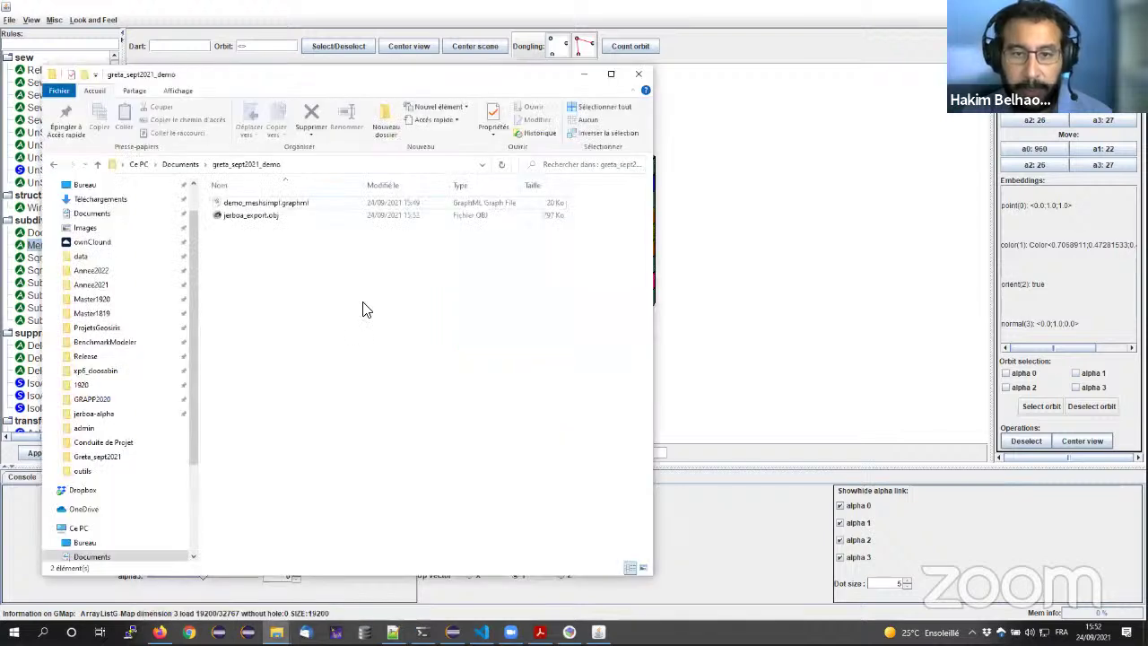
double_click(260, 217)
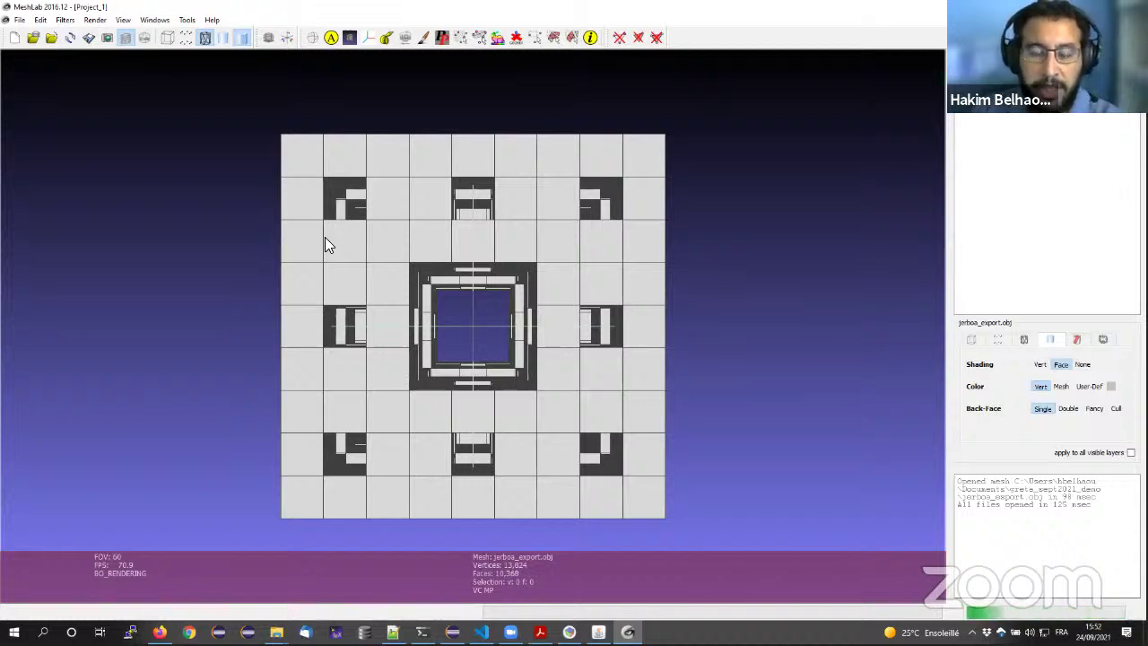
drag(456, 248, 501, 348)
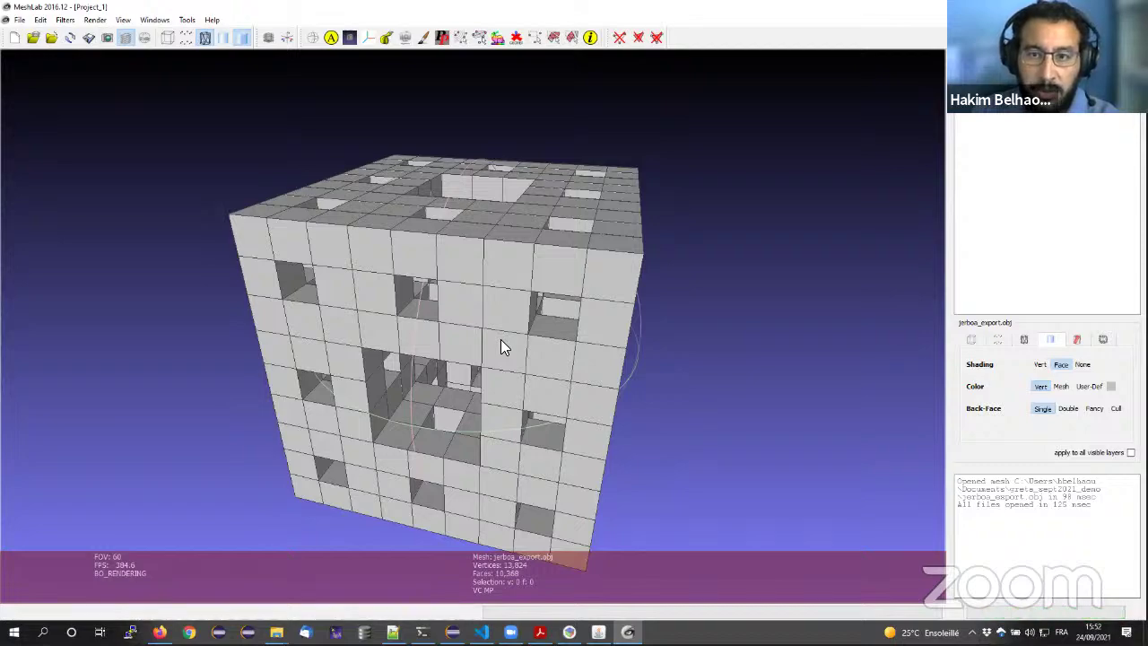
drag(569, 350, 399, 395)
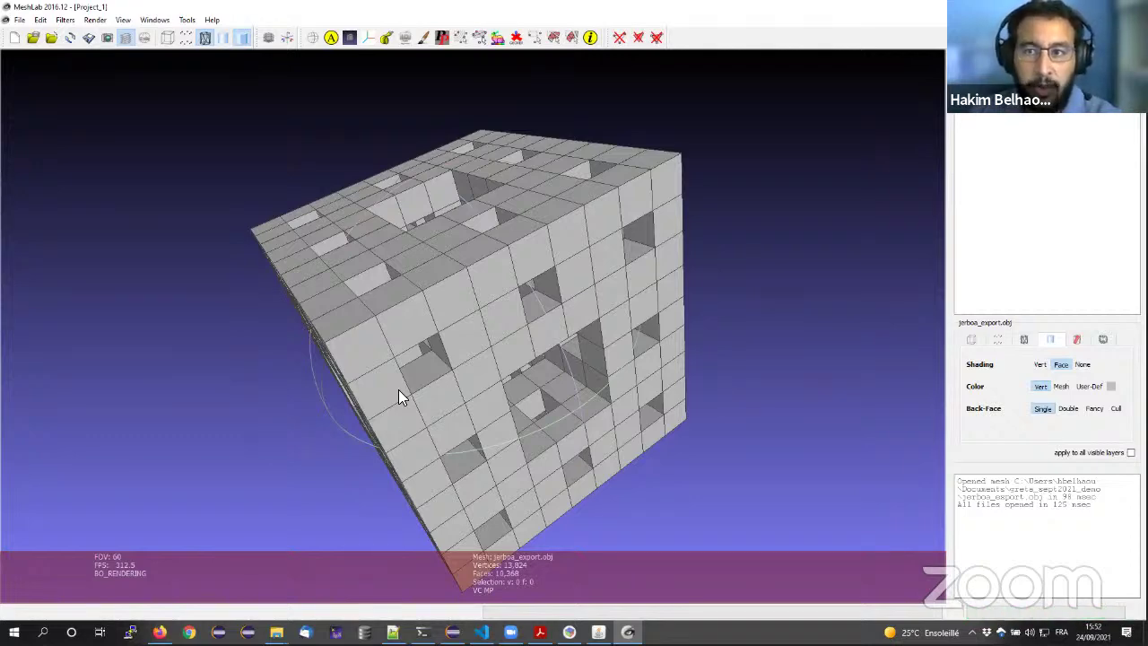
drag(530, 284, 628, 305)
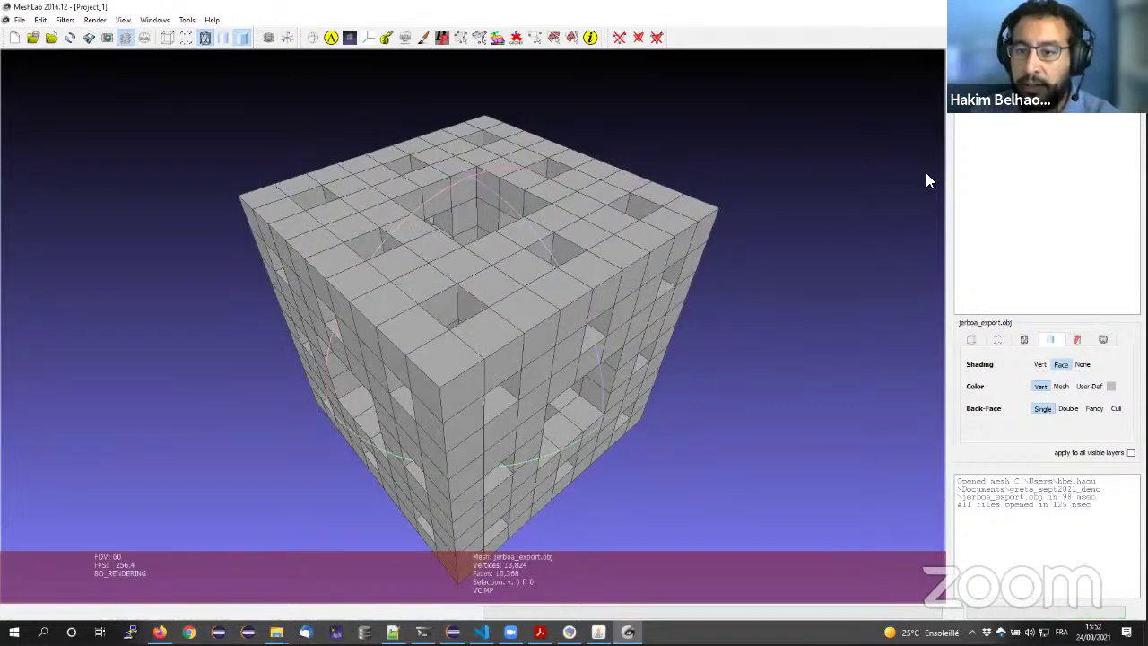
- Close MeshLab, return to the Jerboa modeler and close it as well
click(628, 631)
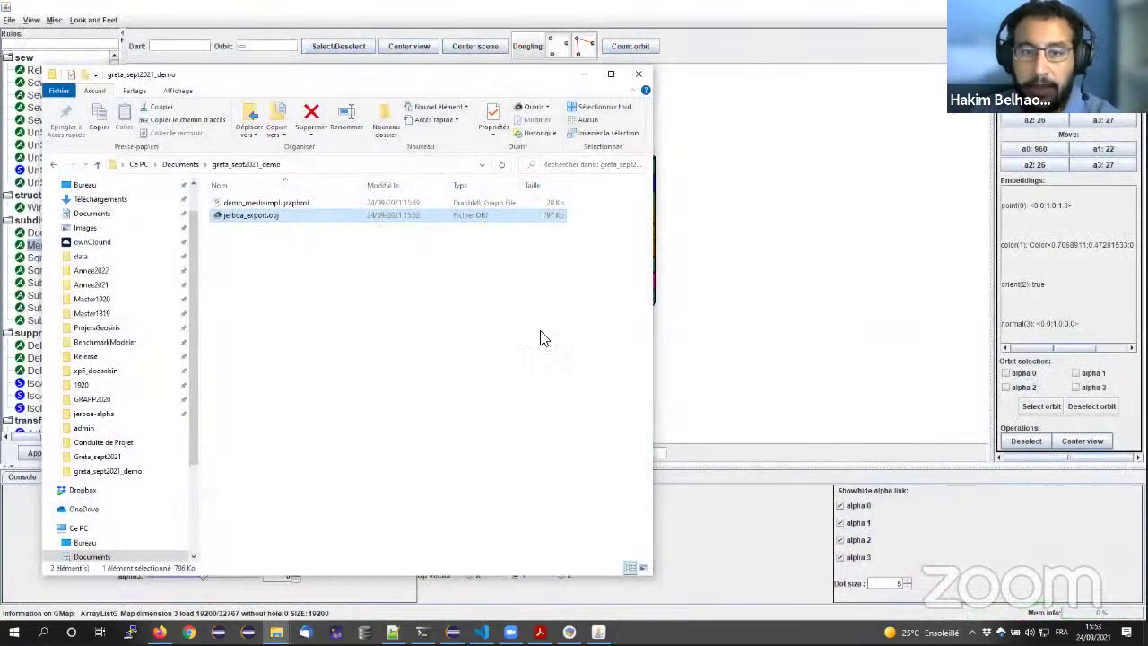
key(alt+Tab)
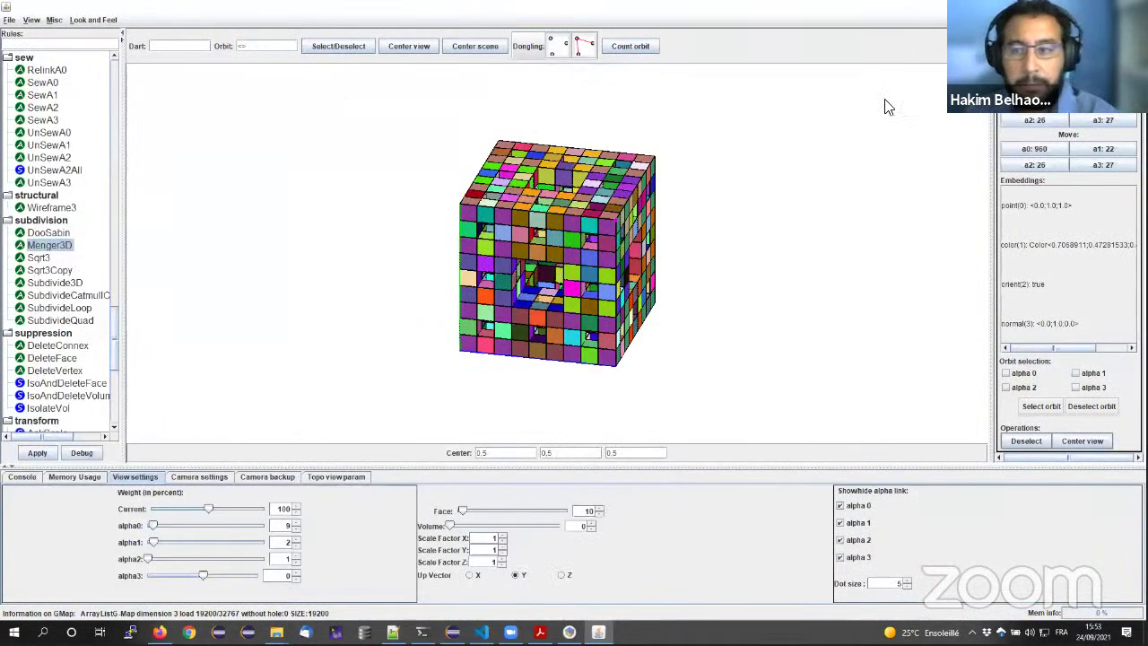
key(alt+F4)
click(728, 319)
- Switch to the presentation and reveal the Procedural generation example on the Applications slide
key(alt+Tab)
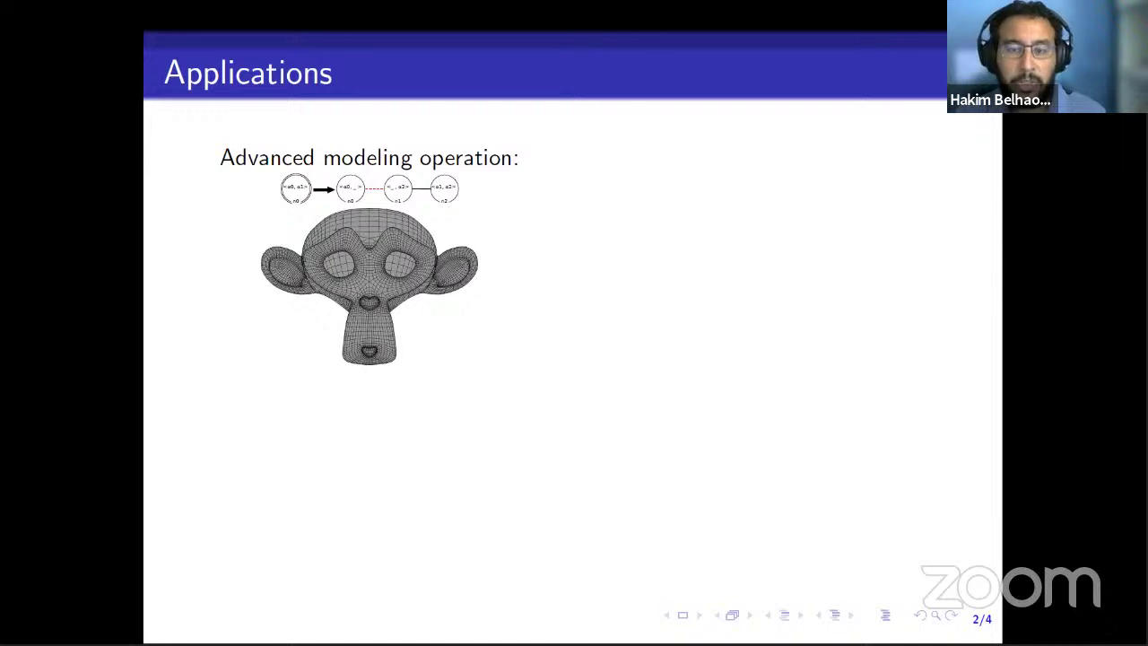
key(Right)
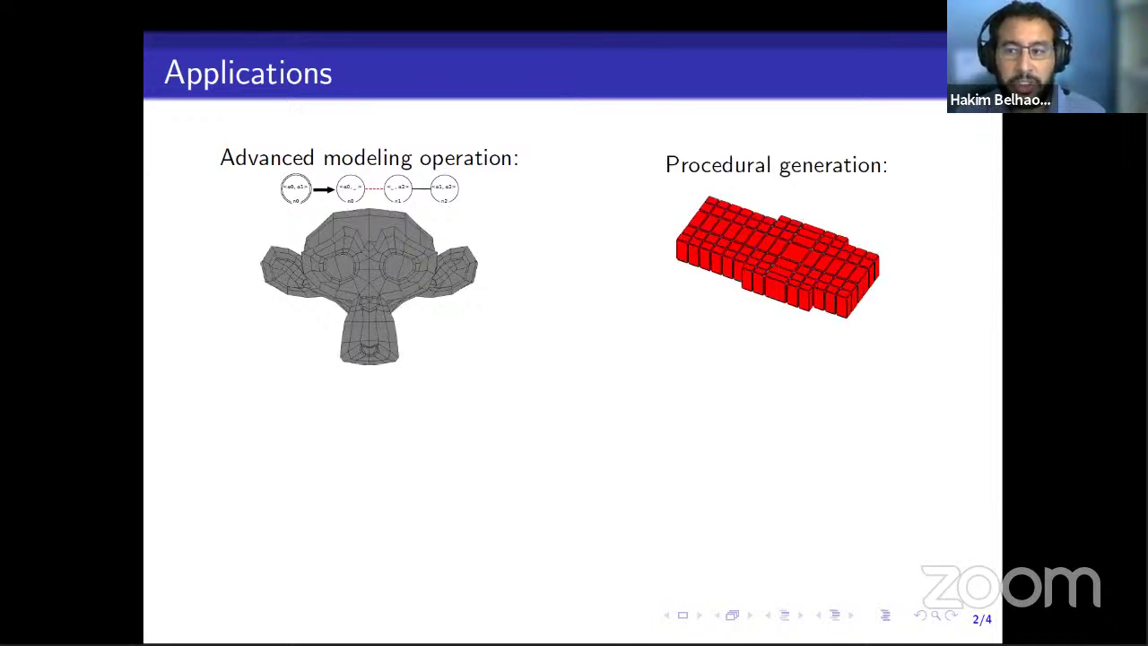
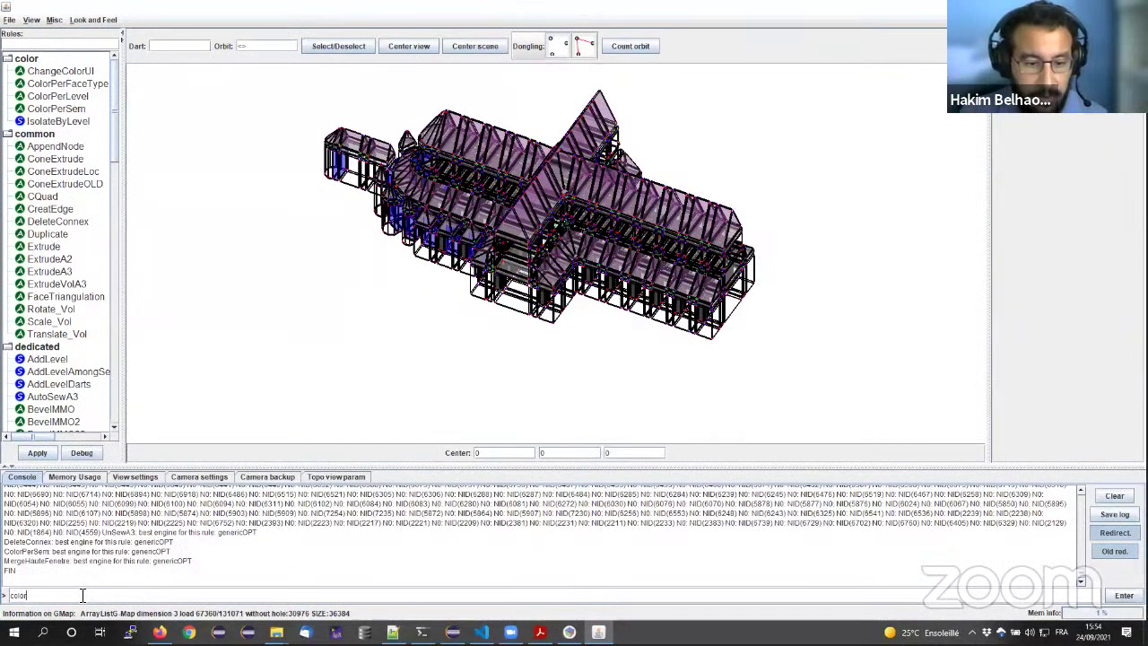
- Color the cathedral model by level with the colorlevel console command and view it from the side
text(co)
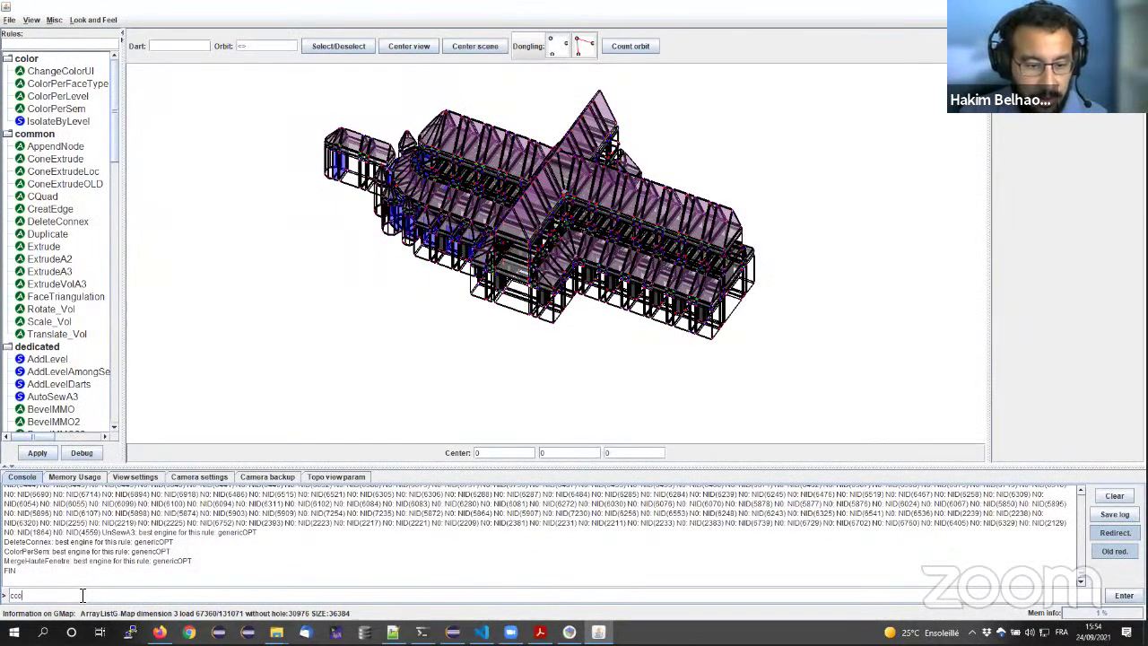
text(olorlevel)
key(Return)
drag(372, 324, 421, 325)
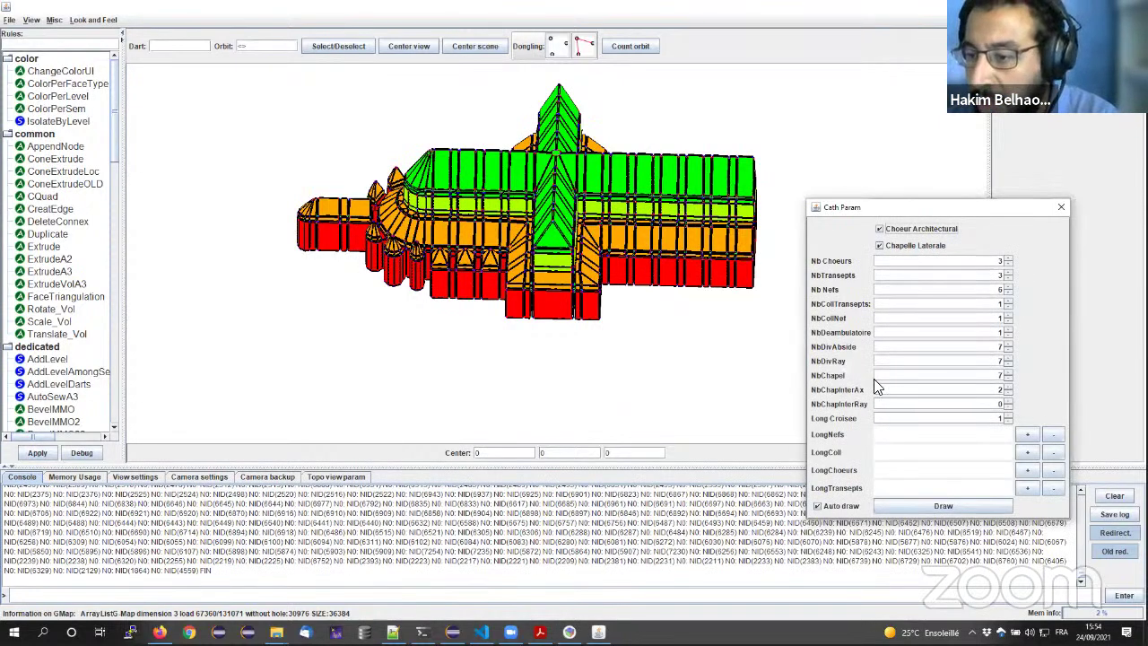
- Set the cathedral's NbChapInterAx parameter to 0 and inspect the regenerated chapels from above
click(1008, 394)
click(1008, 393)
drag(565, 274, 395, 234)
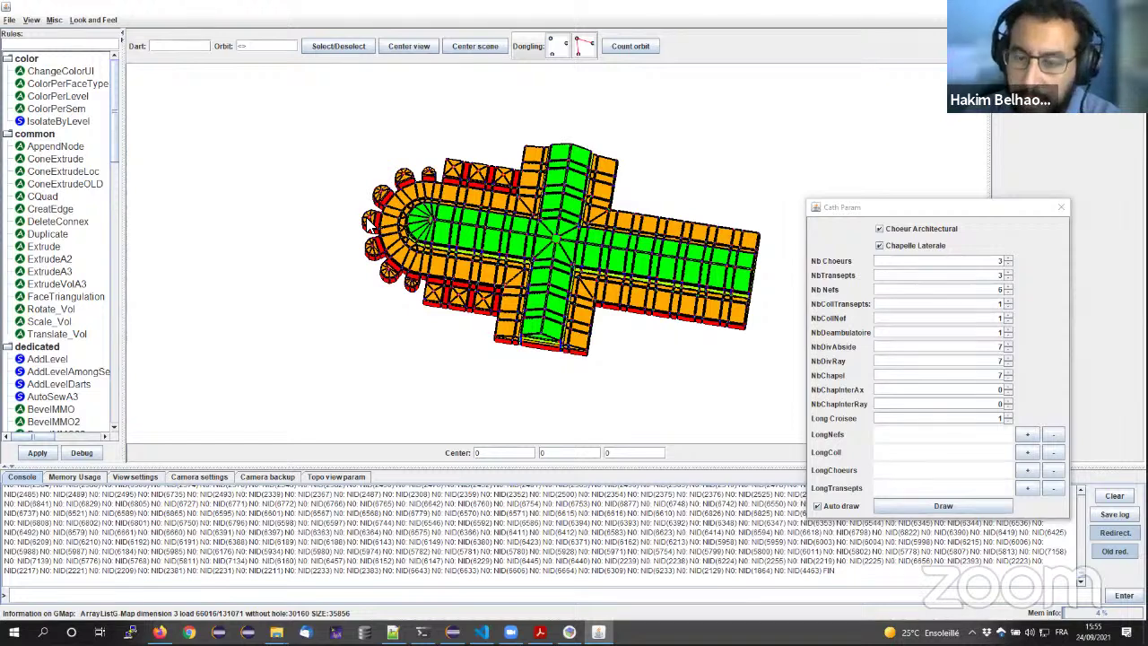
- Inspect the level and semantic embeddings of several darts on the underside of the cathedral's ground floor
drag(551, 295, 534, 248)
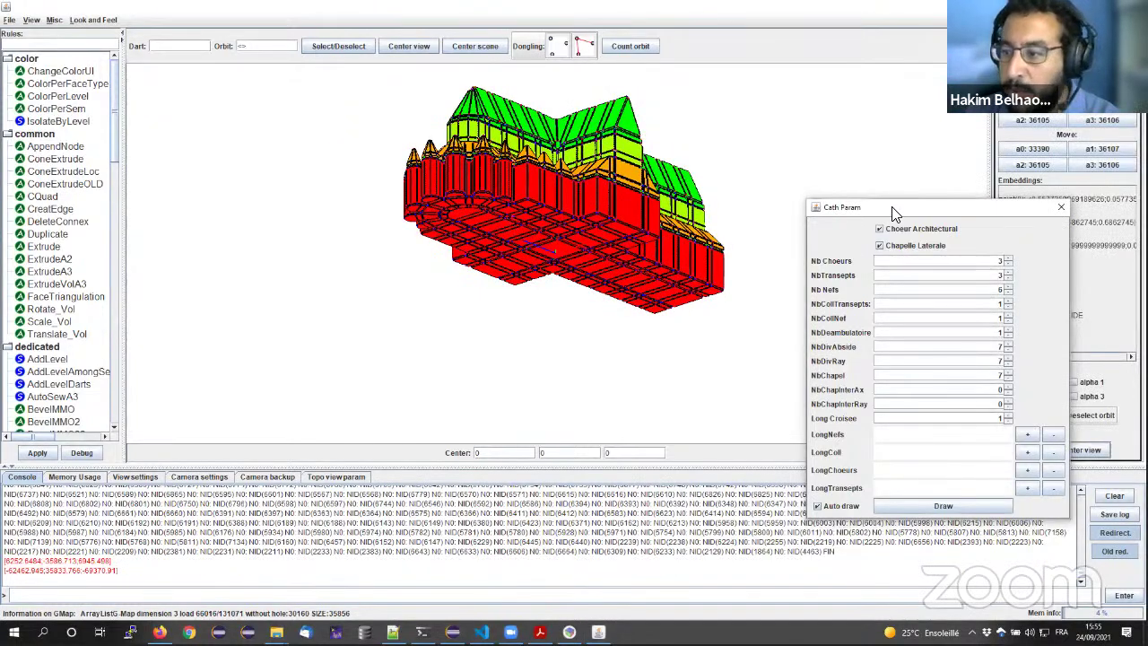
drag(897, 209, 812, 178)
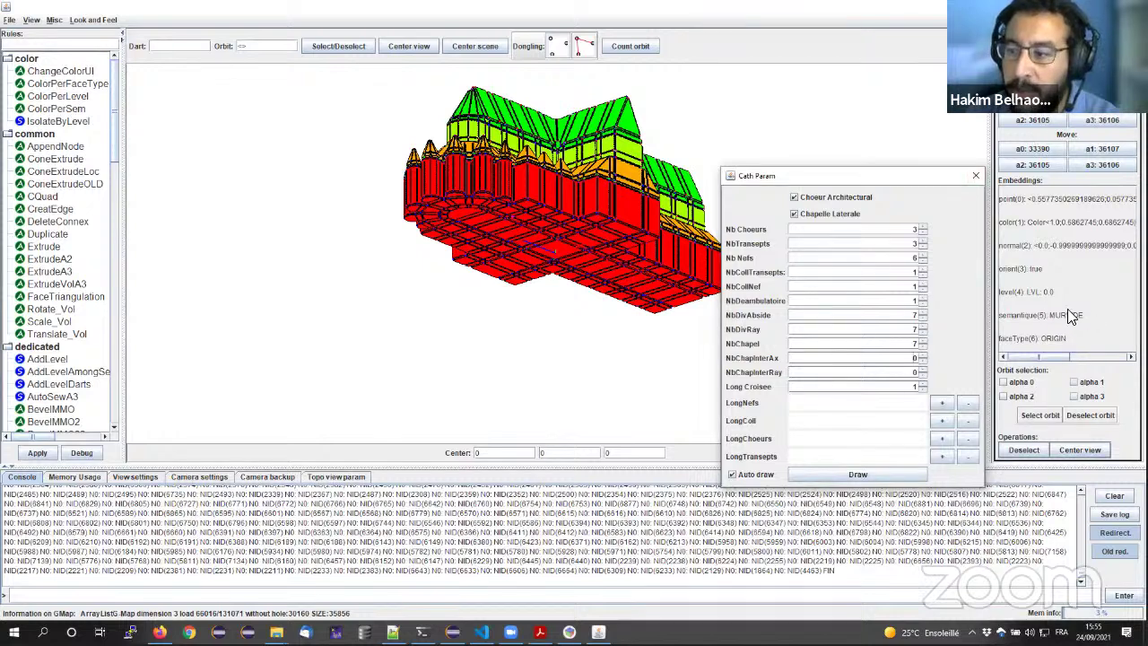
click(559, 281)
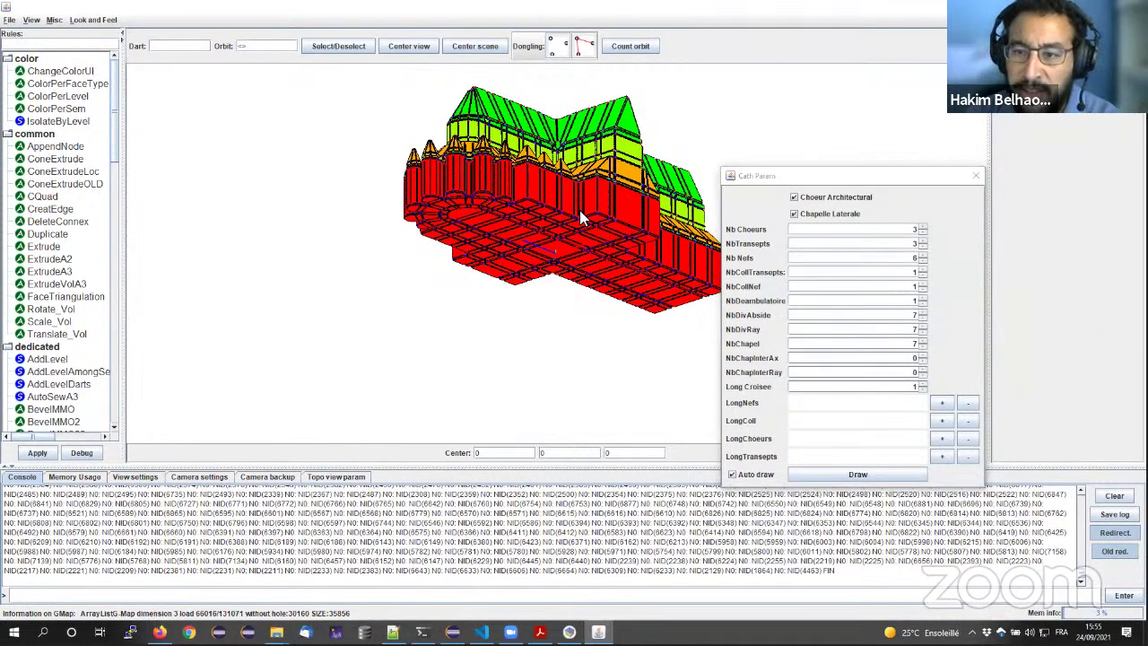
click(615, 218)
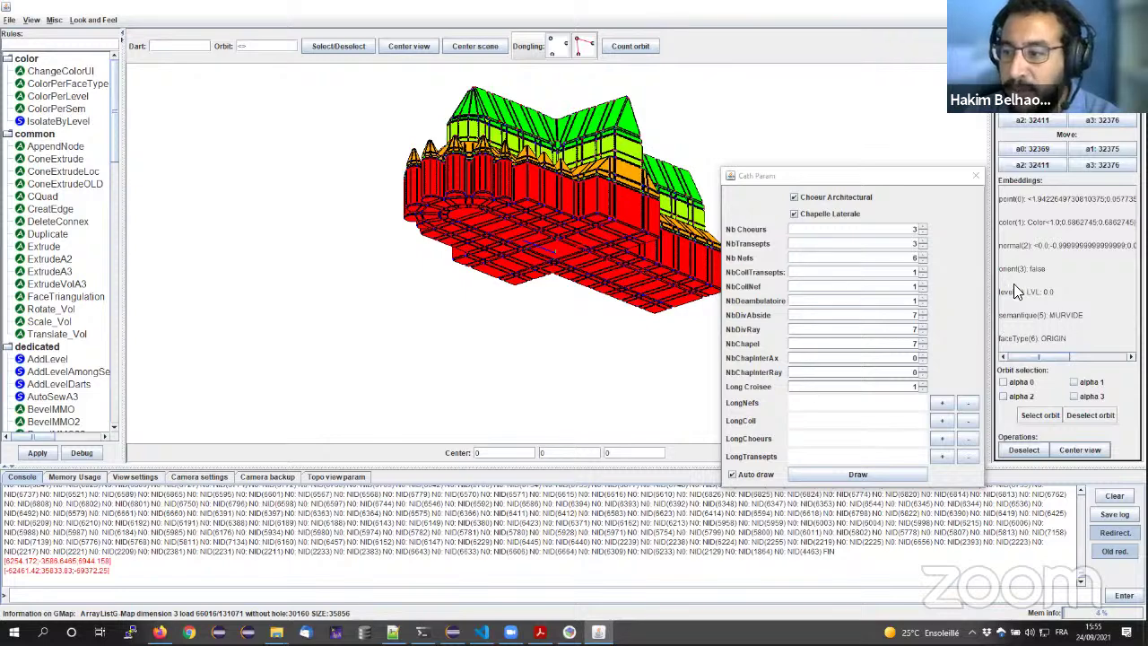
click(554, 244)
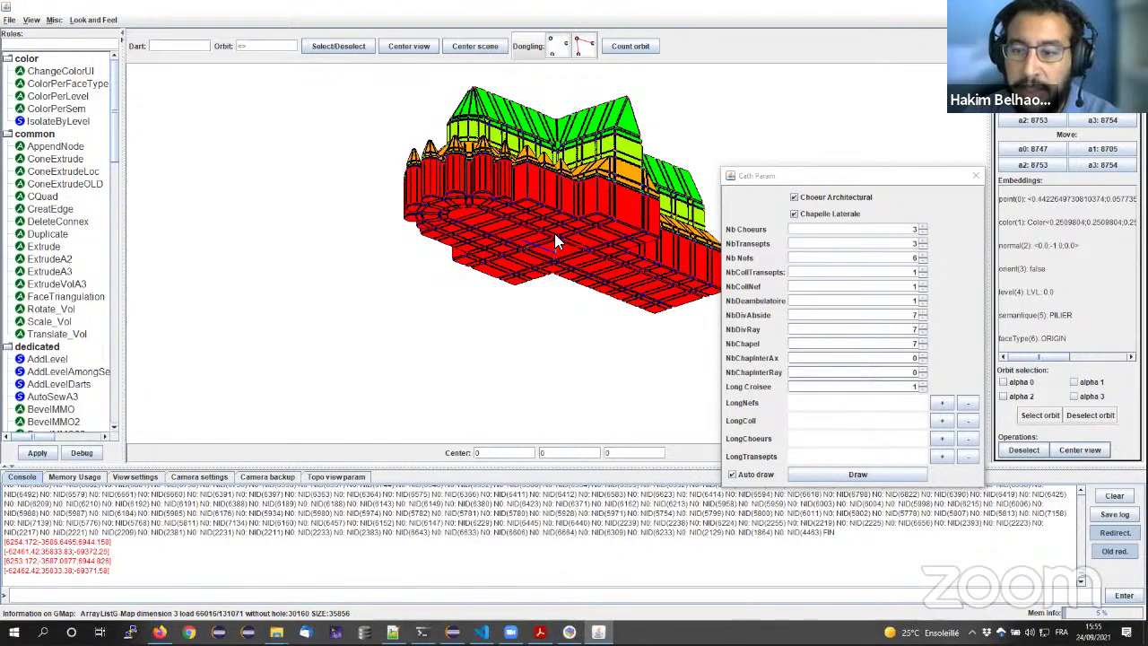
- Set the cathedral's Nb Nefs parameter to 11 and view the lengthened nave from above
drag(562, 226, 700, 298)
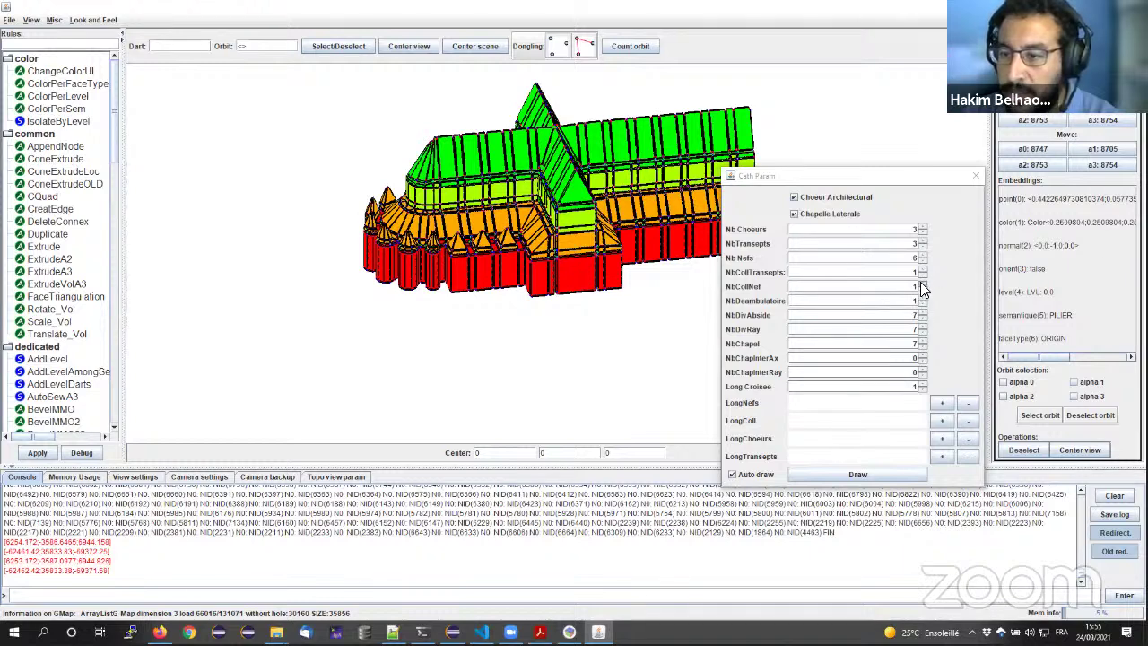
click(920, 254)
click(920, 254)
click(920, 255)
click(920, 255)
click(921, 255)
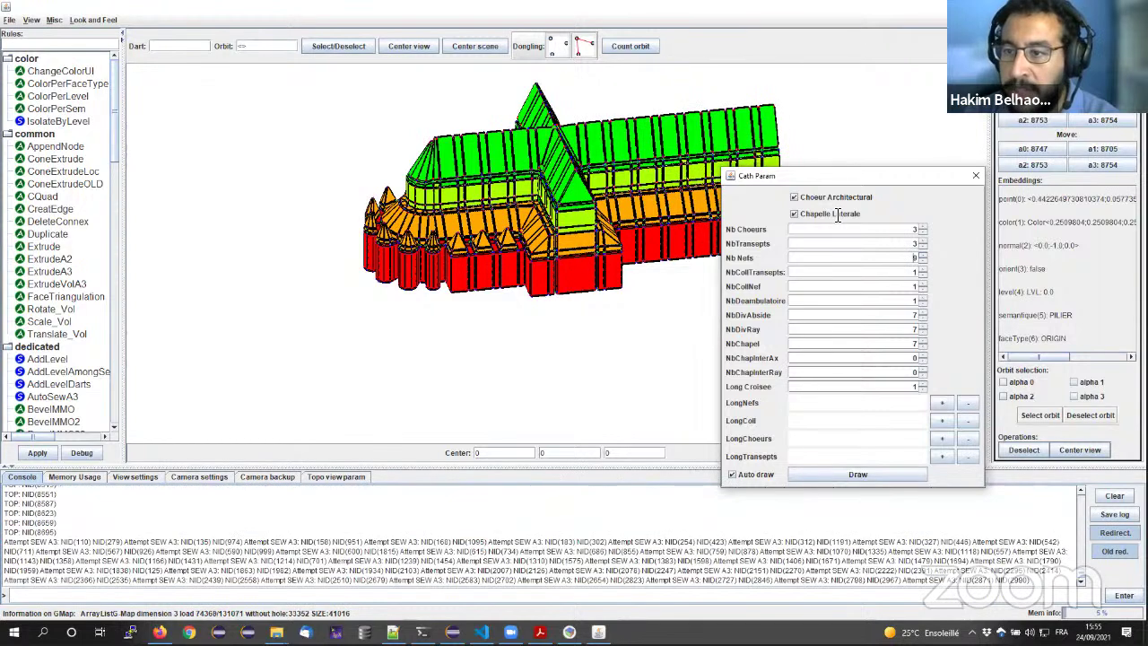
drag(825, 180, 769, 313)
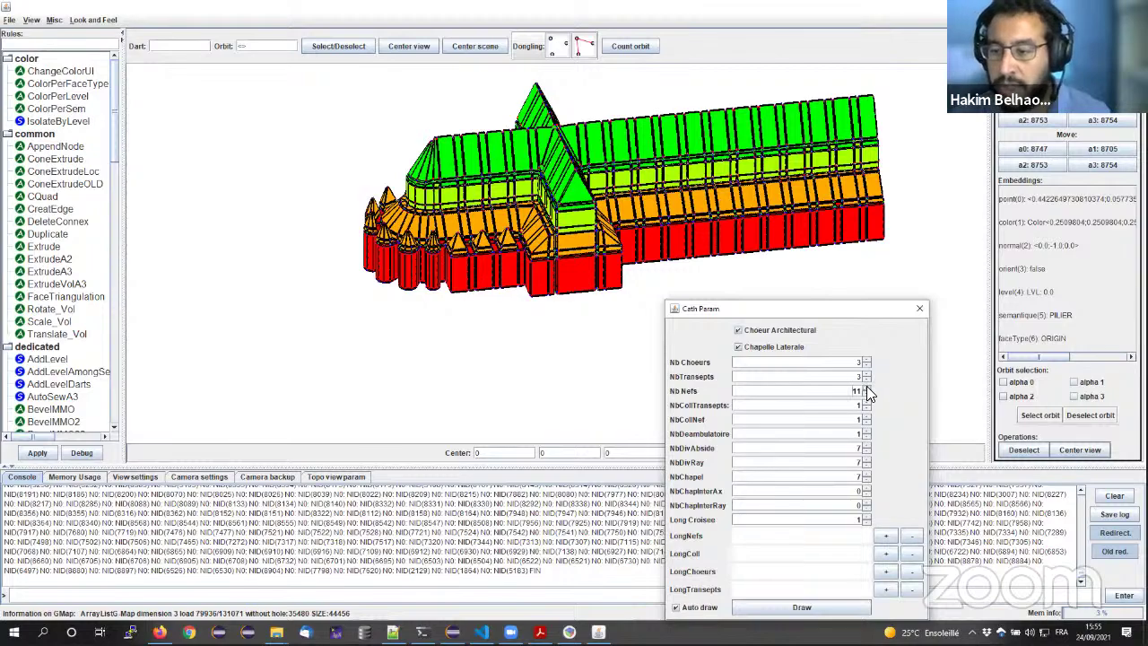
drag(669, 269, 587, 251)
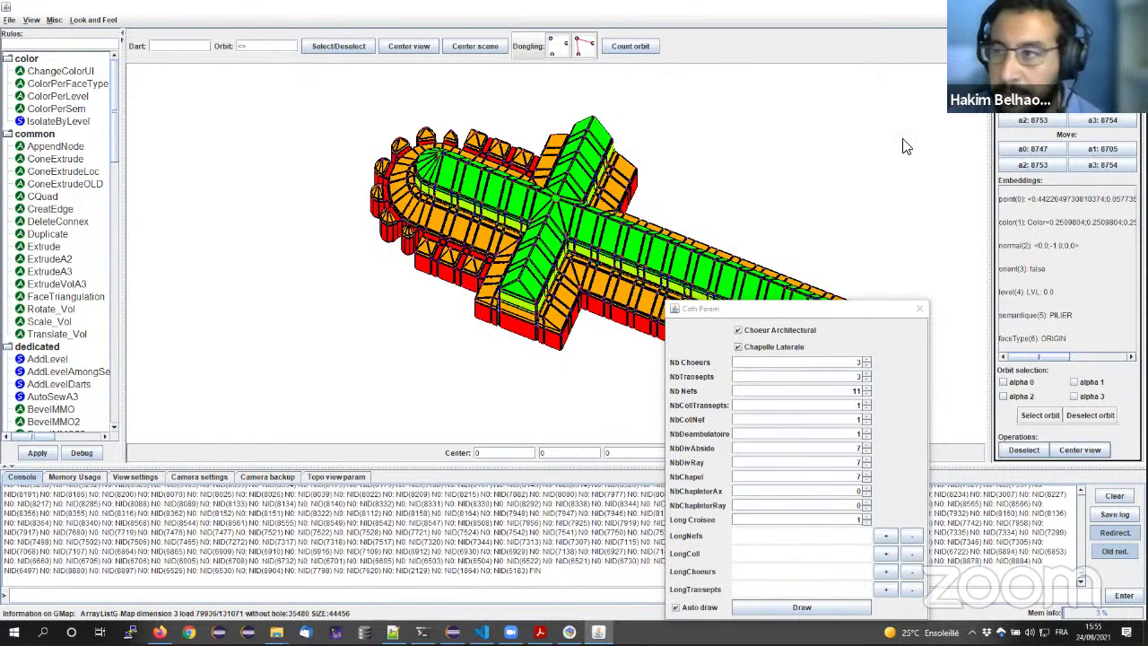
- Close the cathedral modeler and reveal the Oil reservoir detection and Physical simulation examples on the presentation's Applications slide
click(918, 309)
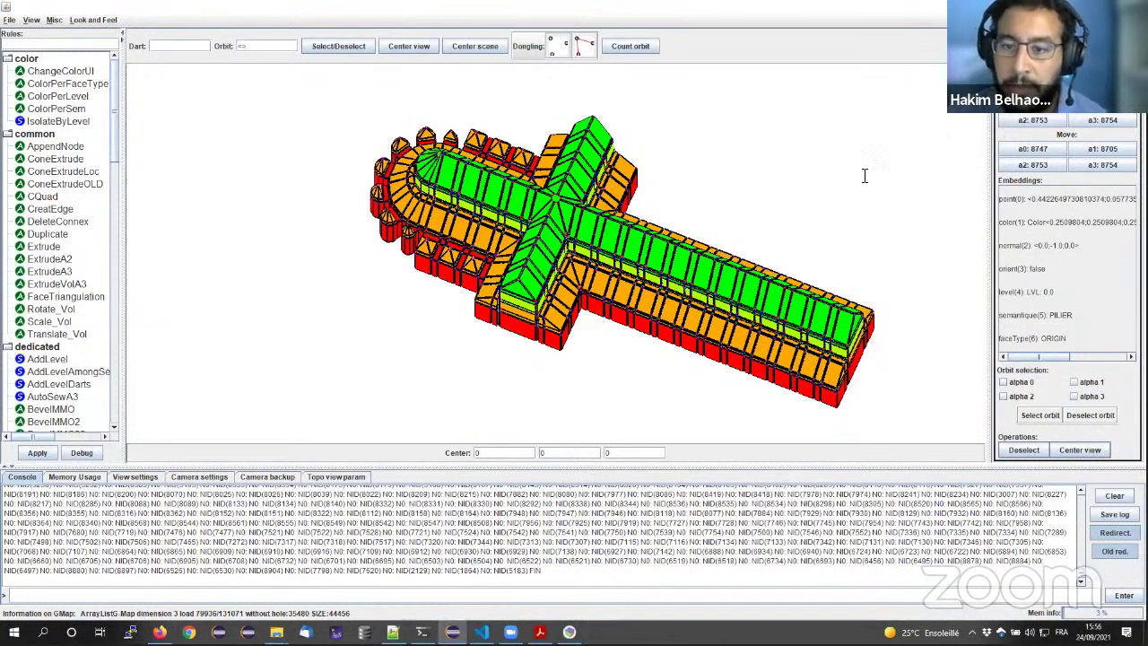
key(alt+Tab)
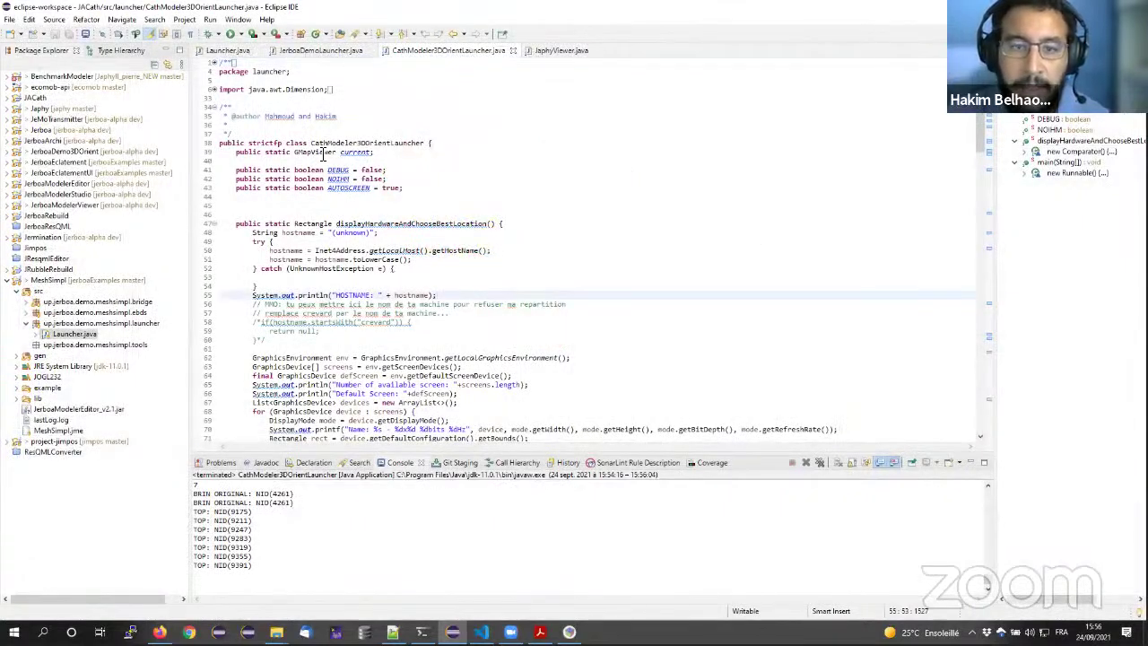
key(alt+Tab)
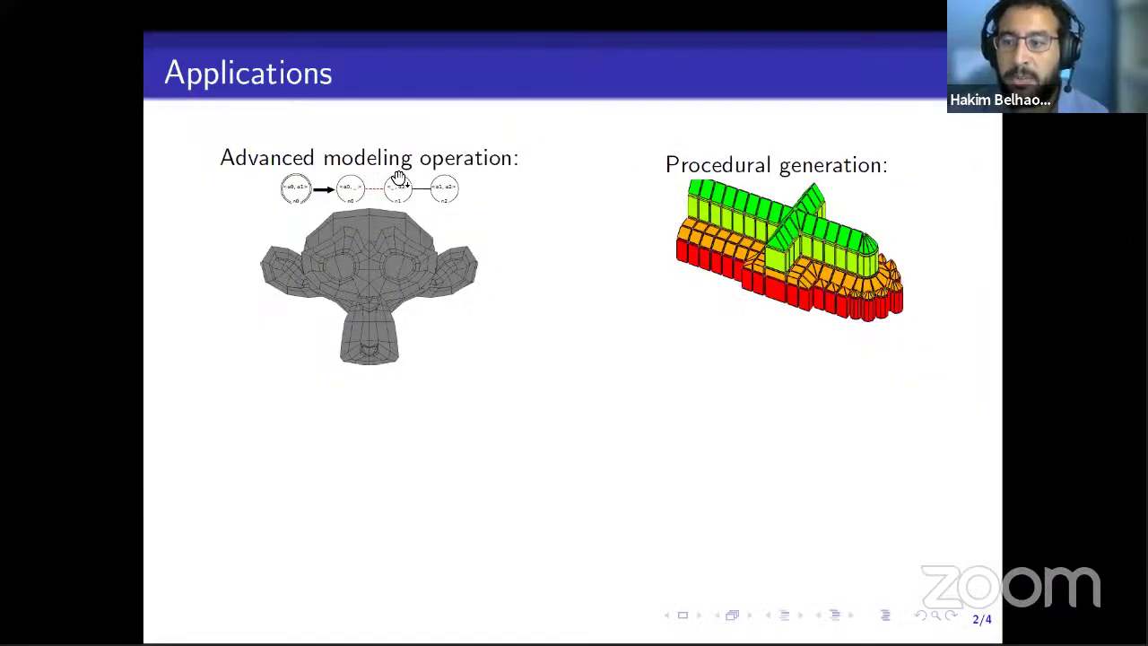
key(Right)
key(Right)
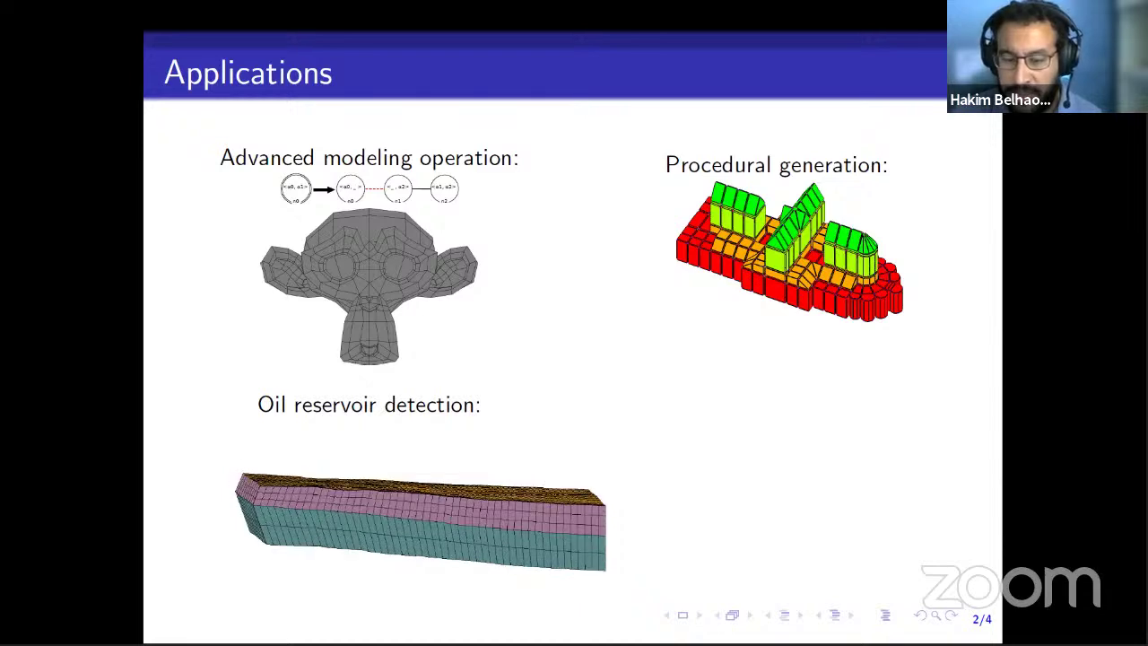
key(Right)
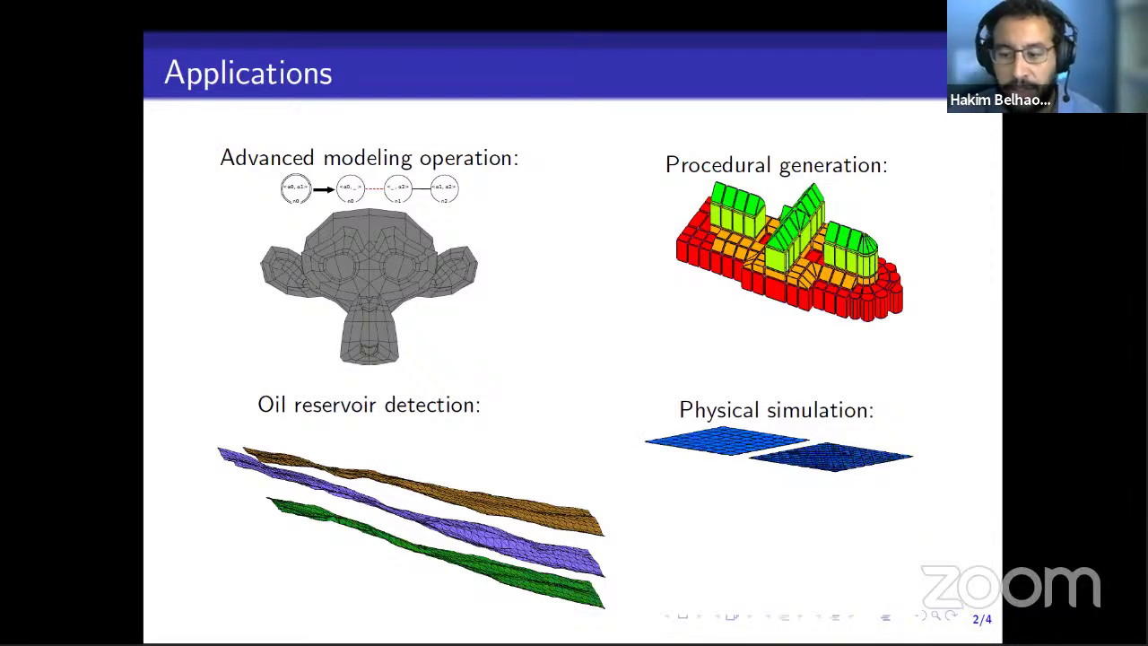
- Switch to Eclipse, run JaphyViewer.java, and maximize the launched physical simulation viewer
key(alt+Tab)
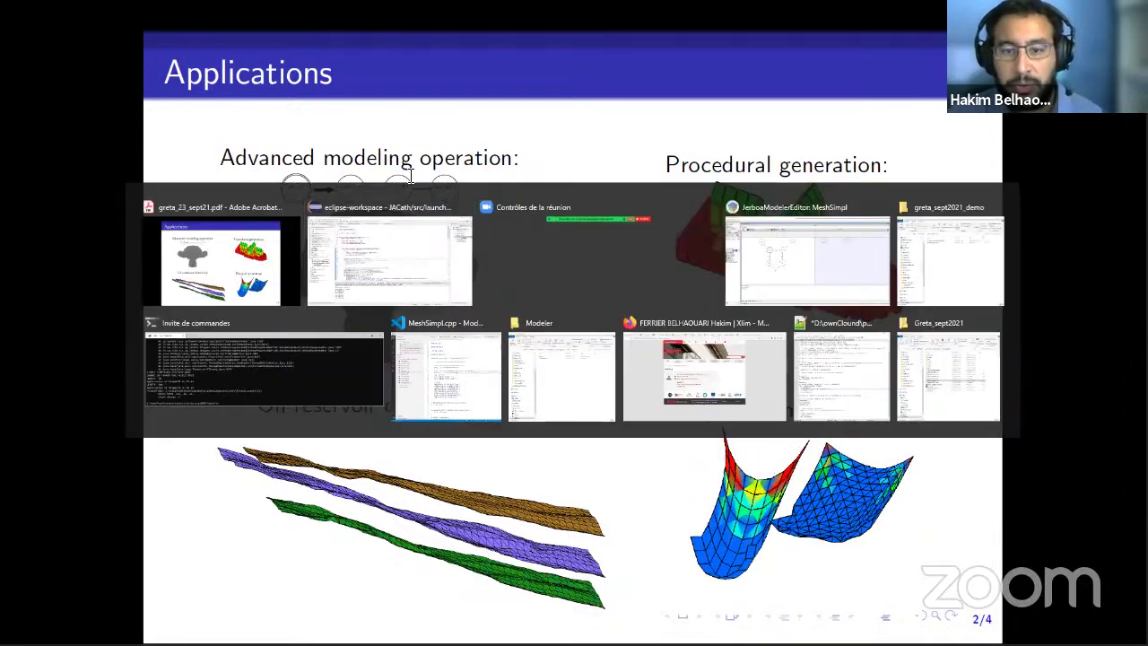
click(561, 50)
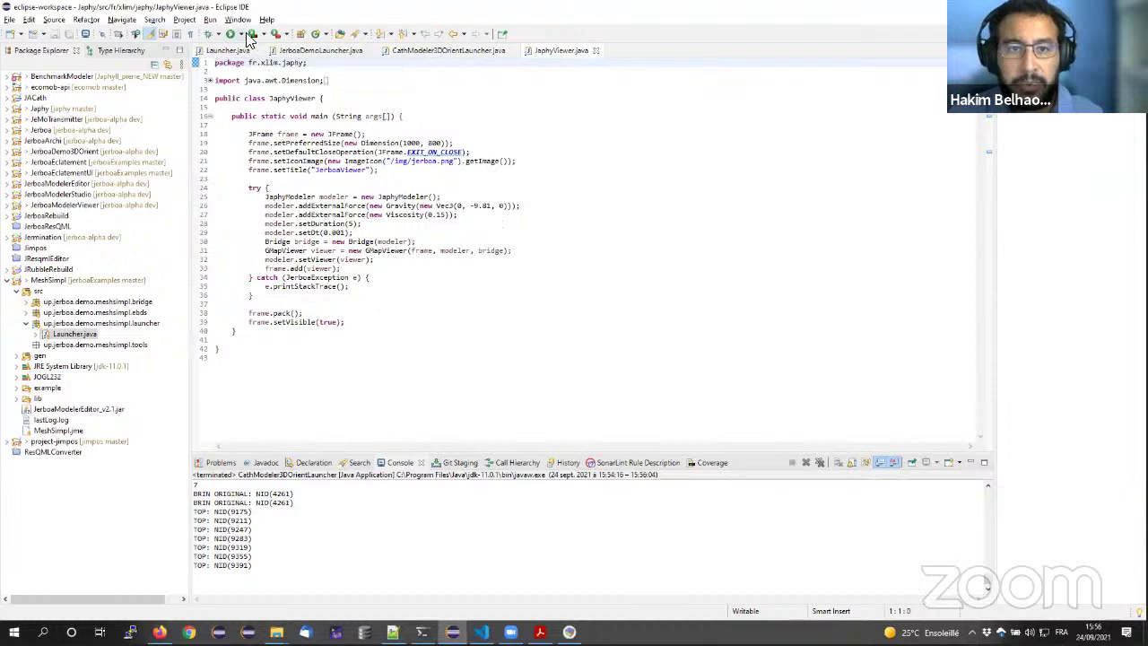
click(239, 34)
click(286, 79)
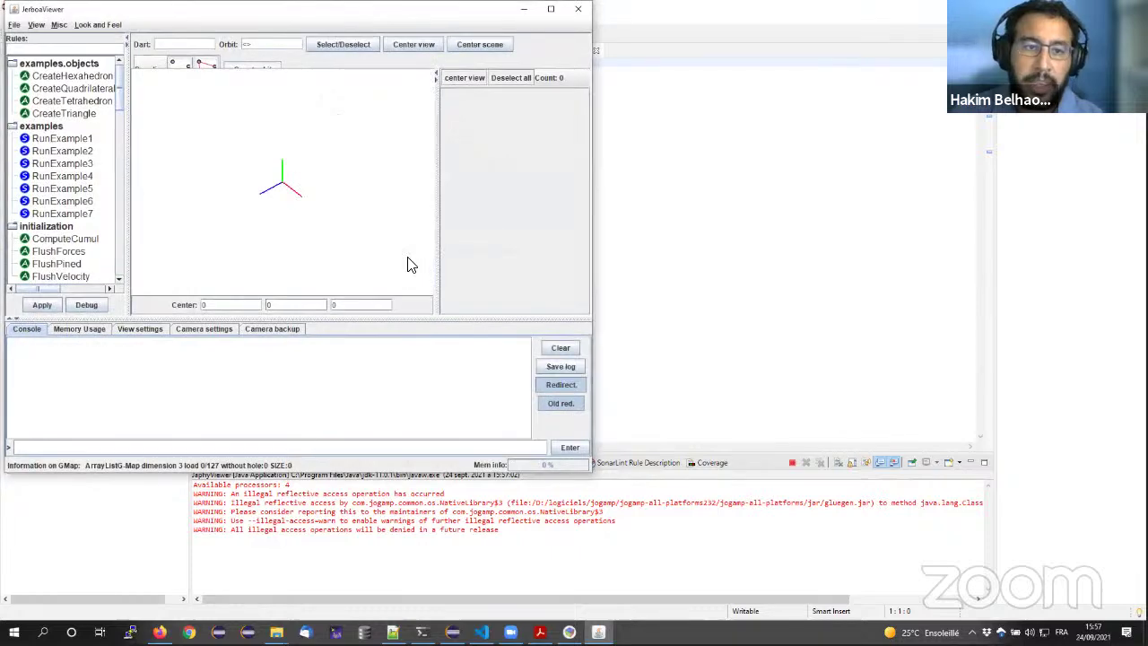
double_click(421, 21)
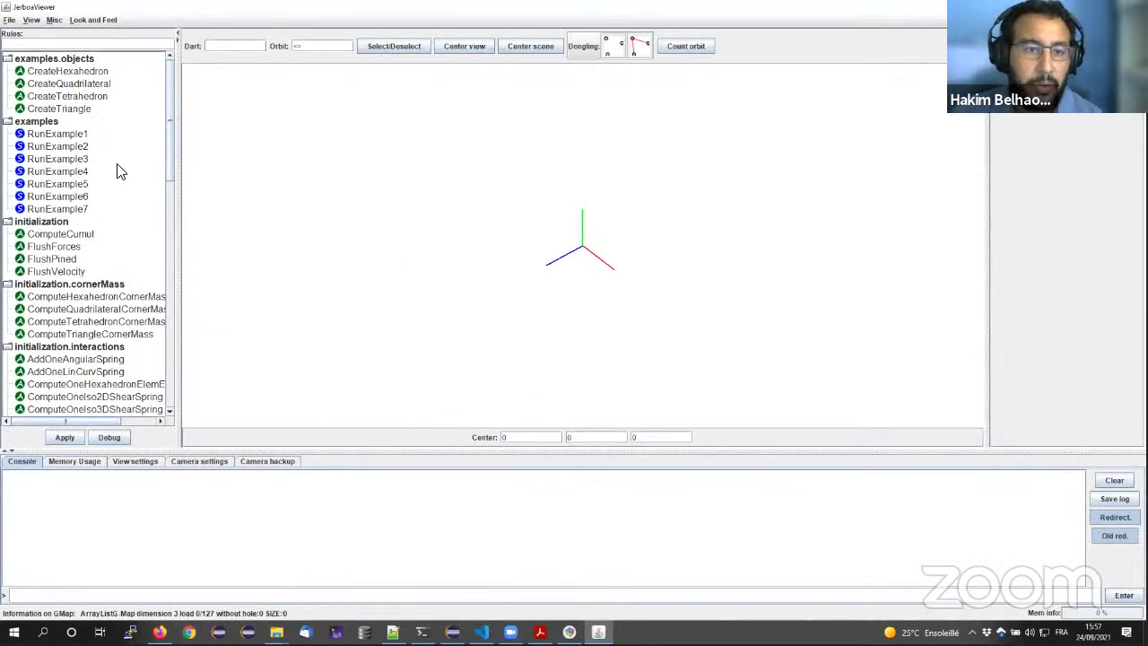
- Create the RunExample1 cloth and apply the ComputeCluster and PrintClusterSize rules to it
double_click(74, 135)
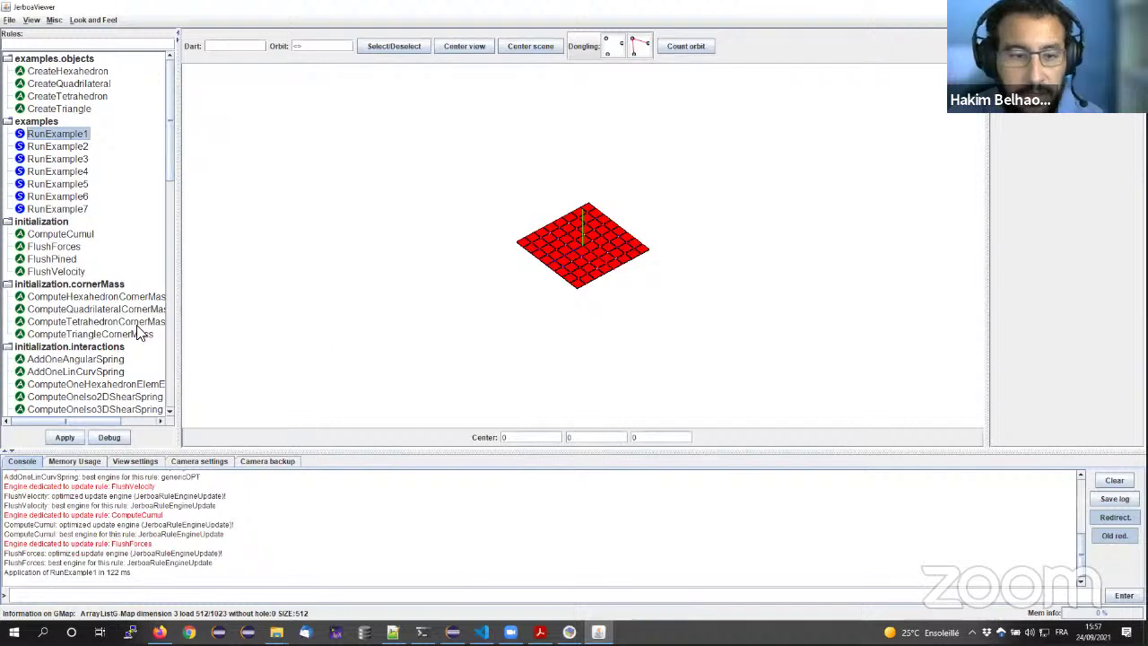
scroll(115, 303, down, 7)
scroll(115, 304, down, 2)
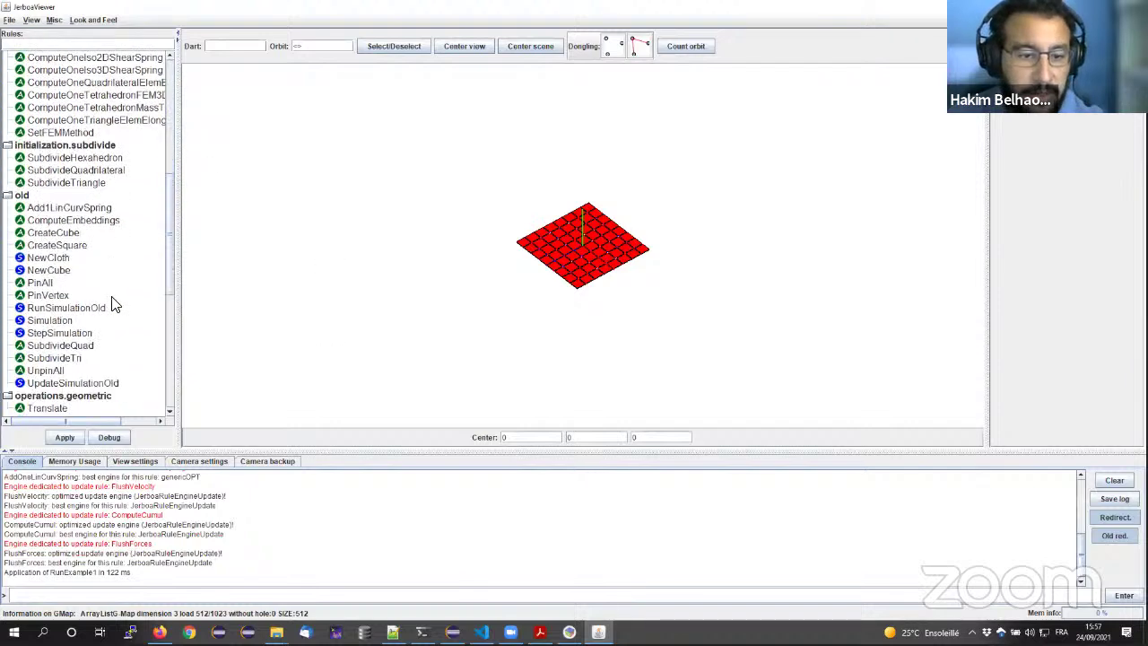
scroll(115, 305, down, 4)
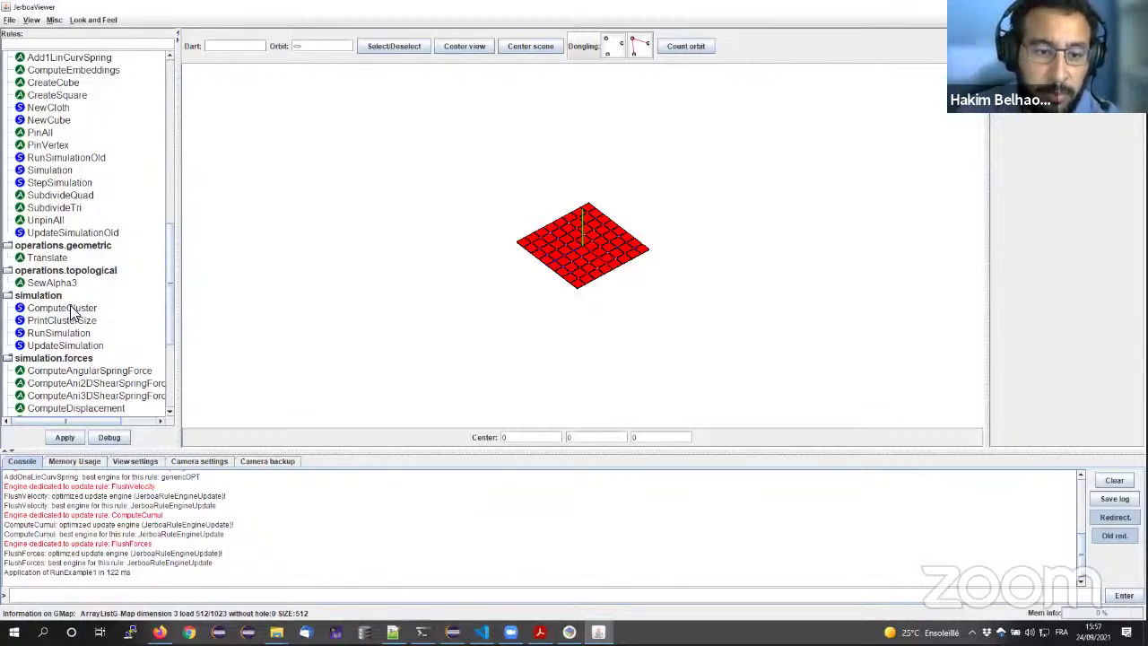
click(63, 308)
double_click(72, 311)
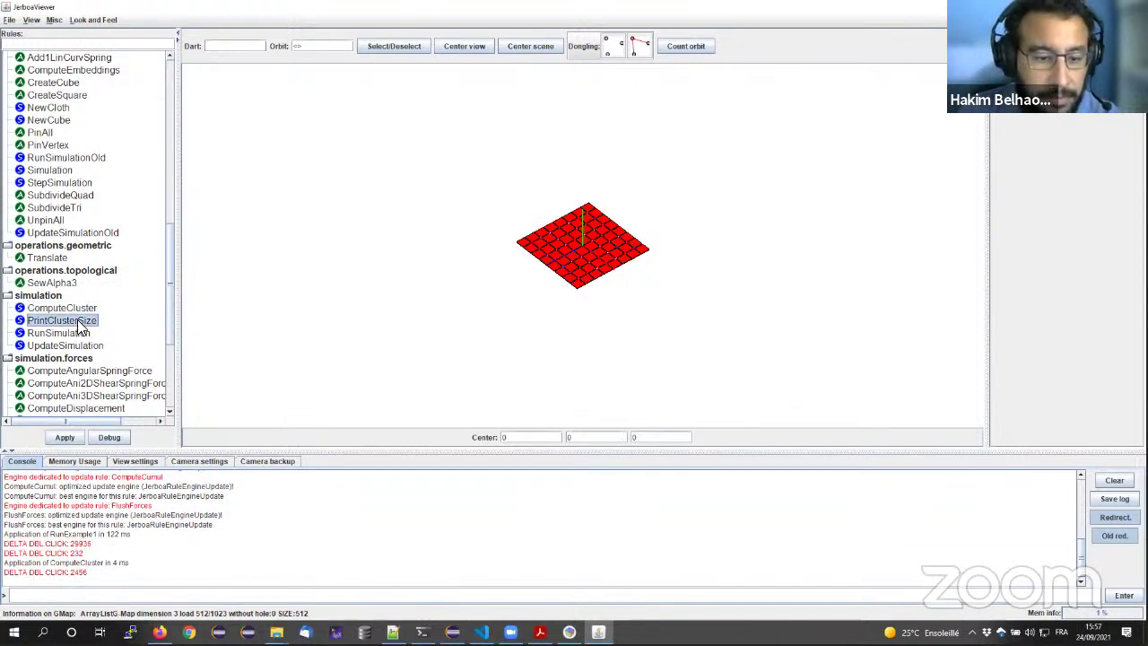
double_click(77, 321)
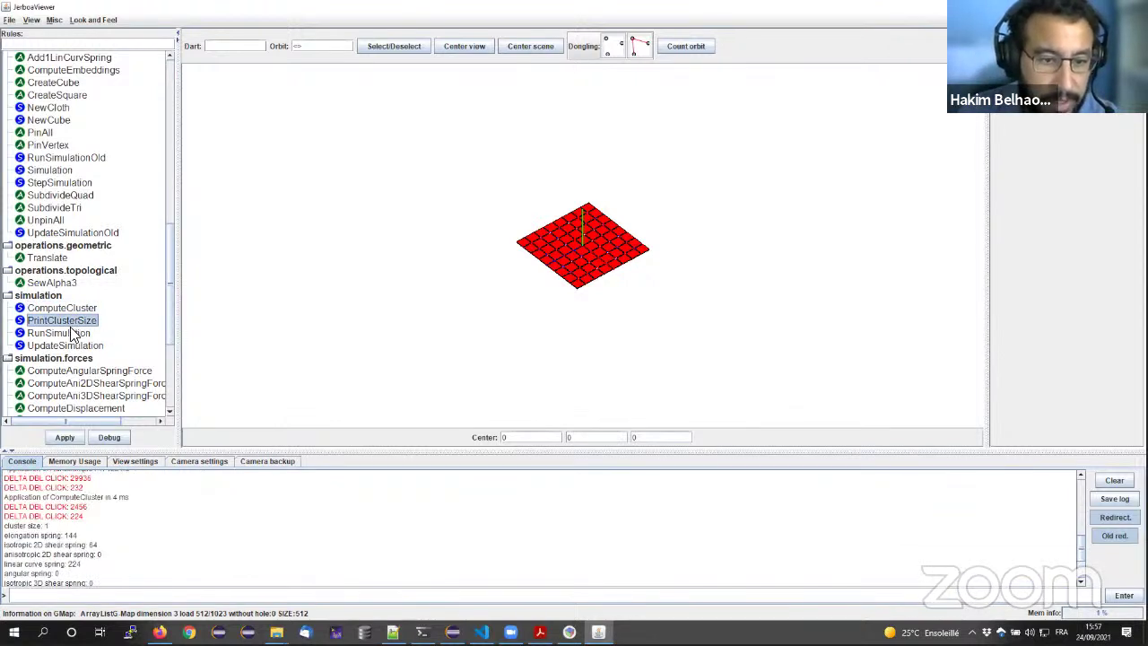
- Reapply ComputeCluster and PrintClusterSize with the cloth's front corner dart selected, and start RunSimulation
click(577, 290)
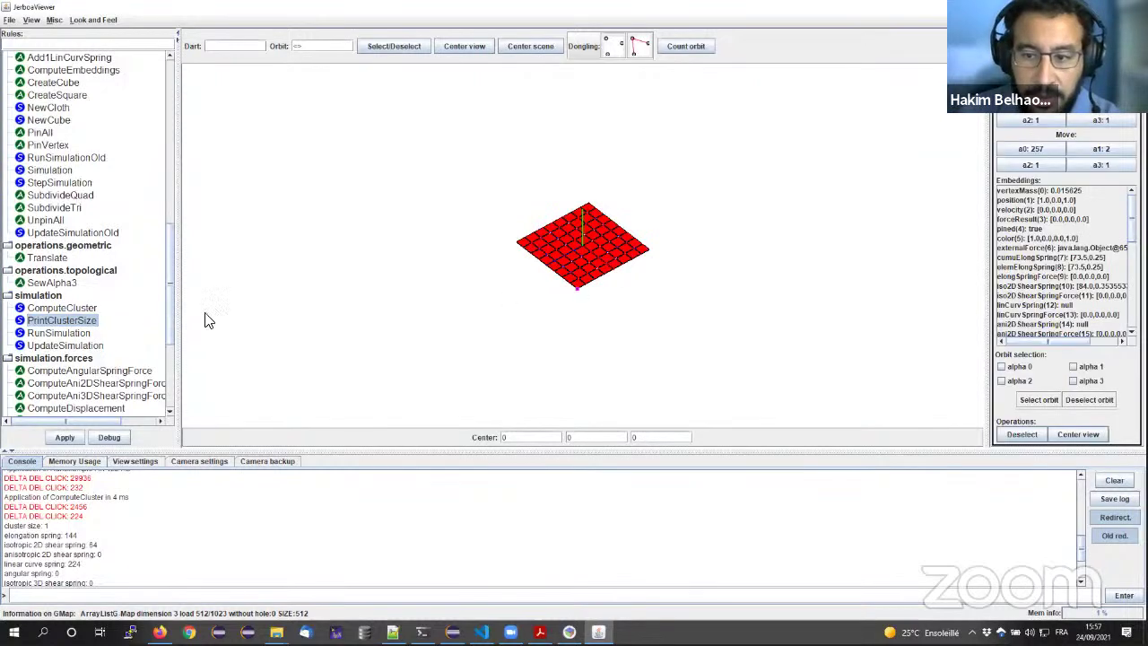
double_click(78, 314)
double_click(77, 323)
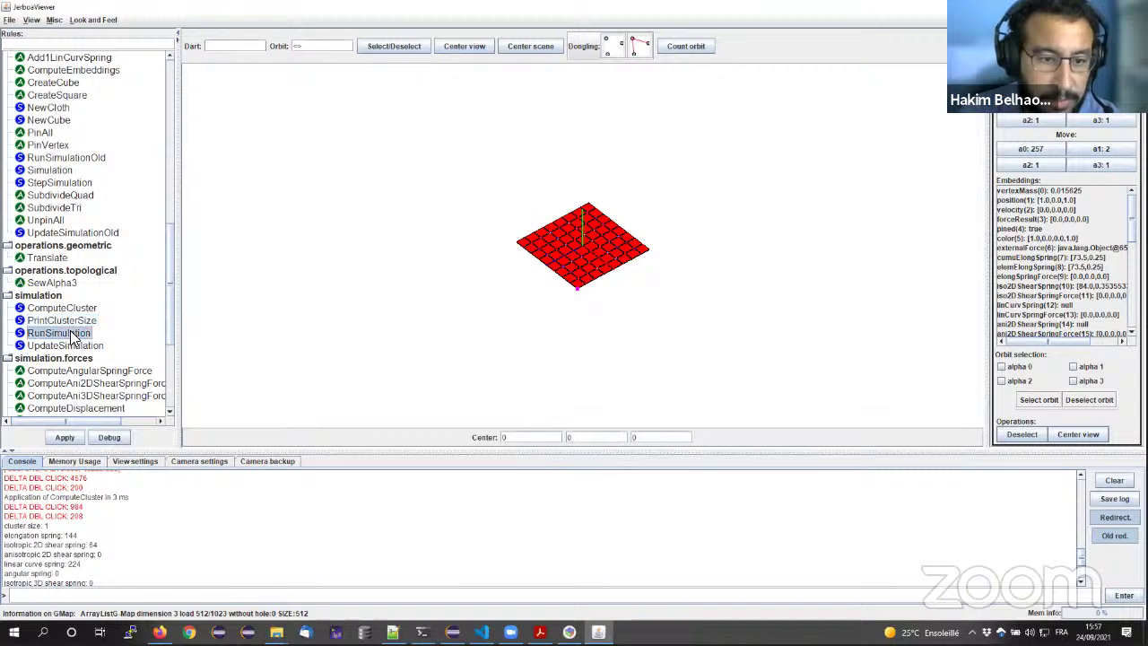
double_click(72, 336)
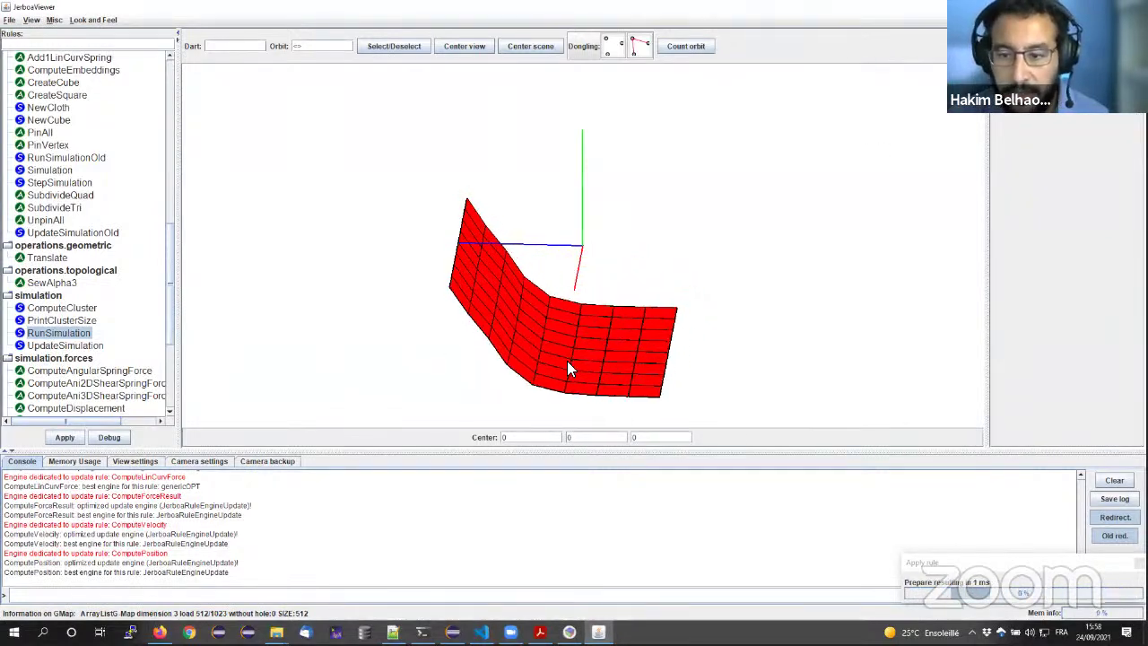
- Select a vertex in the middle of the falling cloth and fix it in place with the PinVertex rule
click(563, 359)
scroll(115, 300, up, 1)
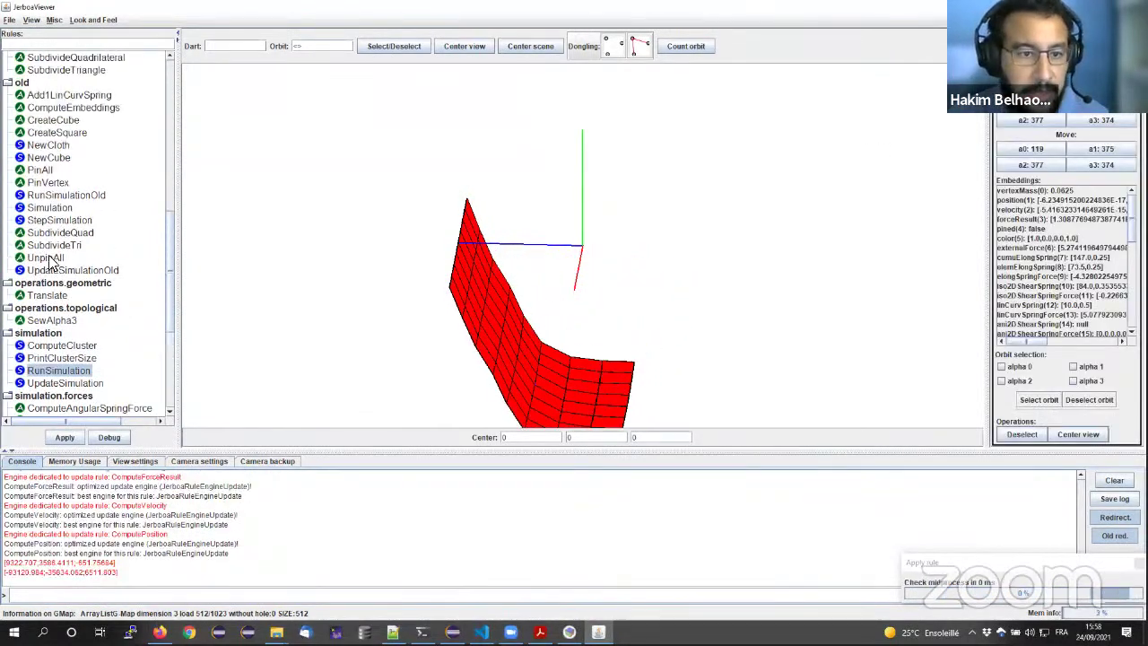
double_click(49, 182)
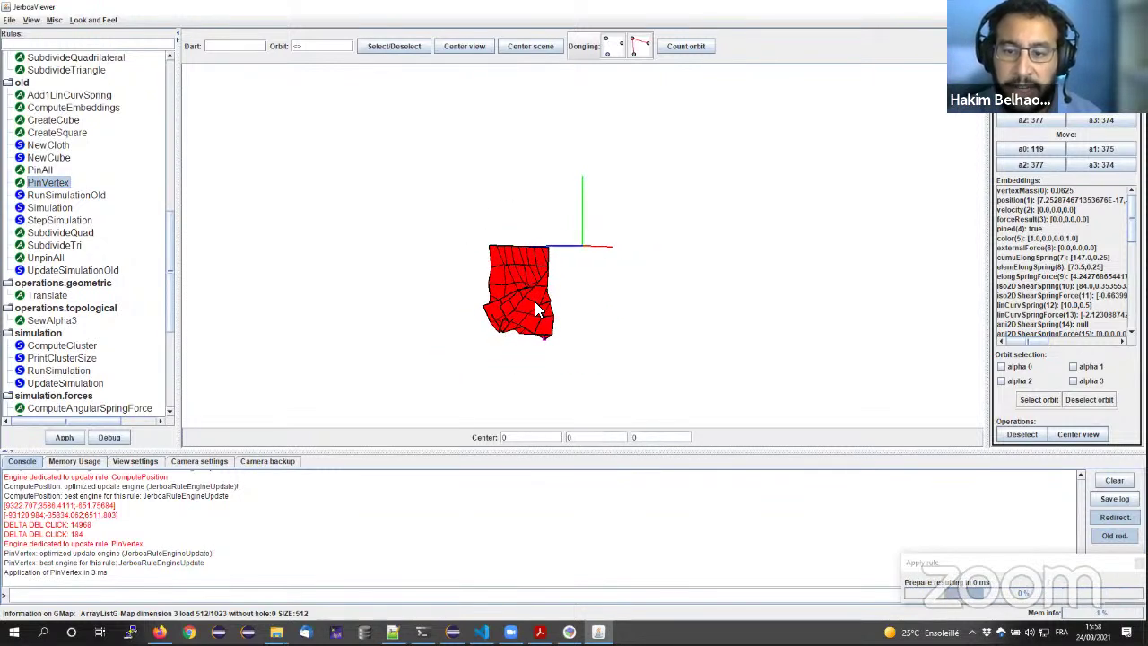
drag(574, 317, 532, 296)
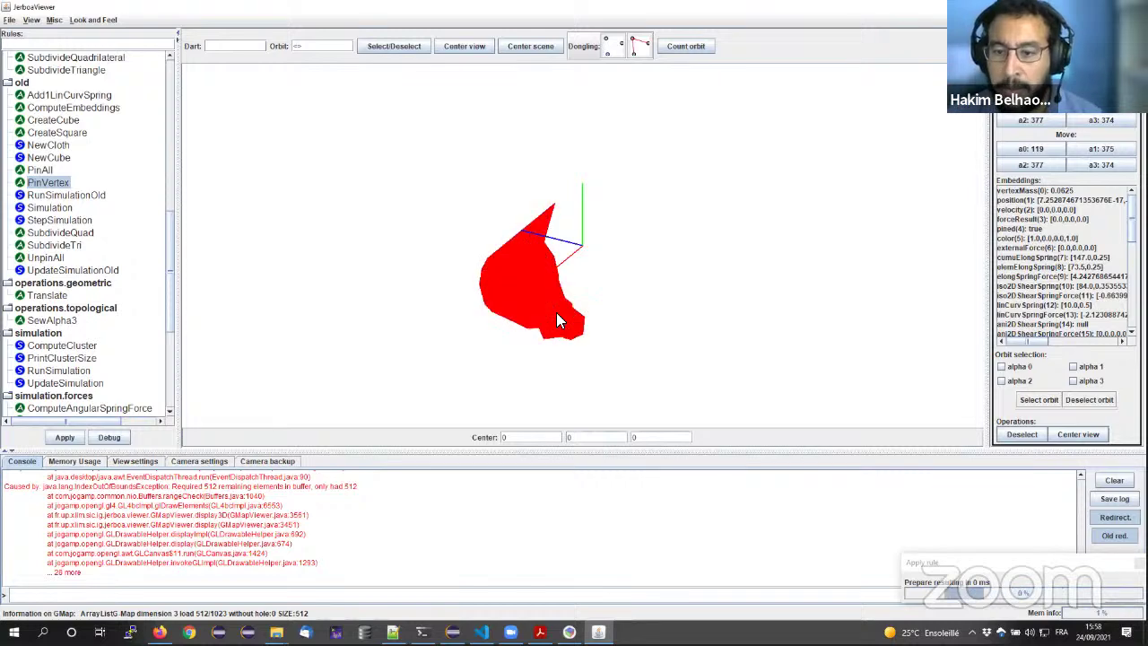
- Collapse the console area and release the hanging cloth with the UnpinAll rule
click(10, 451)
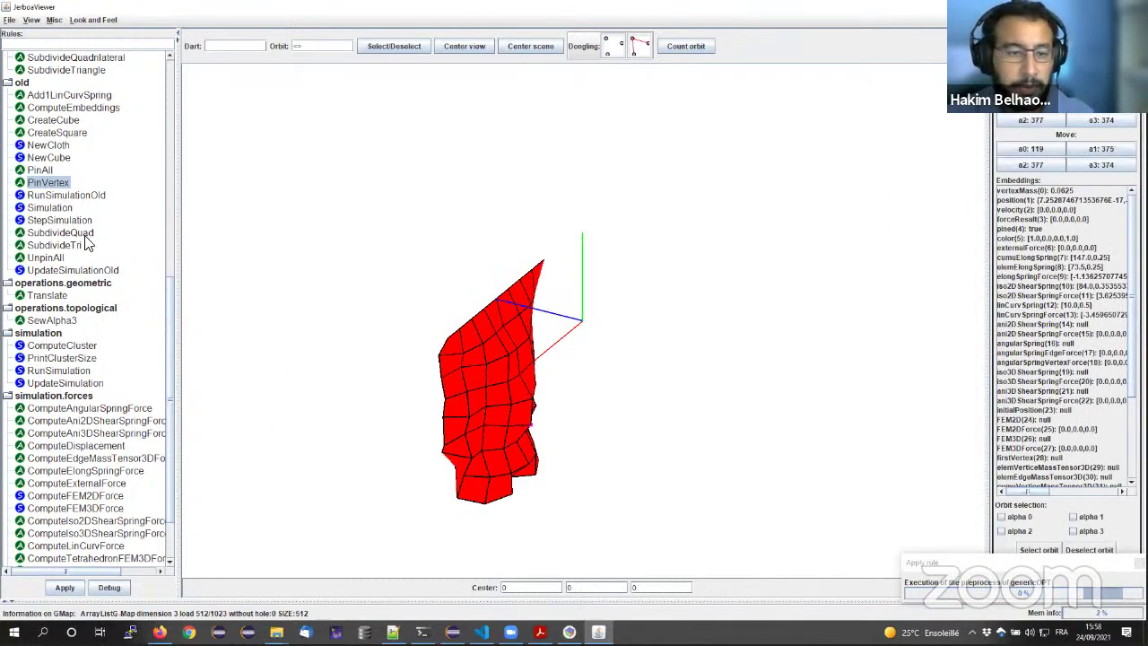
double_click(44, 257)
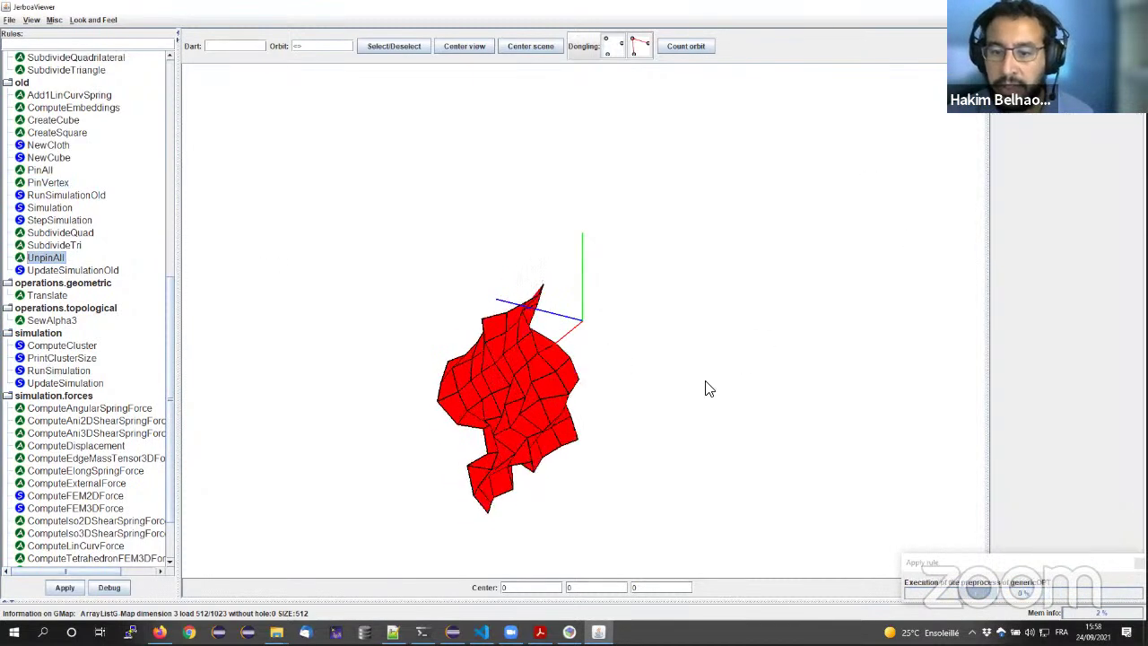
drag(664, 415, 546, 352)
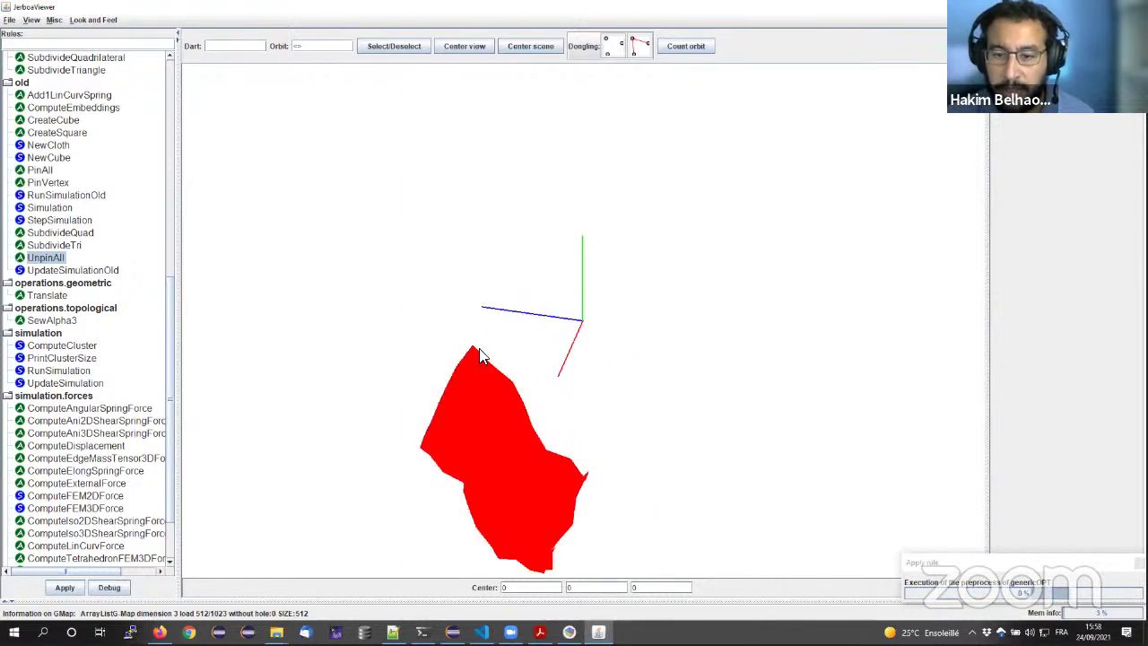
- Pin the upper corner vertex of the falling cloth with PinVertex and center the scene on the swinging cloth
click(47, 182)
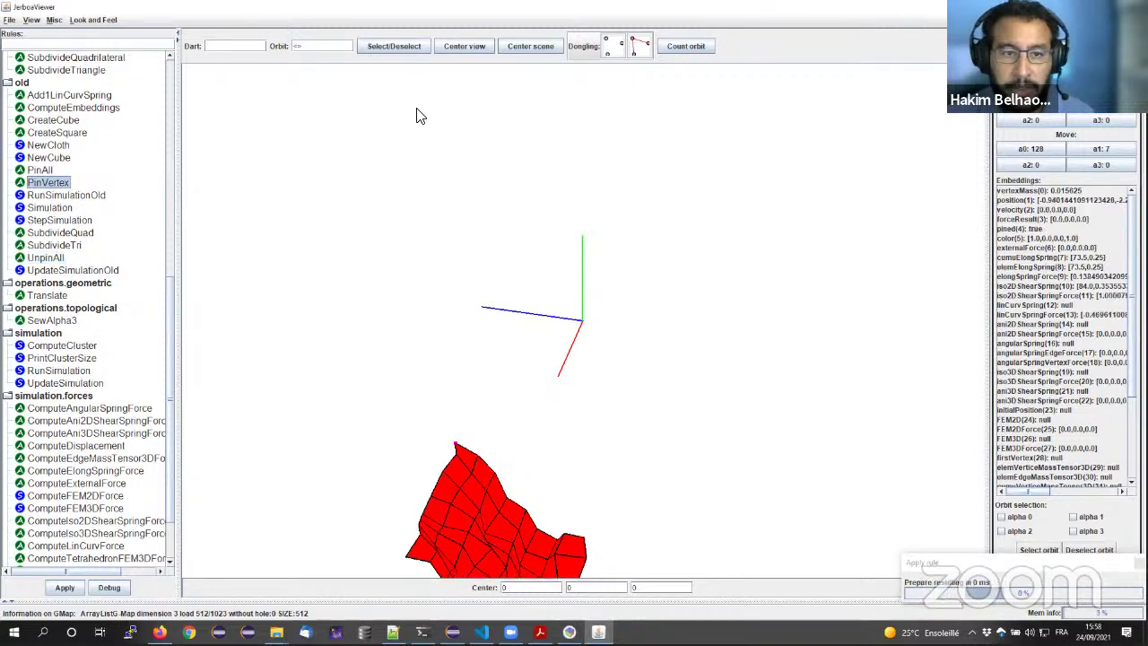
click(529, 46)
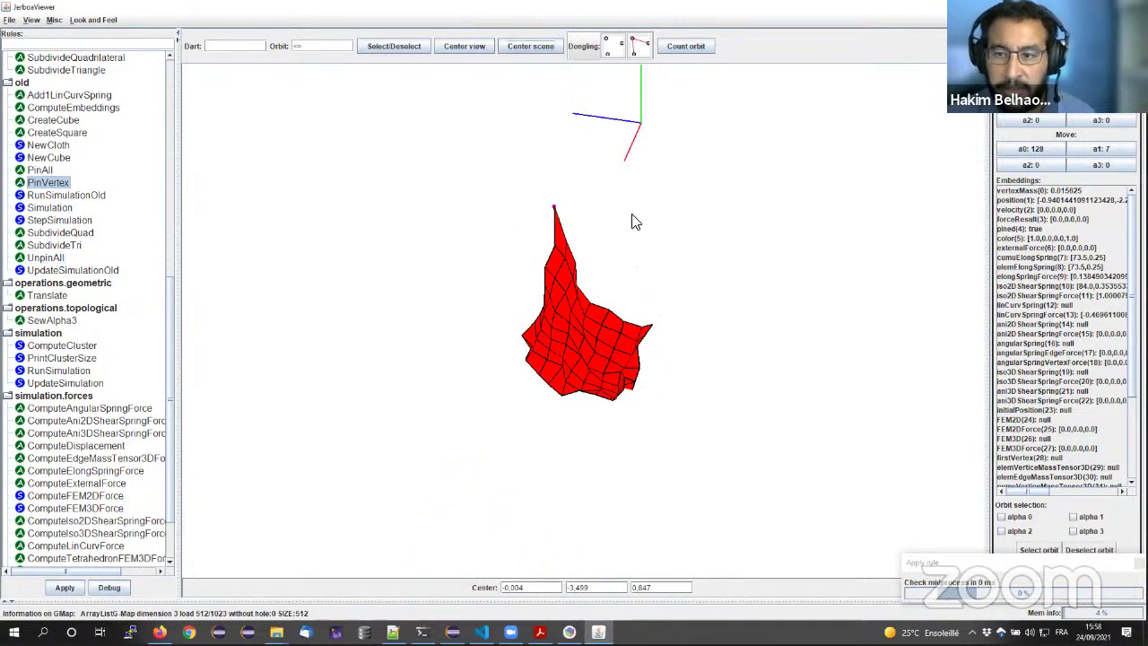
drag(632, 221, 609, 342)
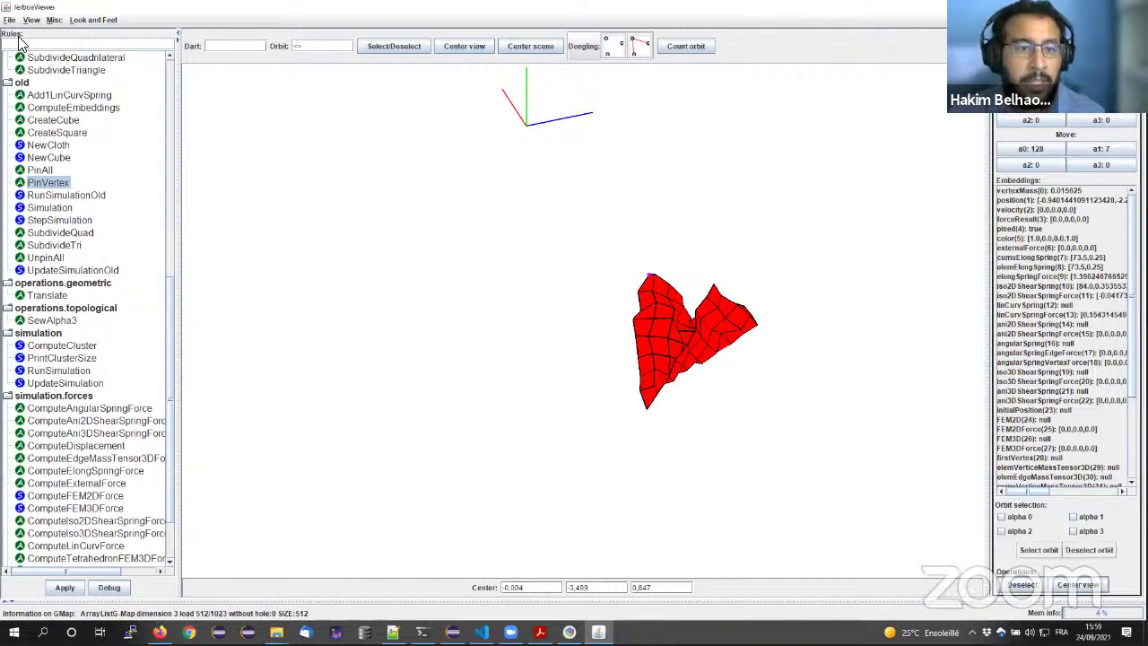
- Generate the RunExample5 solid in the emptied scene and center the scene on it
scroll(72, 186, up, 10)
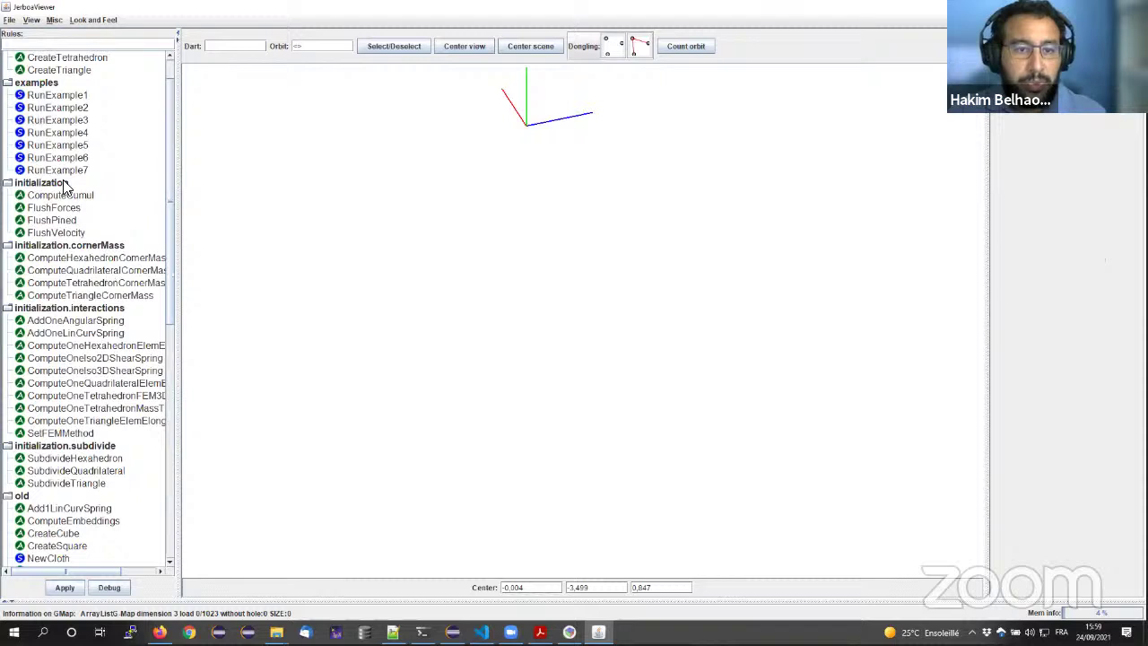
scroll(64, 185, up, 1)
click(65, 183)
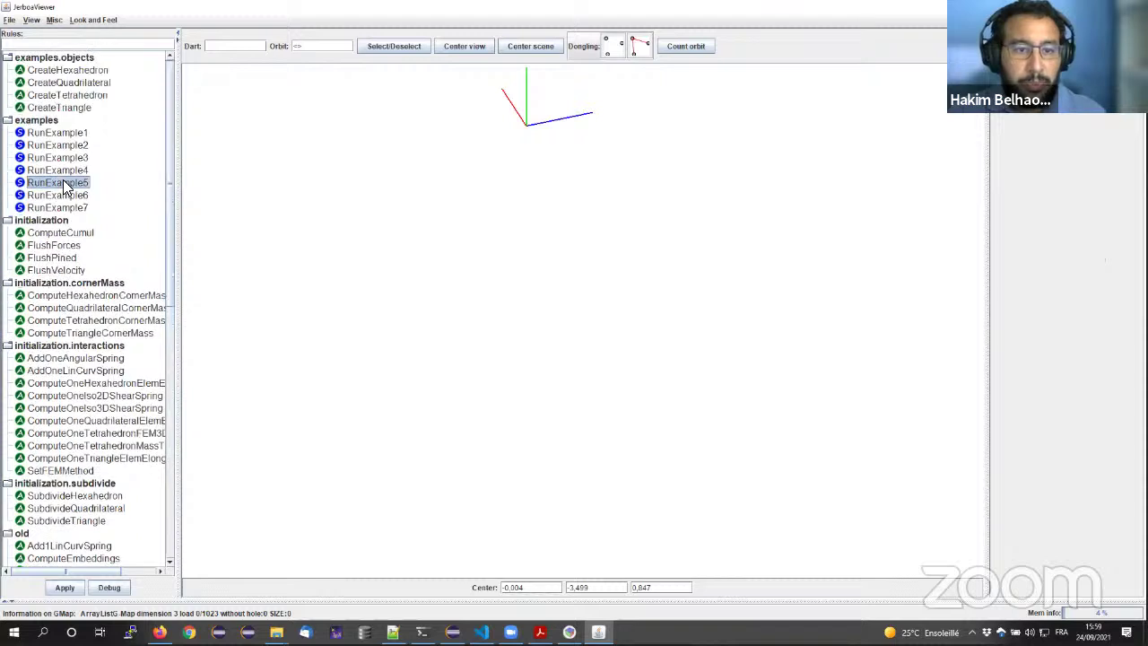
click(535, 49)
drag(551, 212, 538, 205)
mouse_move(635, 359)
mouse_down()
mouse_move(630, 312)
mouse_move(637, 356)
mouse_move(595, 244)
mouse_up()
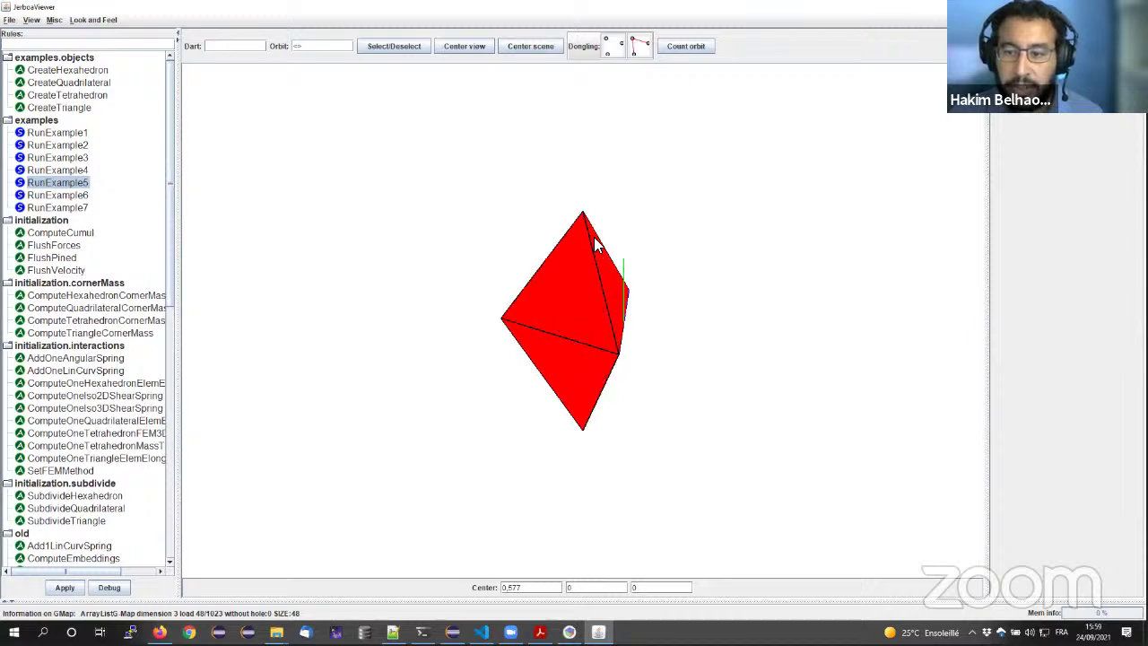
- Simulate the RunExample5 solid with RunSimulation and PinVertex, starting from its selected top vertex, and close the viewer
click(583, 215)
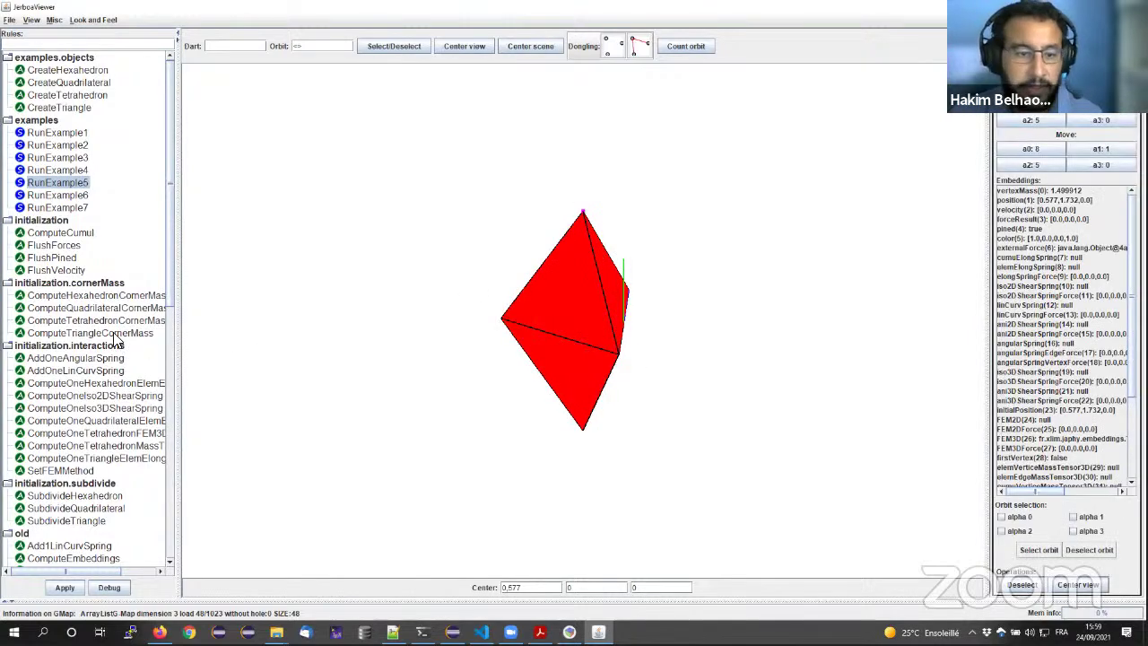
scroll(114, 339, down, 7)
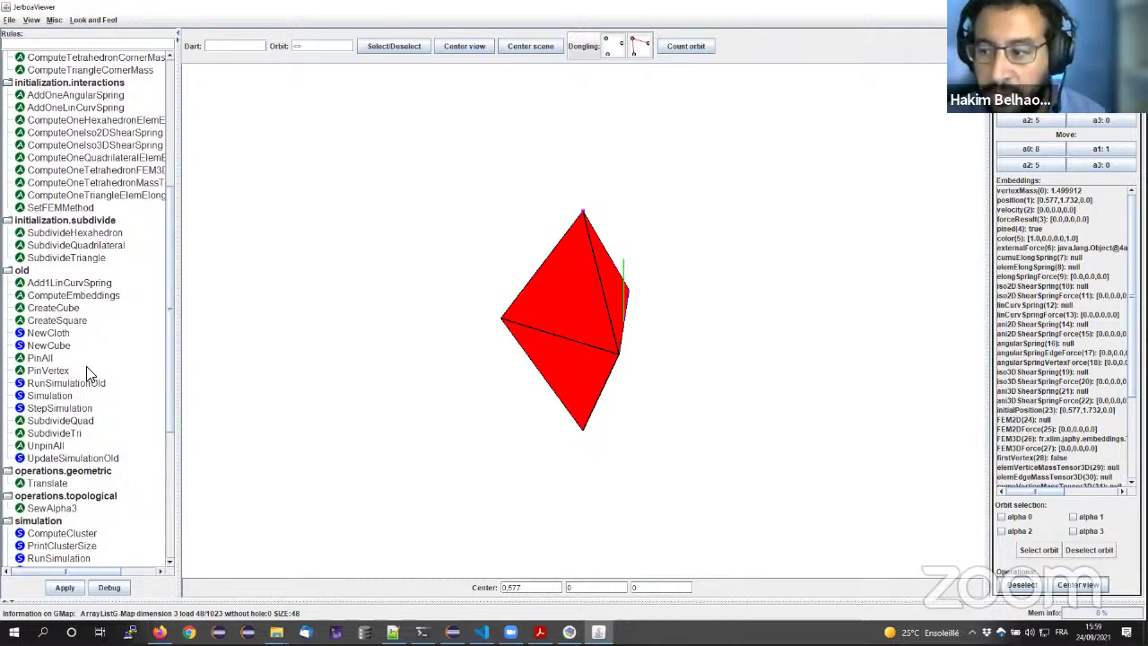
scroll(59, 369, down, 3)
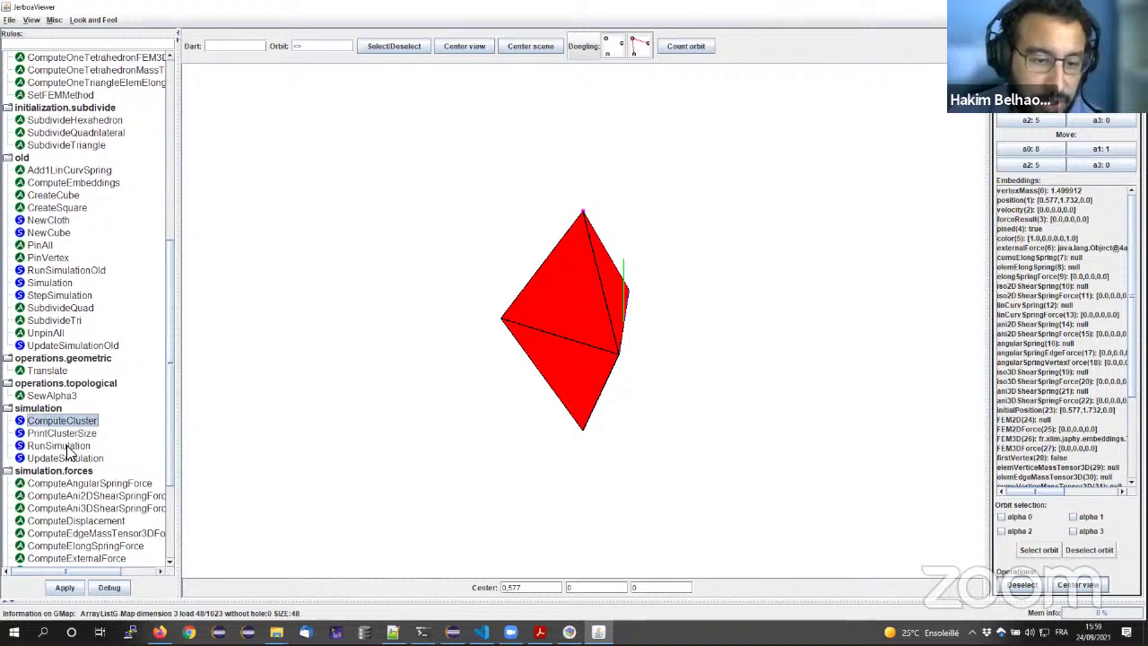
double_click(59, 445)
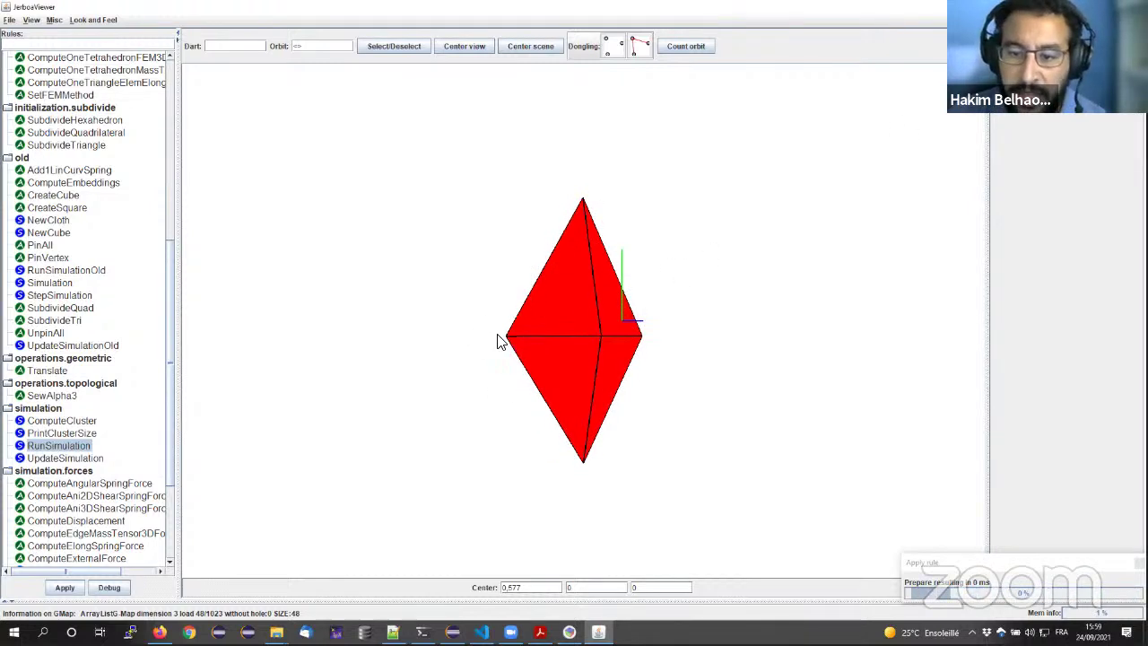
click(41, 259)
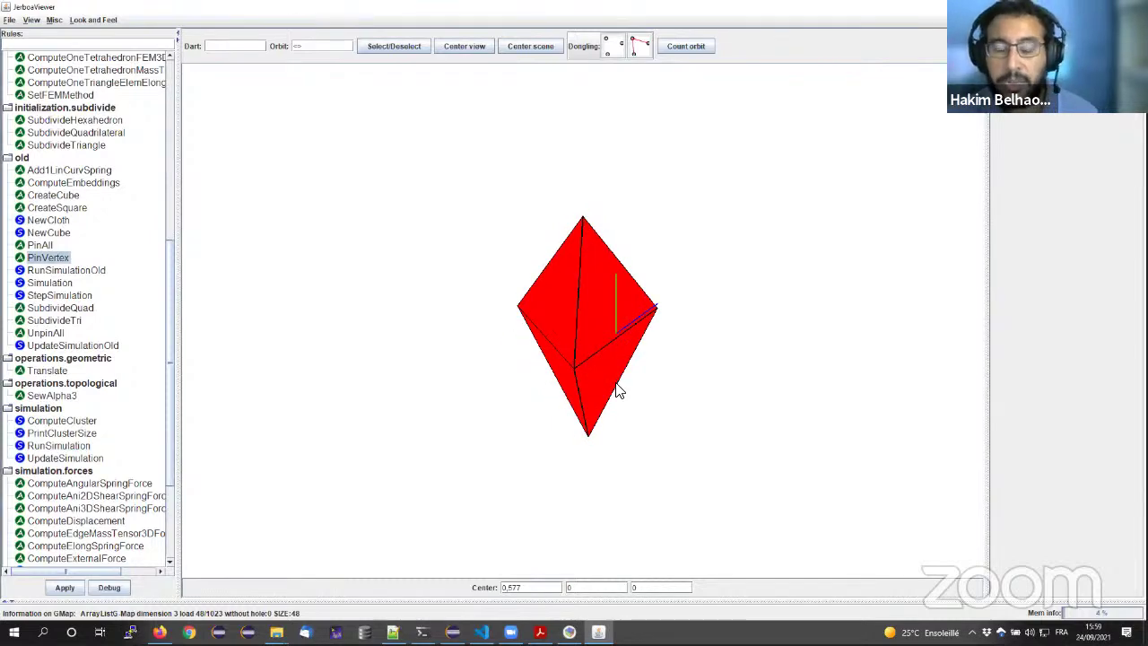
key(alt+F4)
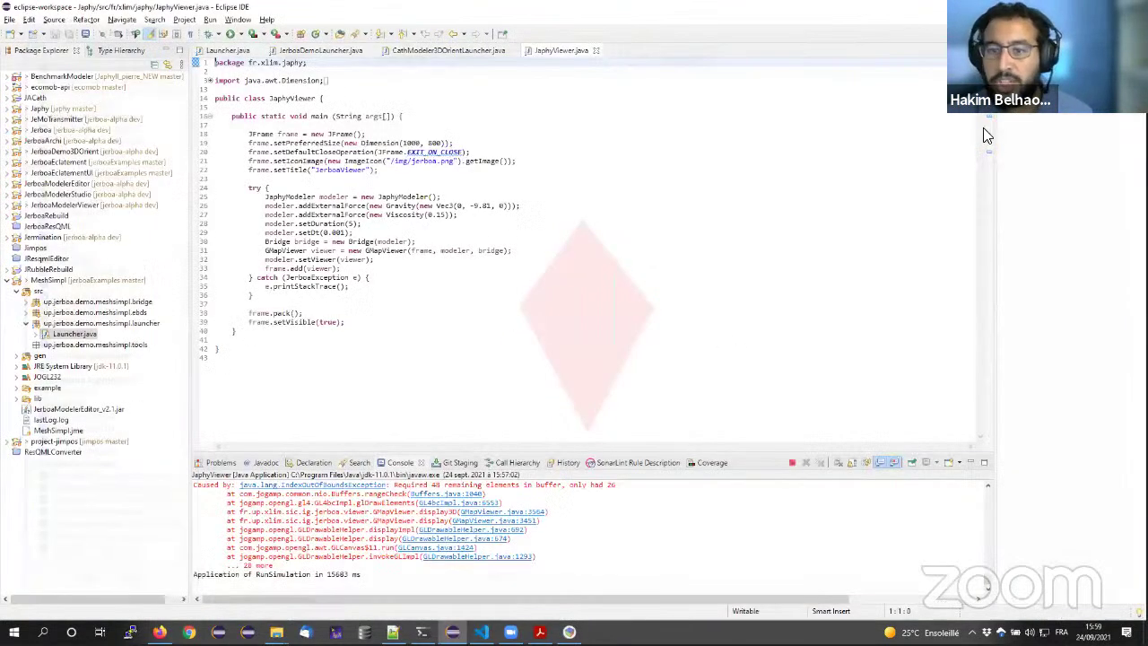
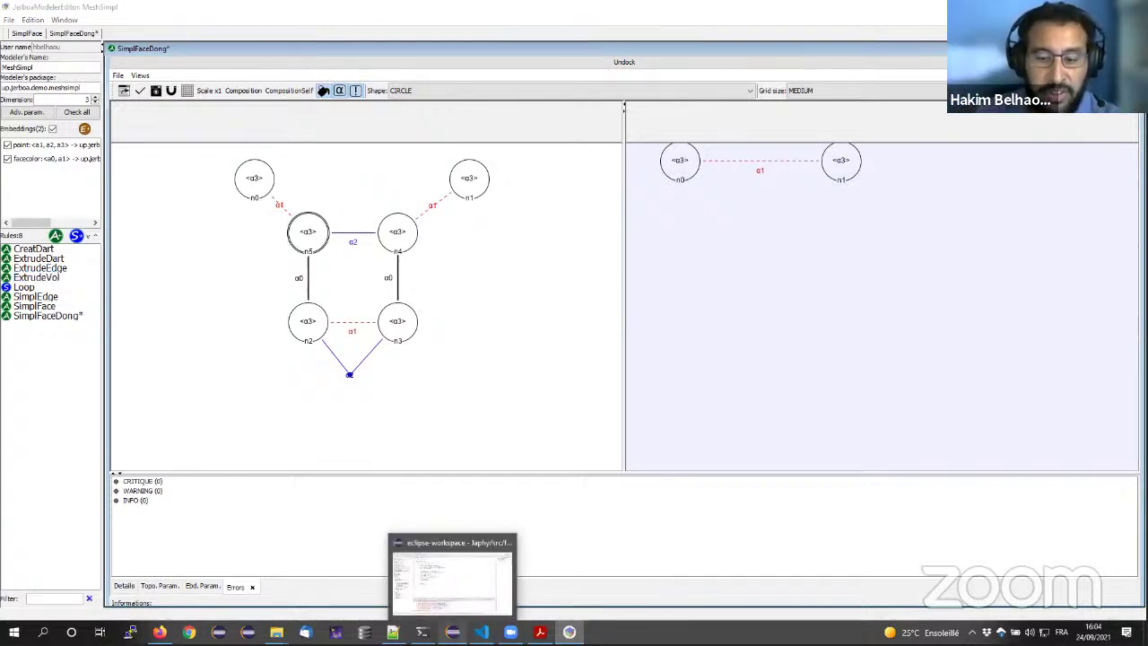
- Switch to Eclipse and launch the JerboaDemoLauncher and Launcher run configurations
click(452, 631)
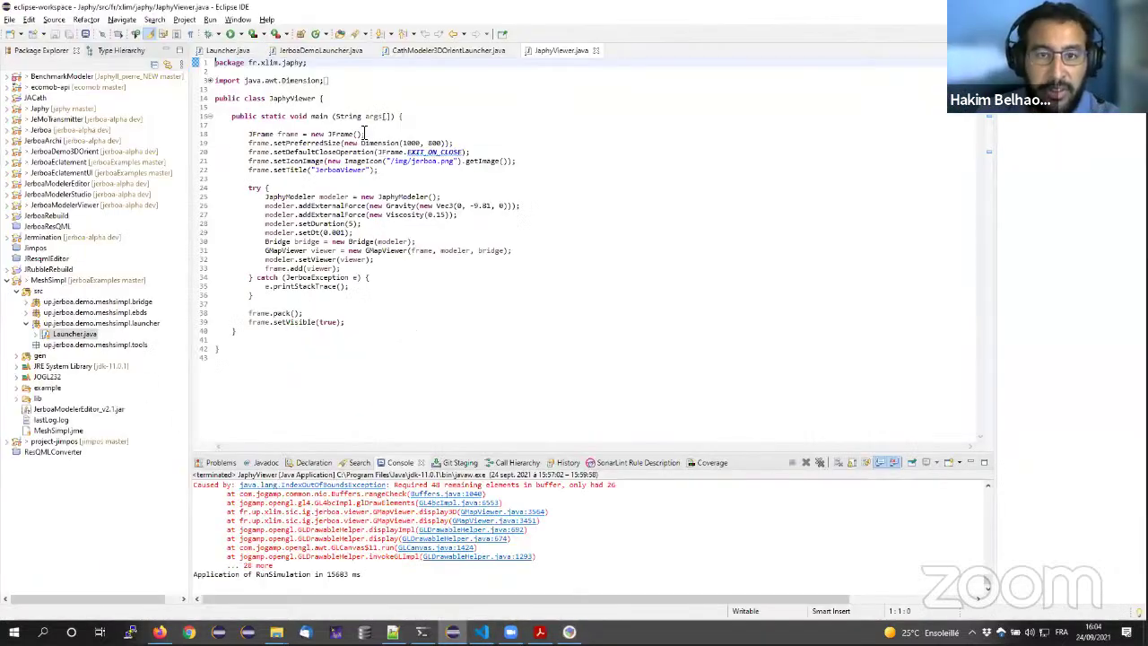
click(237, 34)
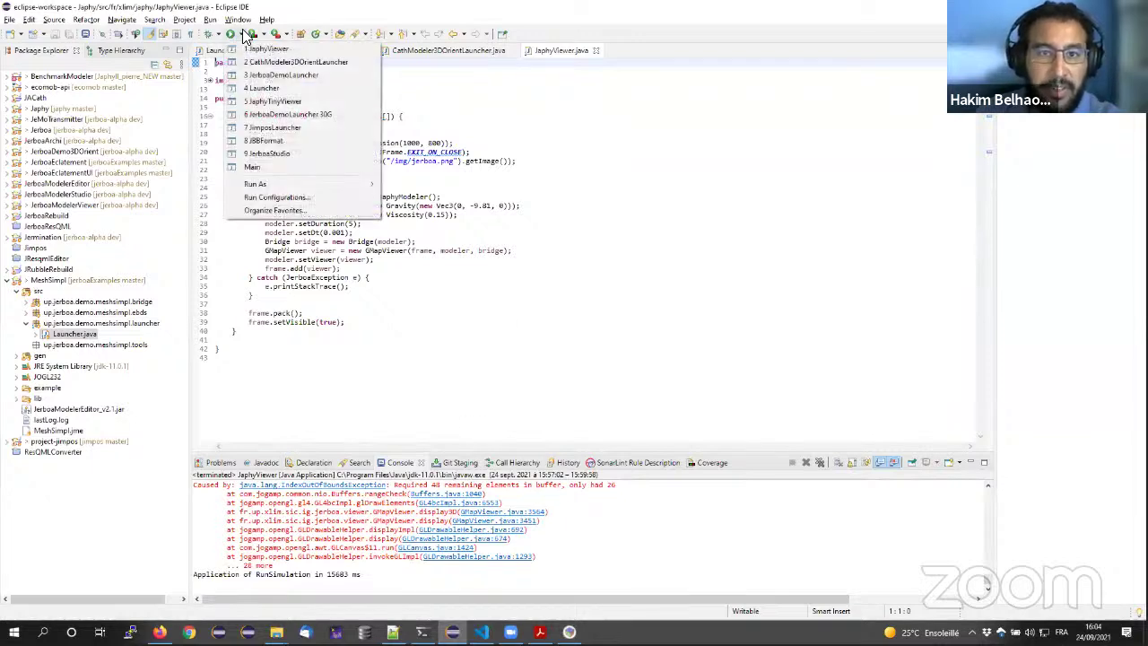
click(309, 76)
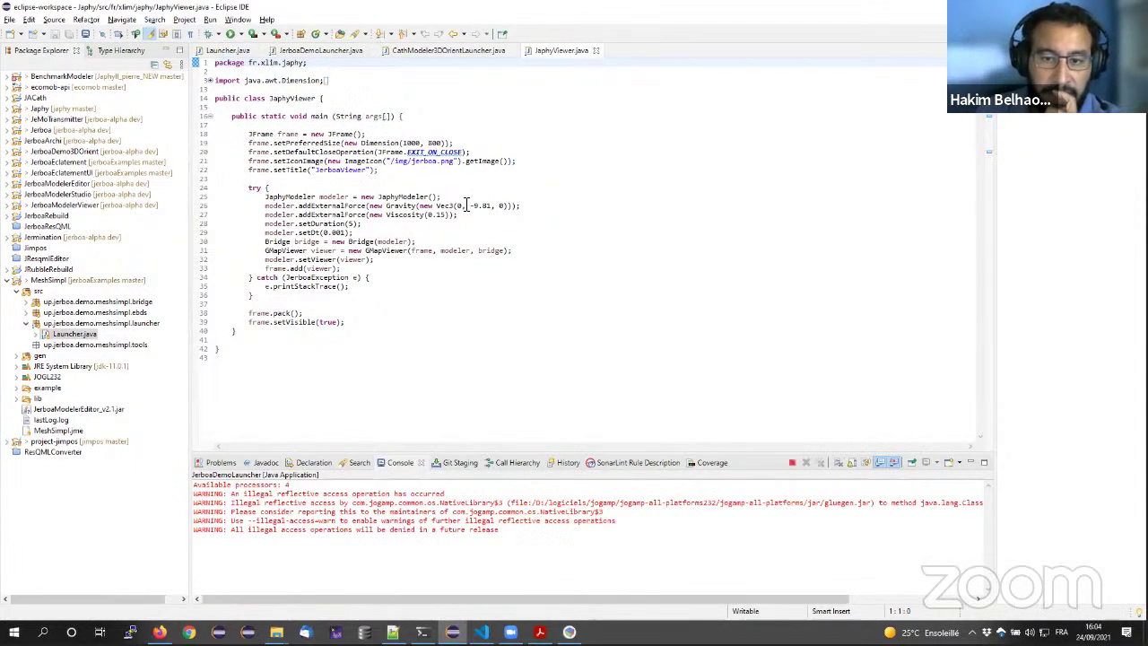
click(237, 33)
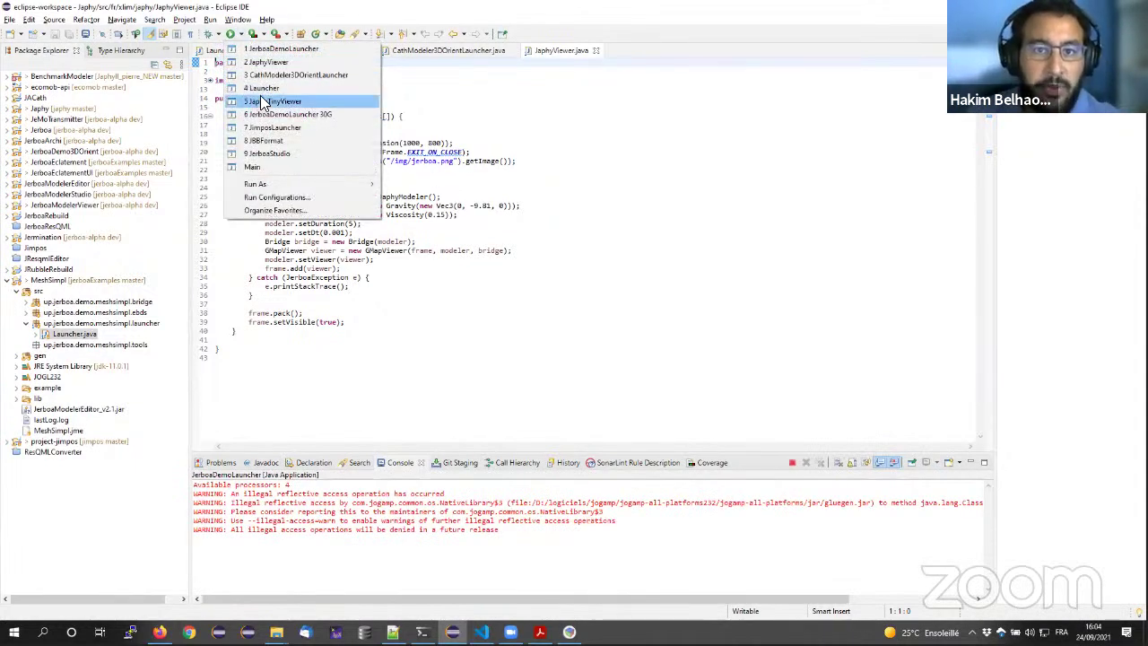
click(278, 88)
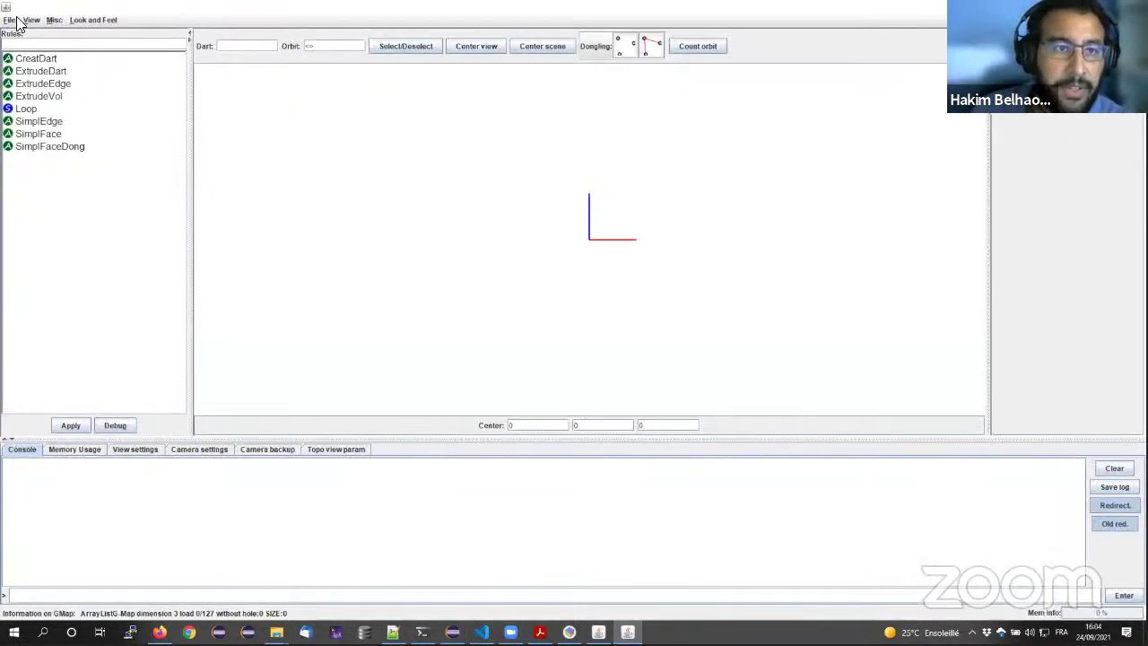
- Load RubiskCube2D_faceBLEU.jba from the example folder and center the scene on the grid
click(16, 21)
click(32, 56)
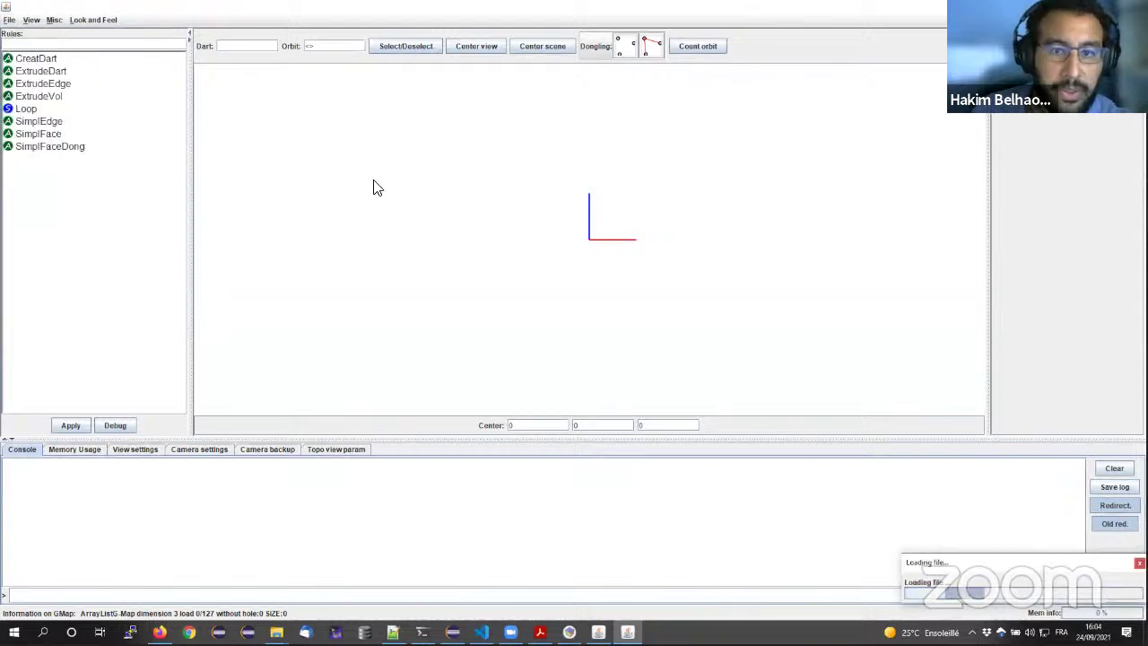
double_click(460, 273)
click(475, 297)
click(499, 311)
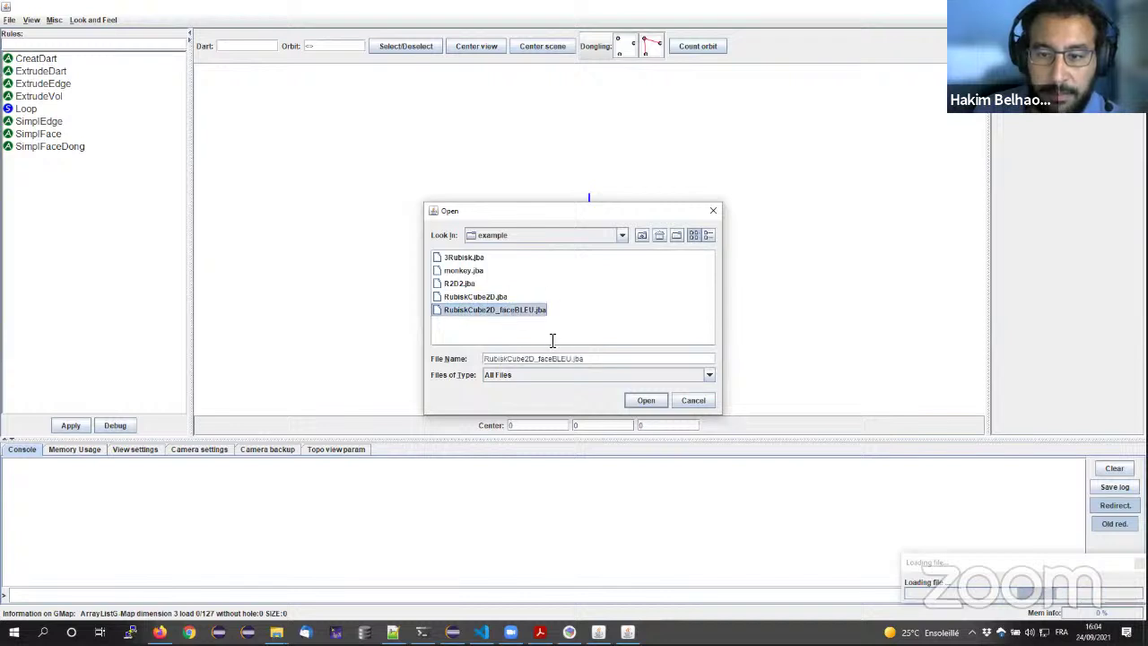
click(646, 401)
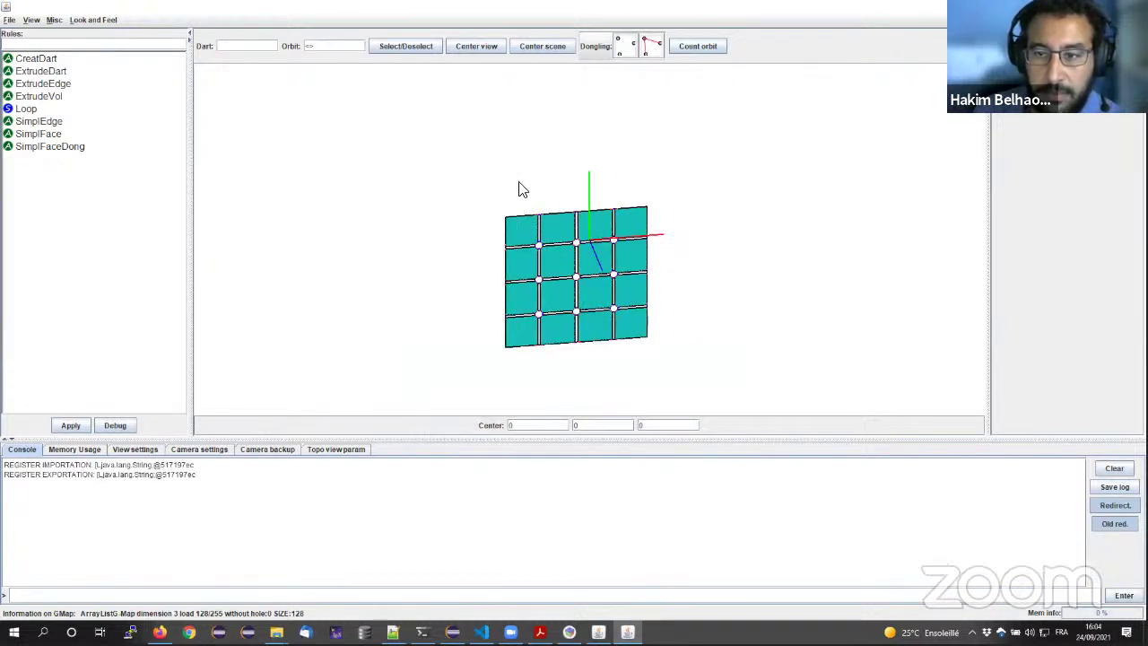
click(530, 46)
drag(607, 143, 634, 225)
scroll(634, 225, up, 5)
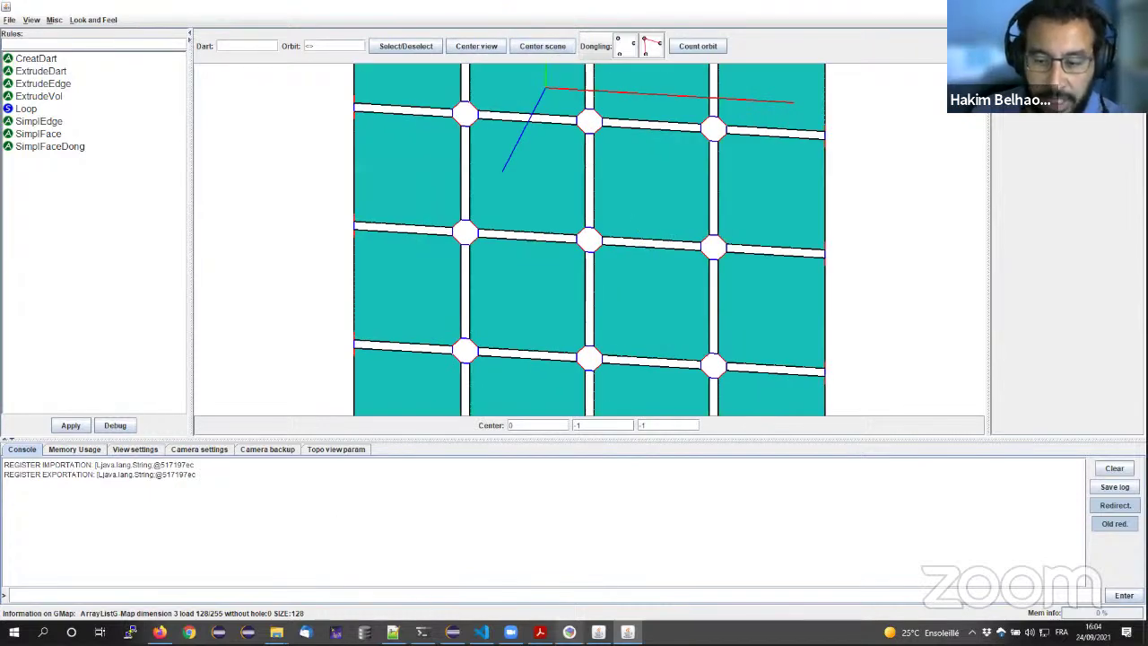
- Compare the SimplFaceDong rule graph in JerboaModelerEditor with the vertices of the loaded grid in the viewer
click(598, 632)
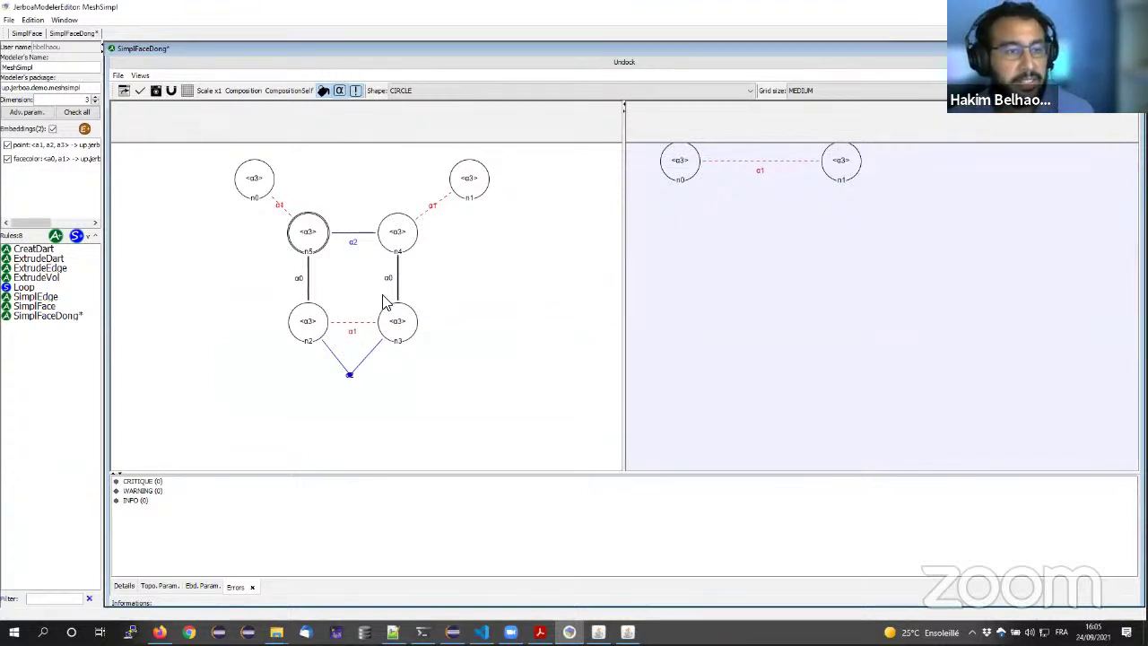
key(alt+Tab)
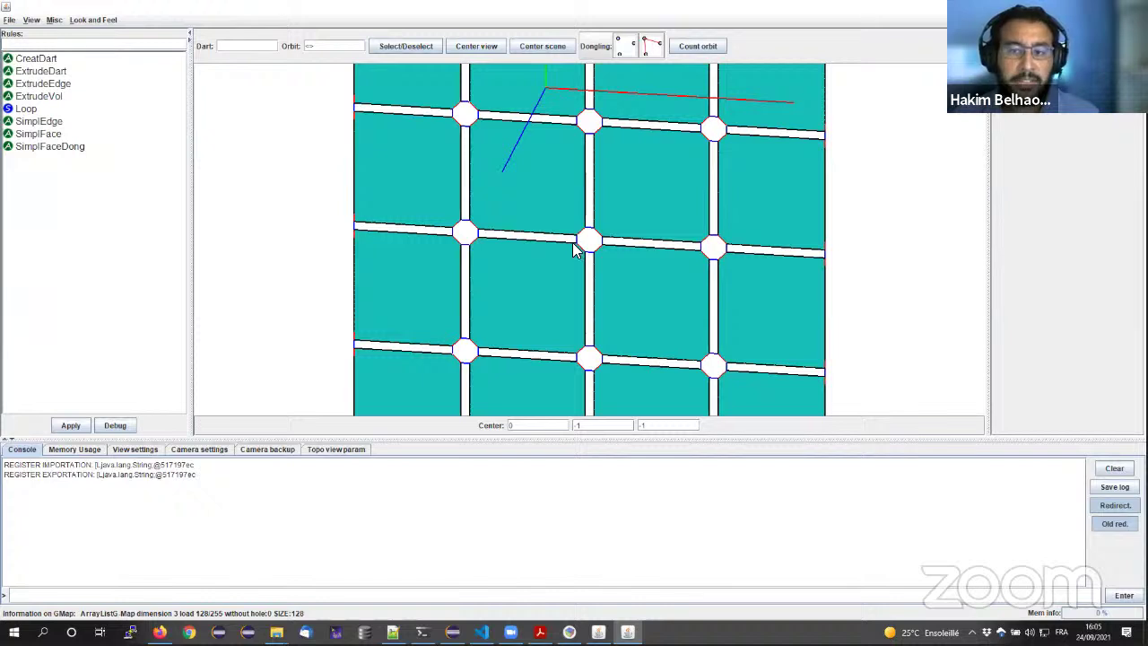
key(alt+Tab)
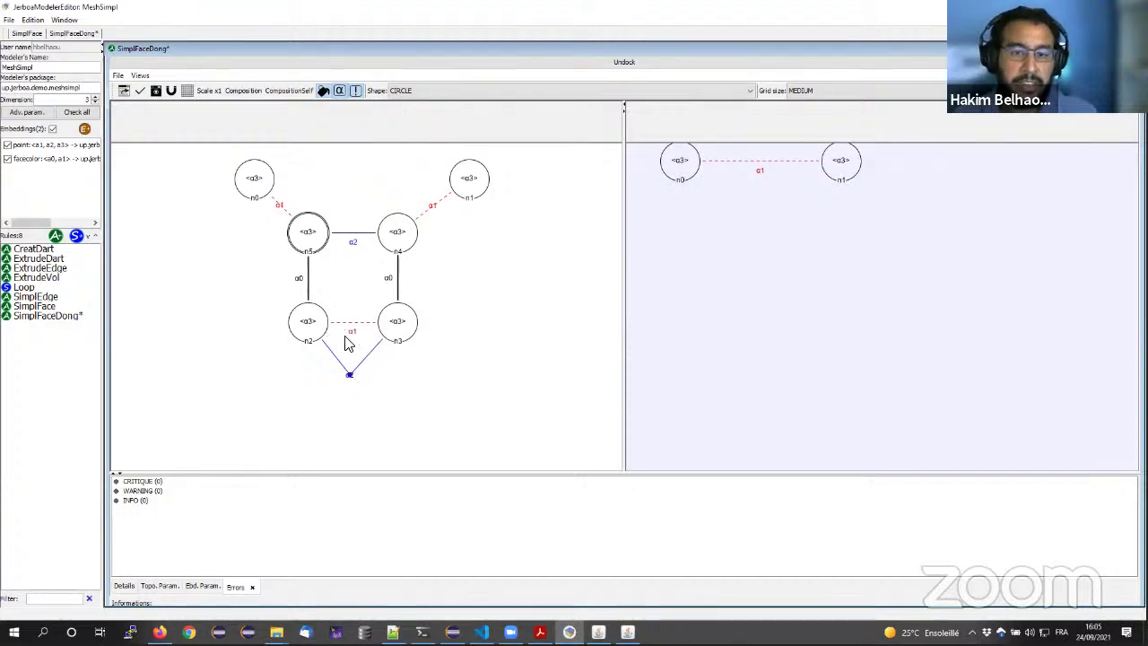
key(alt+Tab)
- Select the dart beside an inner vertex of the grid and set the dot size to 15
click(524, 211)
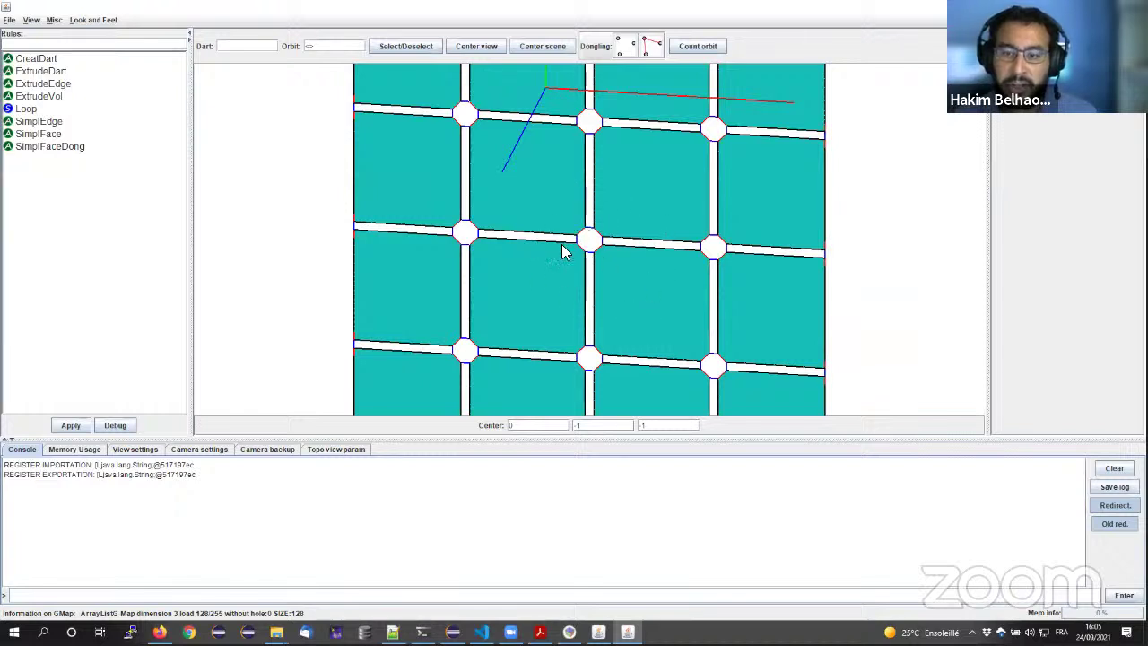
click(480, 242)
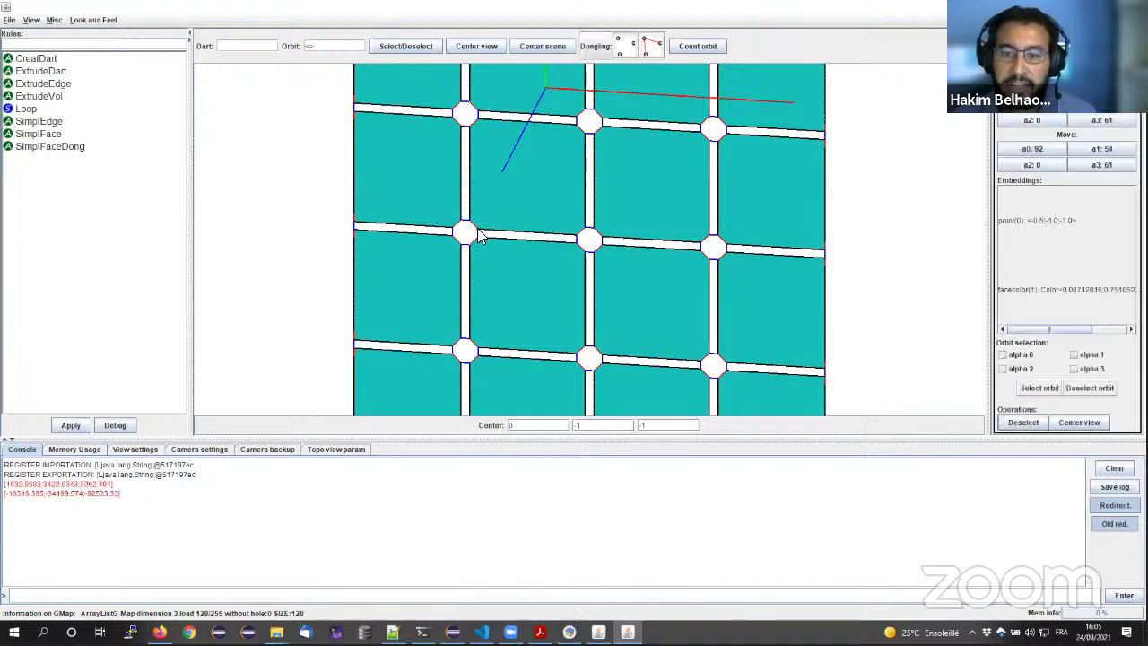
click(151, 450)
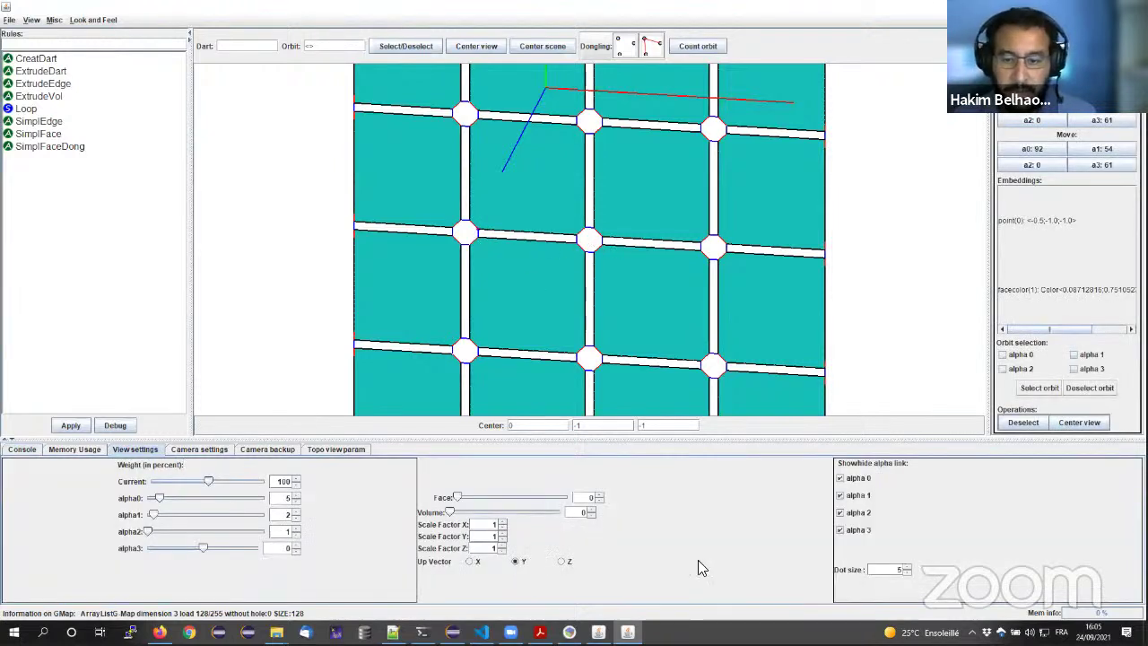
click(908, 567)
click(908, 567)
click(907, 567)
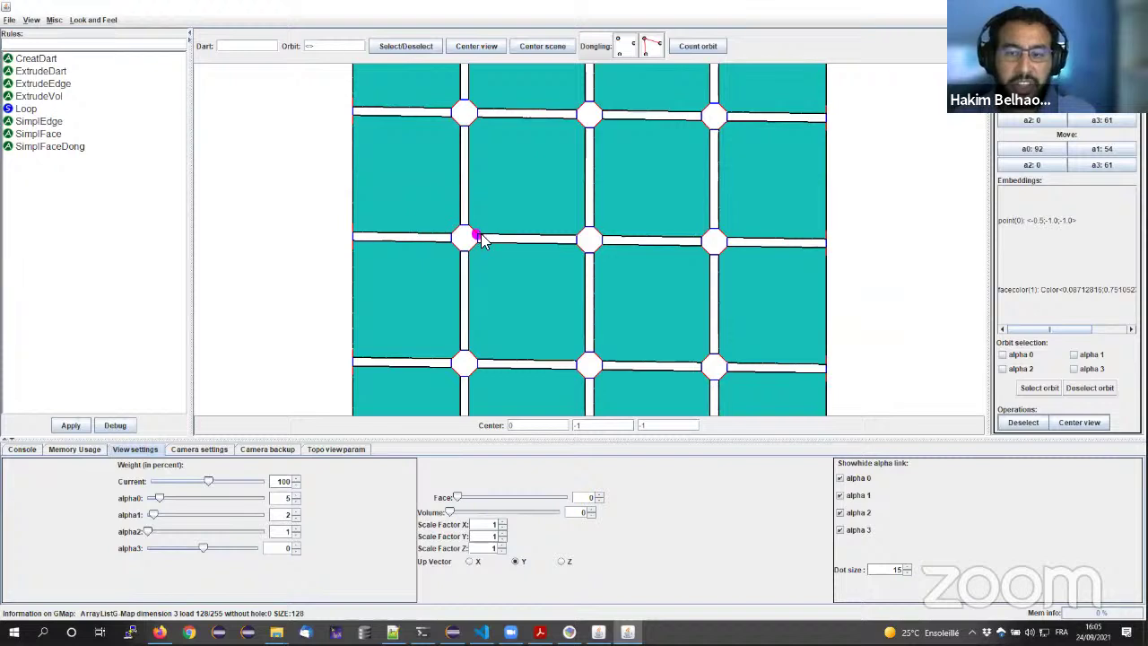
- Check hook node n5 of the SimplFaceDong rule in the editor and try to apply the rule to the selected dart
key(alt+Tab)
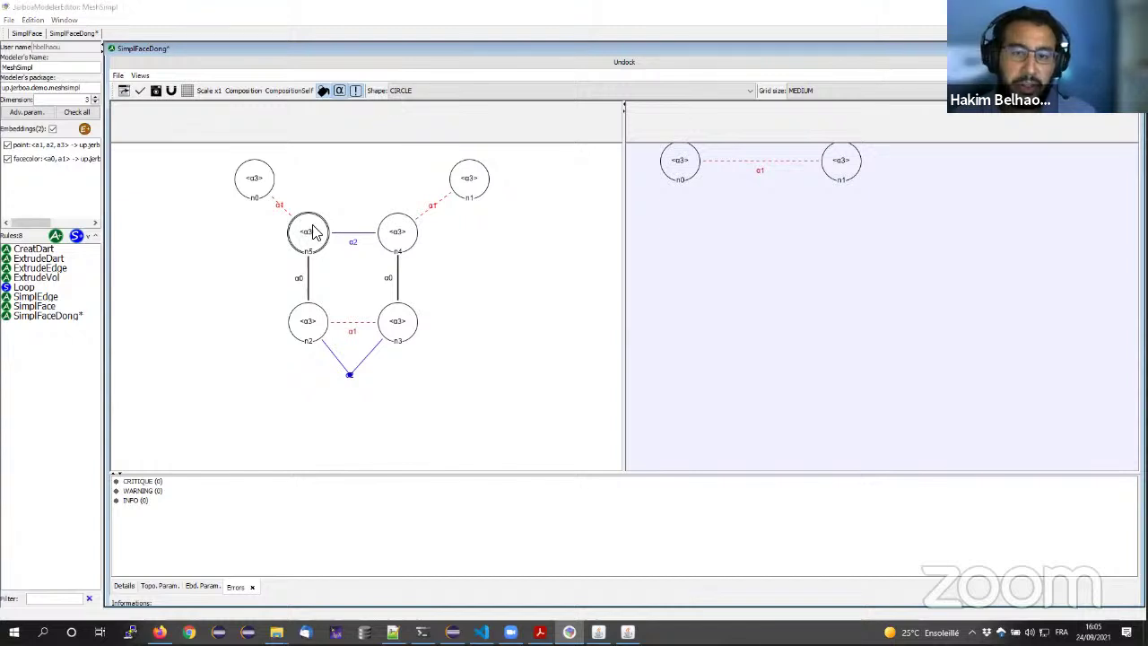
key(alt+Tab)
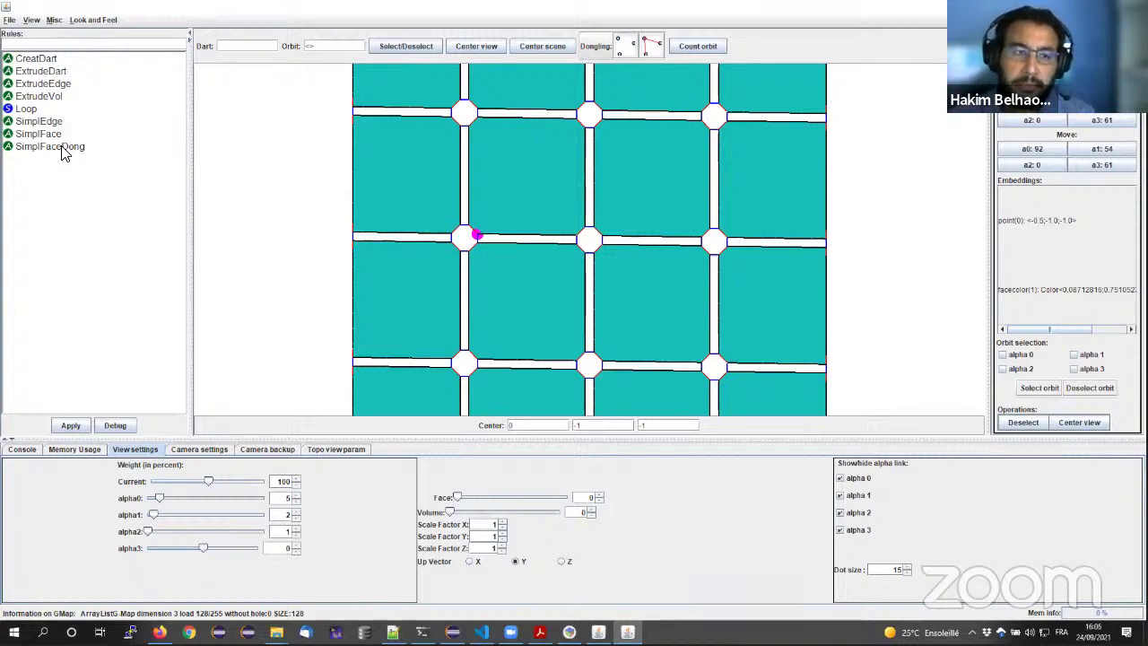
click(71, 425)
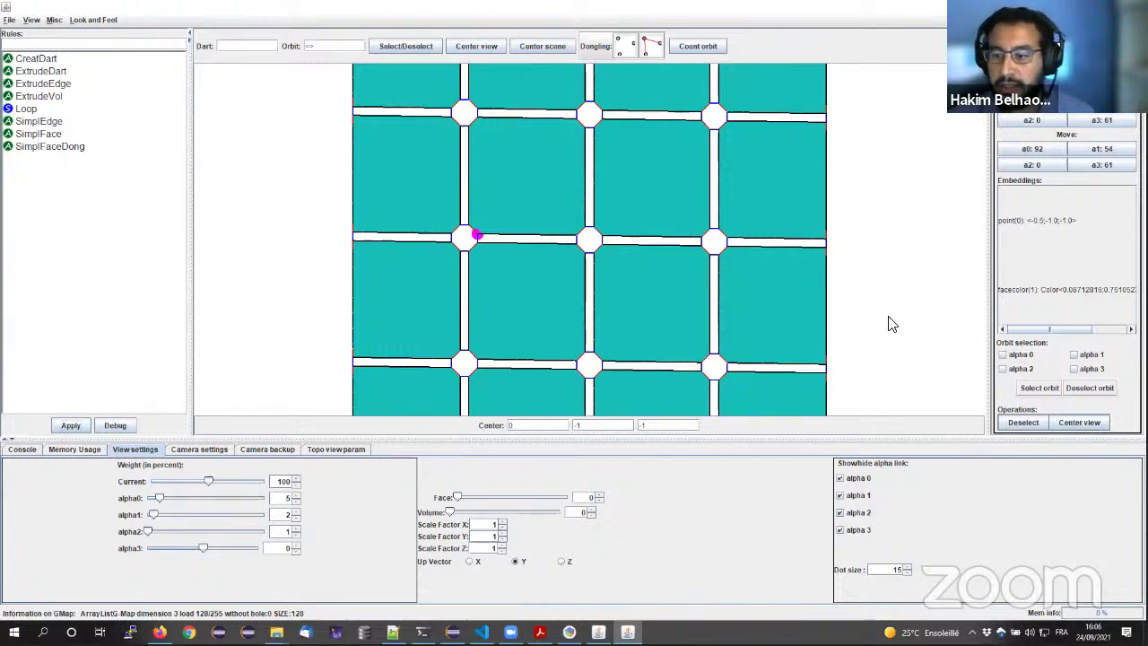
drag(890, 316, 882, 346)
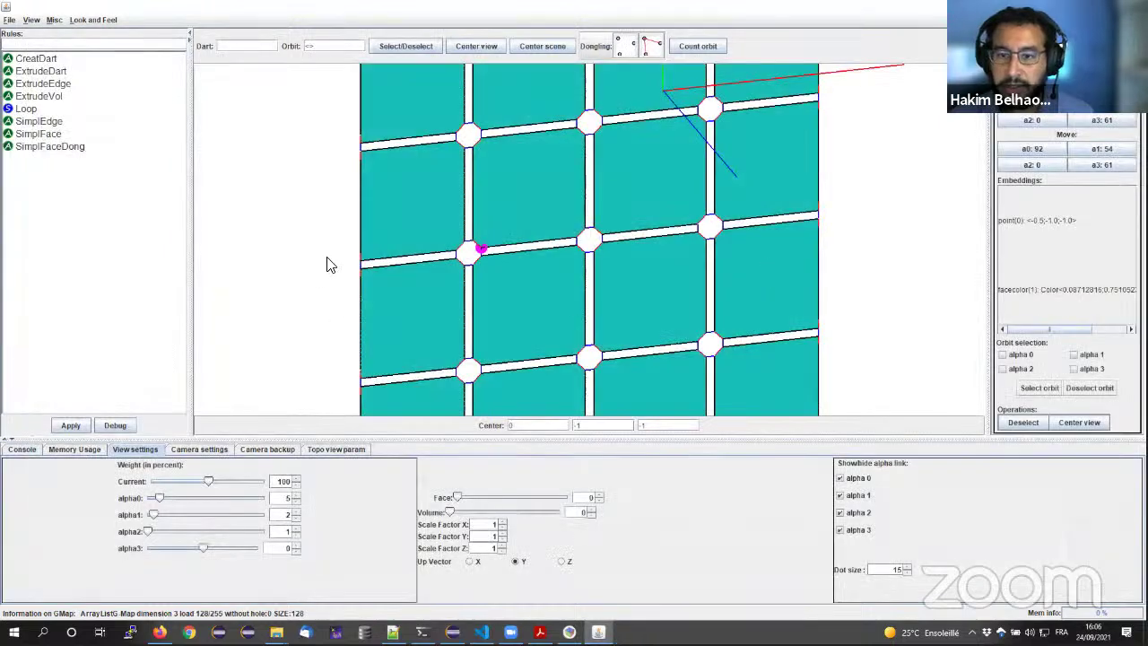
drag(327, 264, 313, 252)
double_click(41, 146)
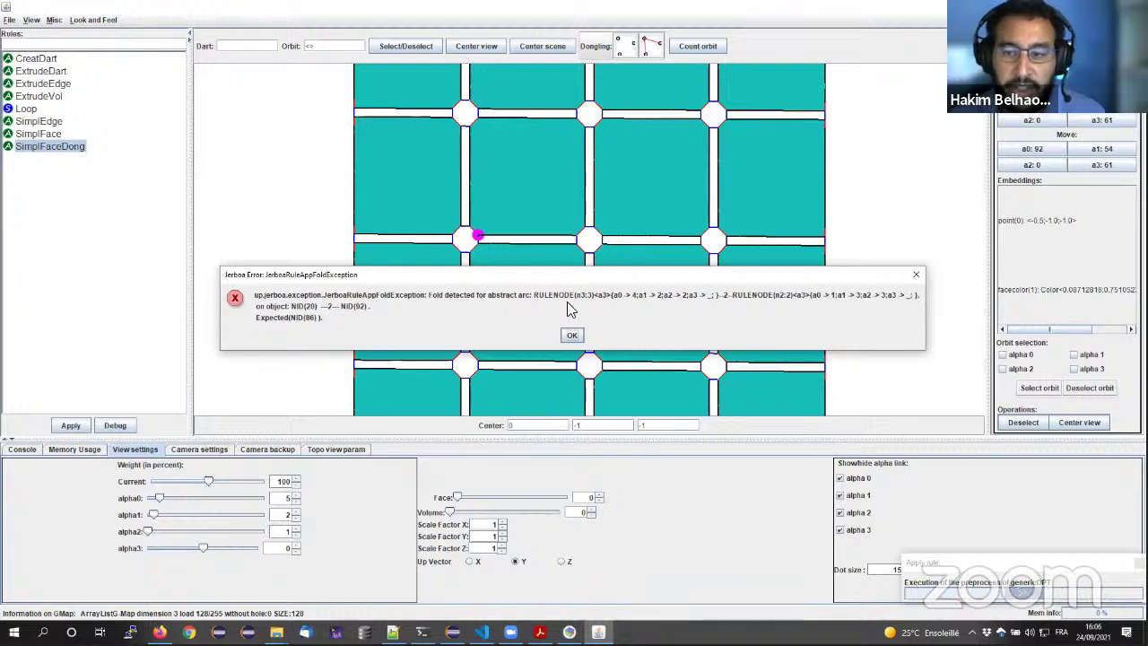
- Examine nodes n2 and n3 of SimplFaceDong in the editor against the viewer's rule error, and dismiss the error
key(alt+Tab)
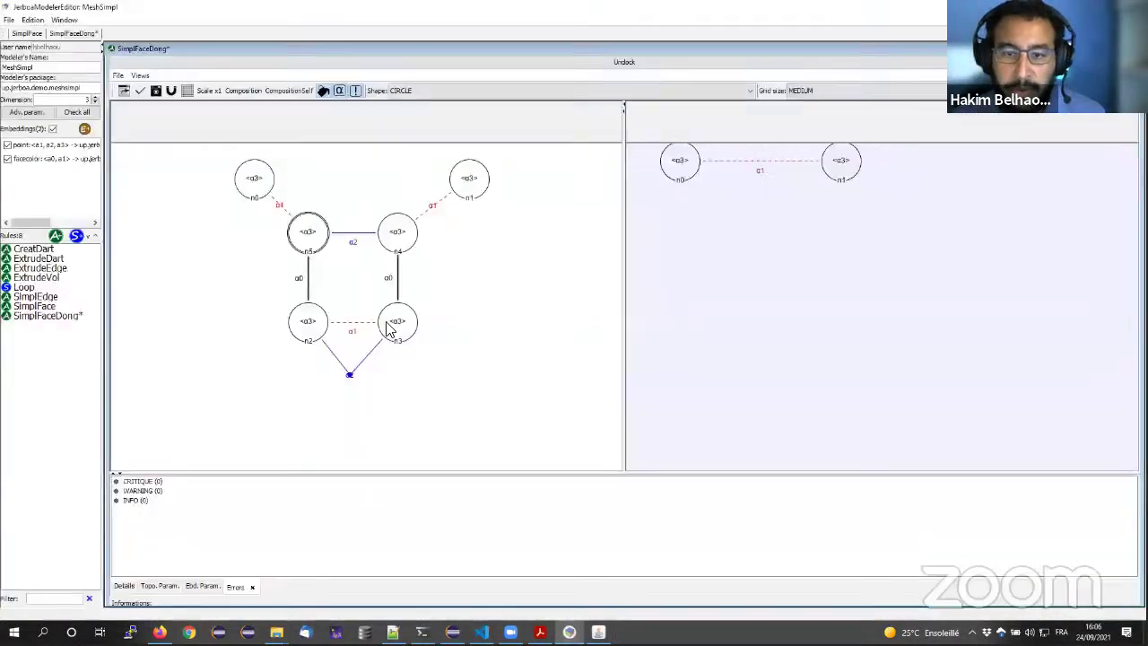
click(311, 342)
click(389, 333)
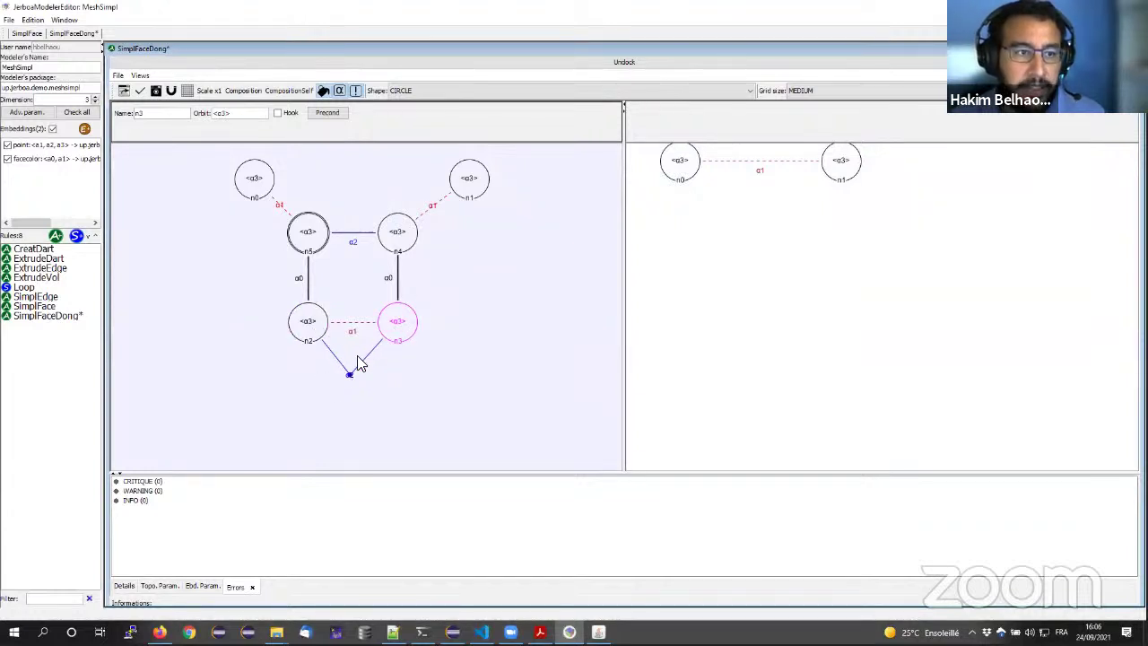
key(alt+Tab)
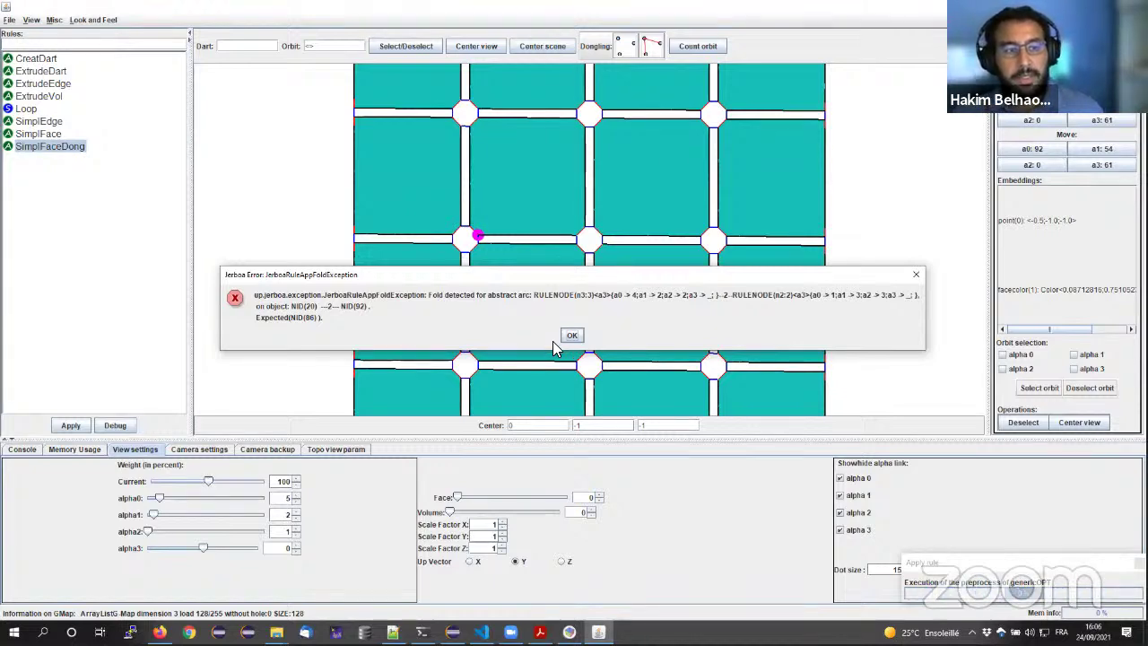
click(574, 338)
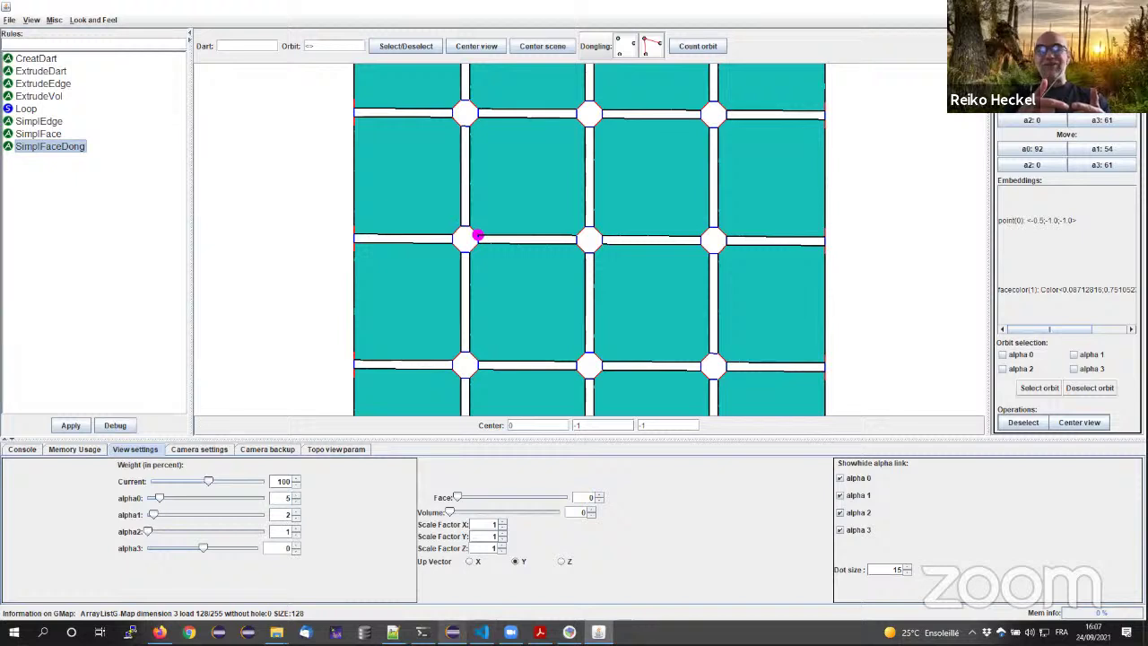
- Clear the viewer's console log and try the getEngine command in the console
mouse_move(452, 632)
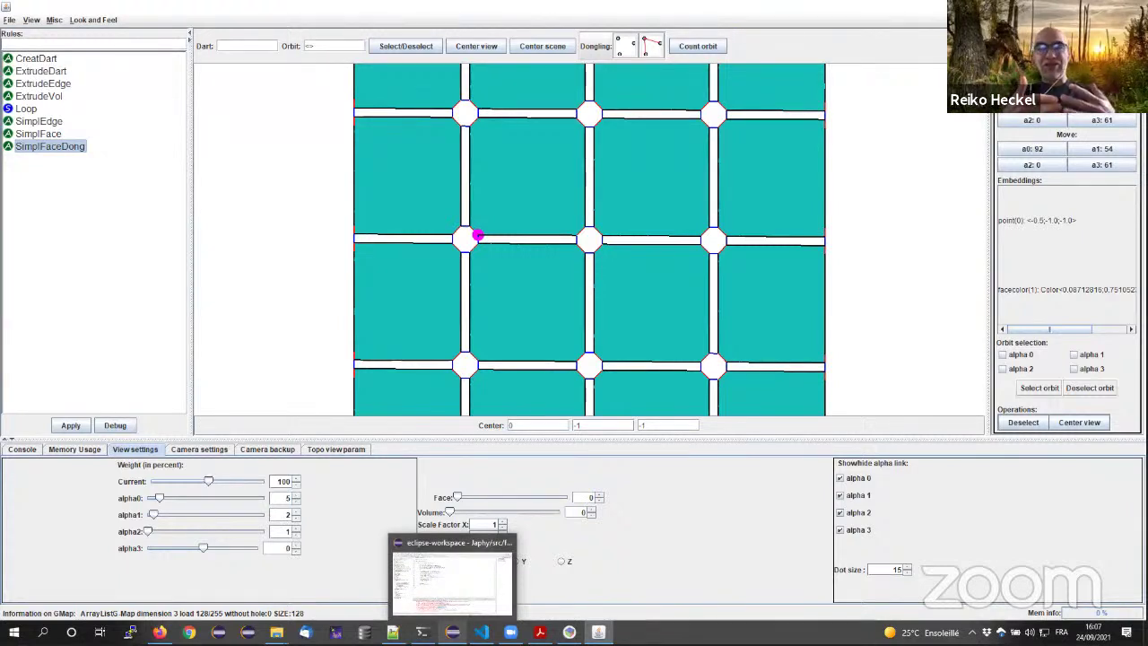
click(22, 449)
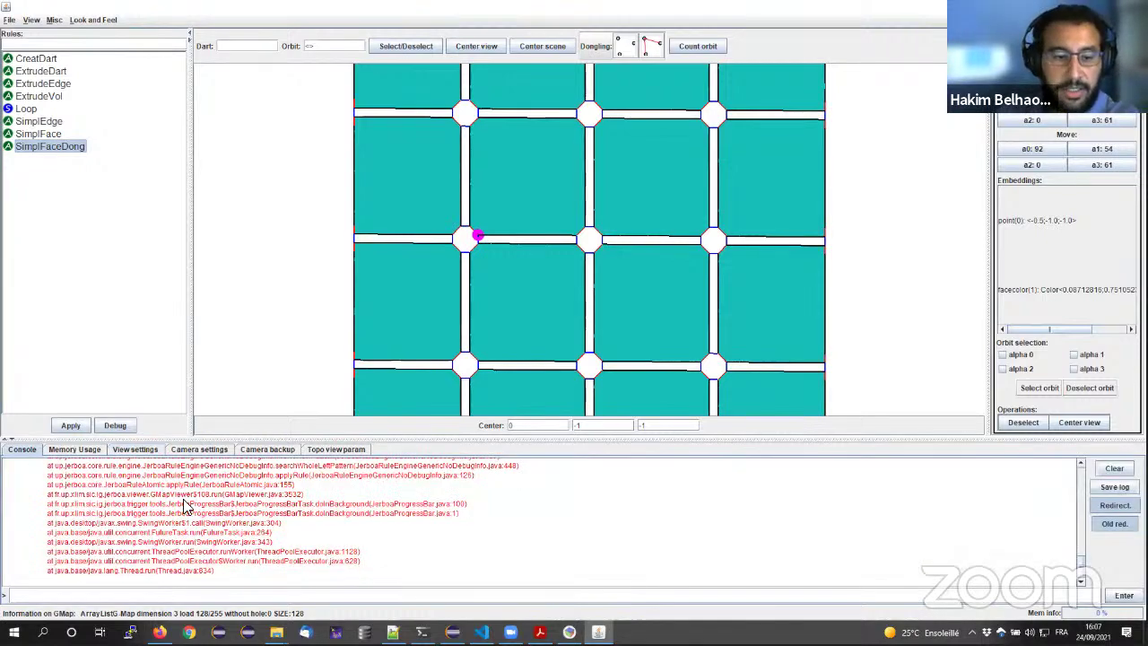
click(1114, 468)
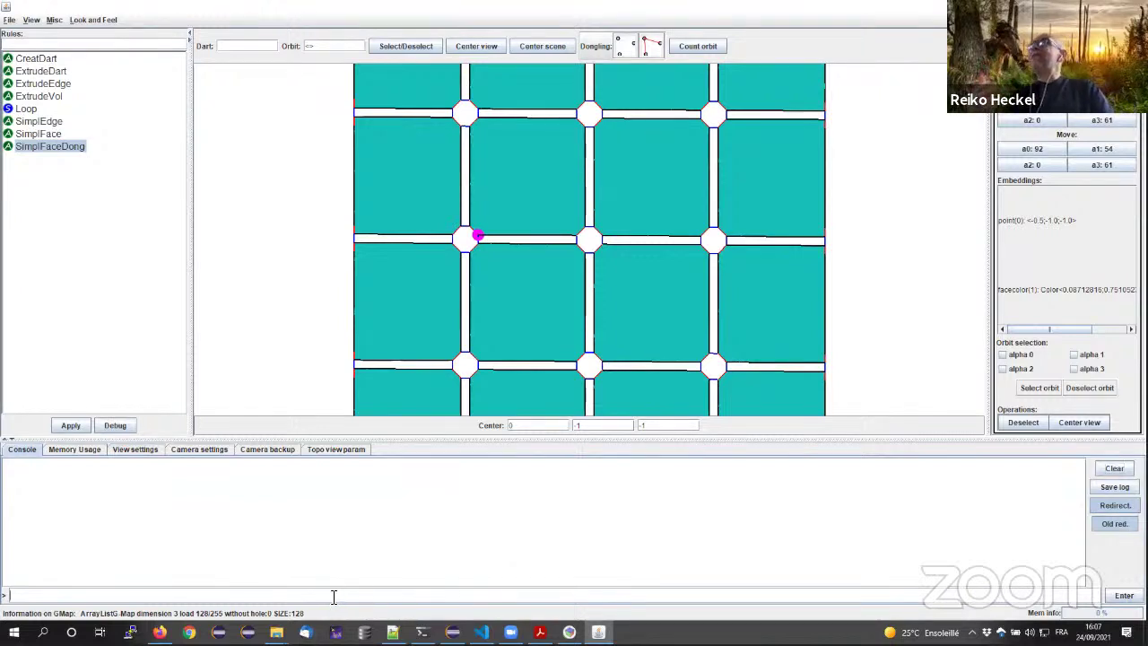
text(select)
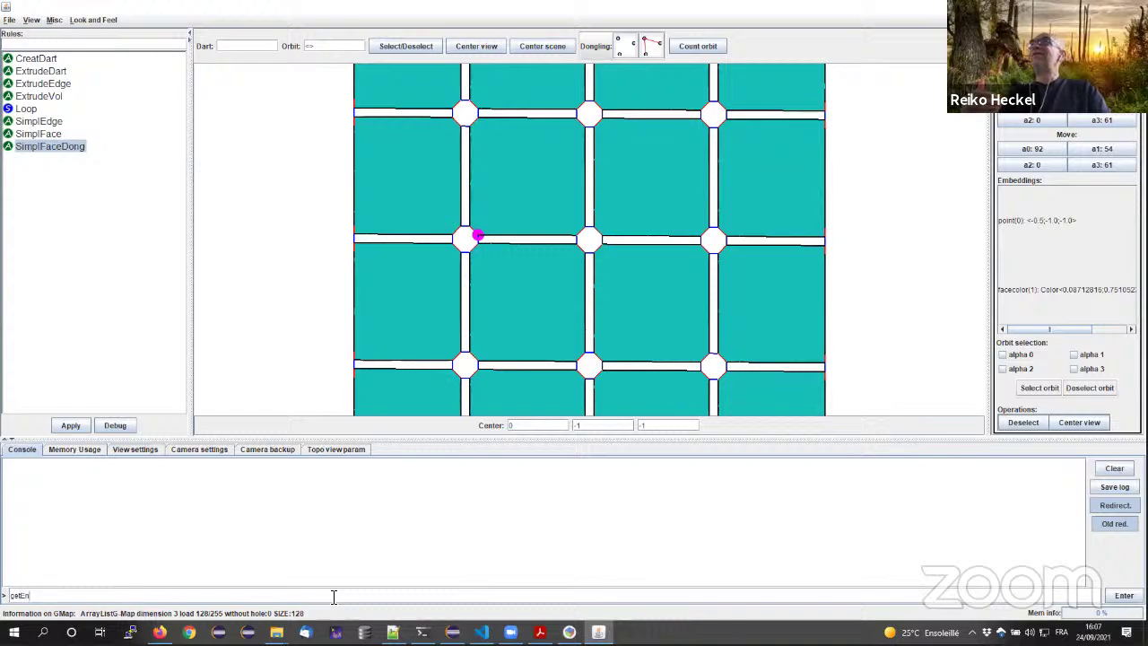
key(Return)
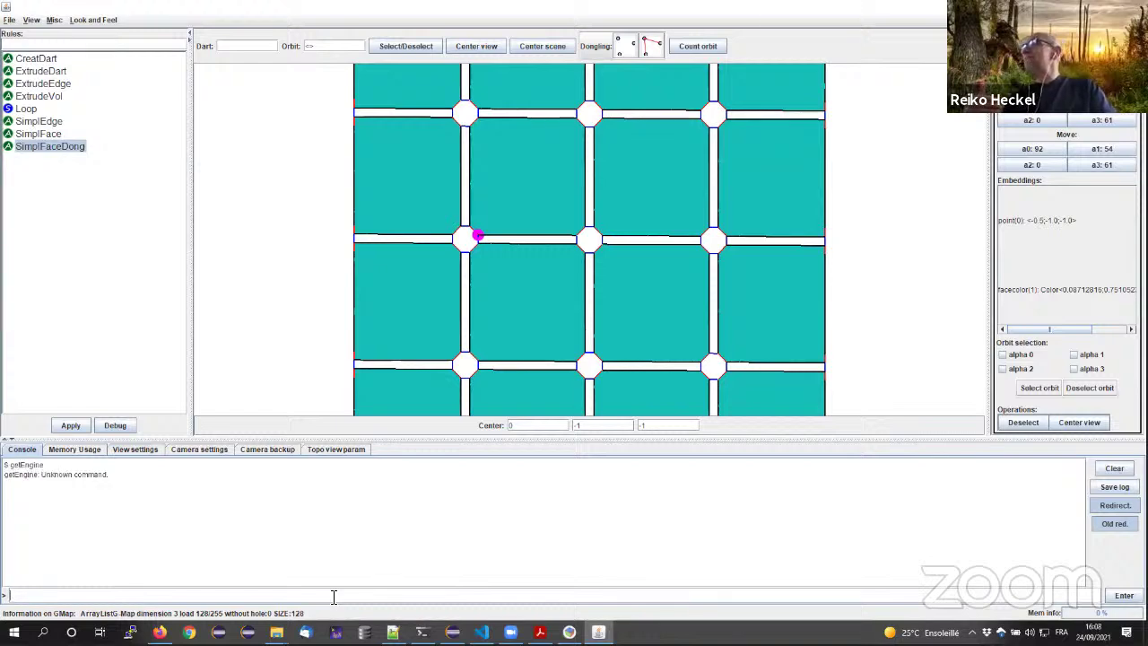
- Try another console command, scan through the logged stack trace, and clear the console
text(map)
key(Return)
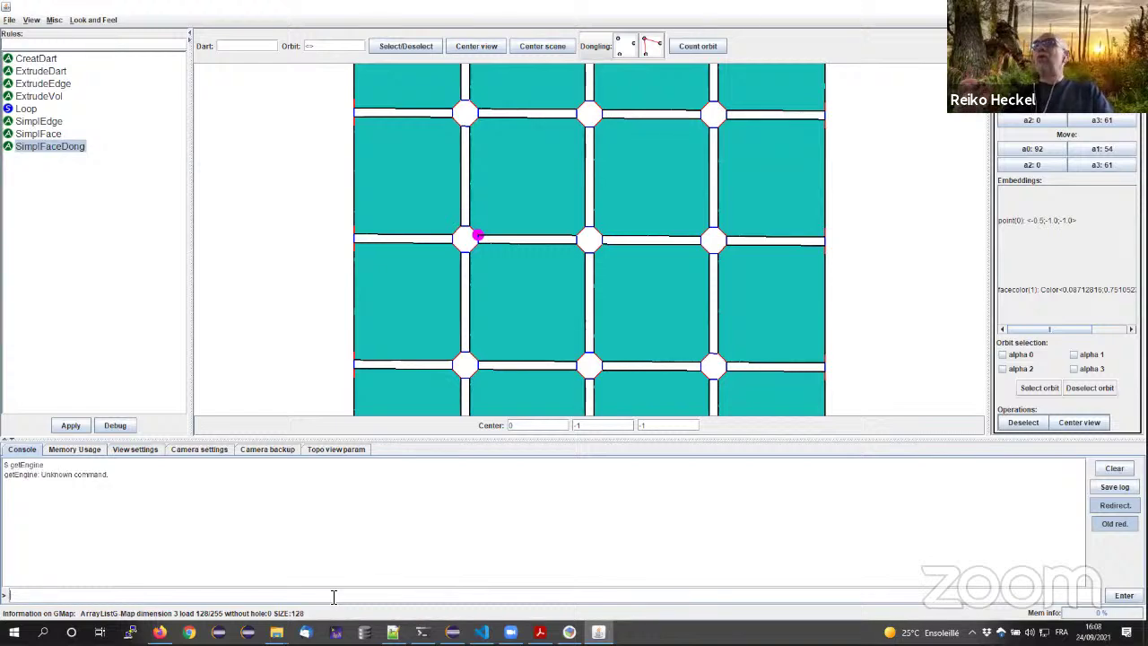
scroll(265, 544, up, 10)
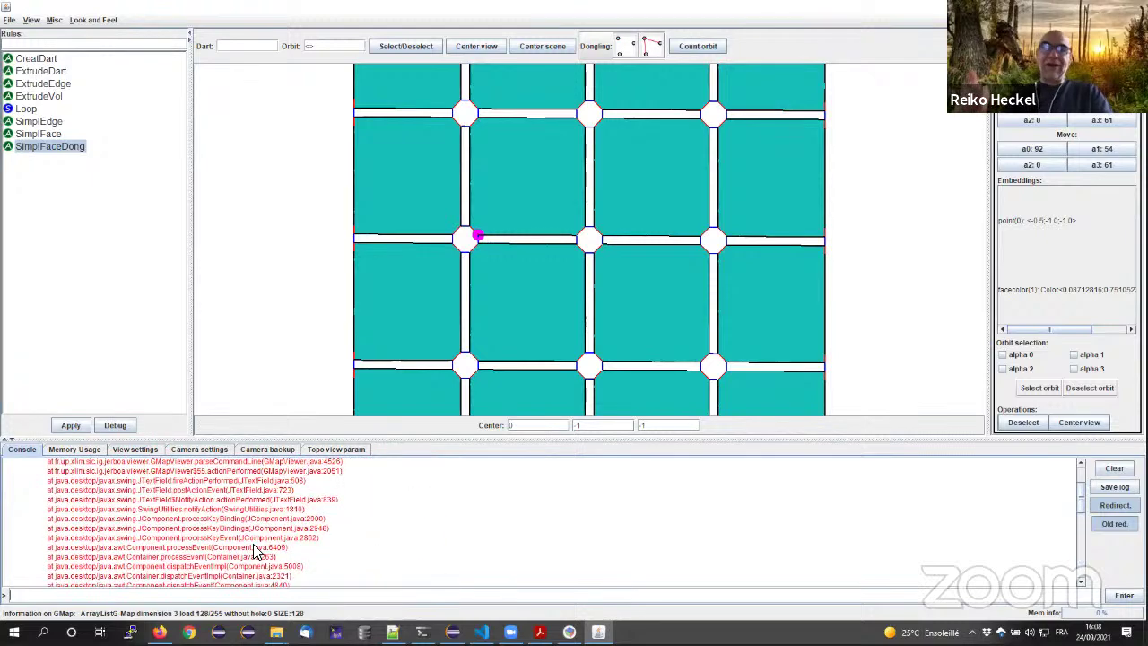
scroll(243, 543, down, 10)
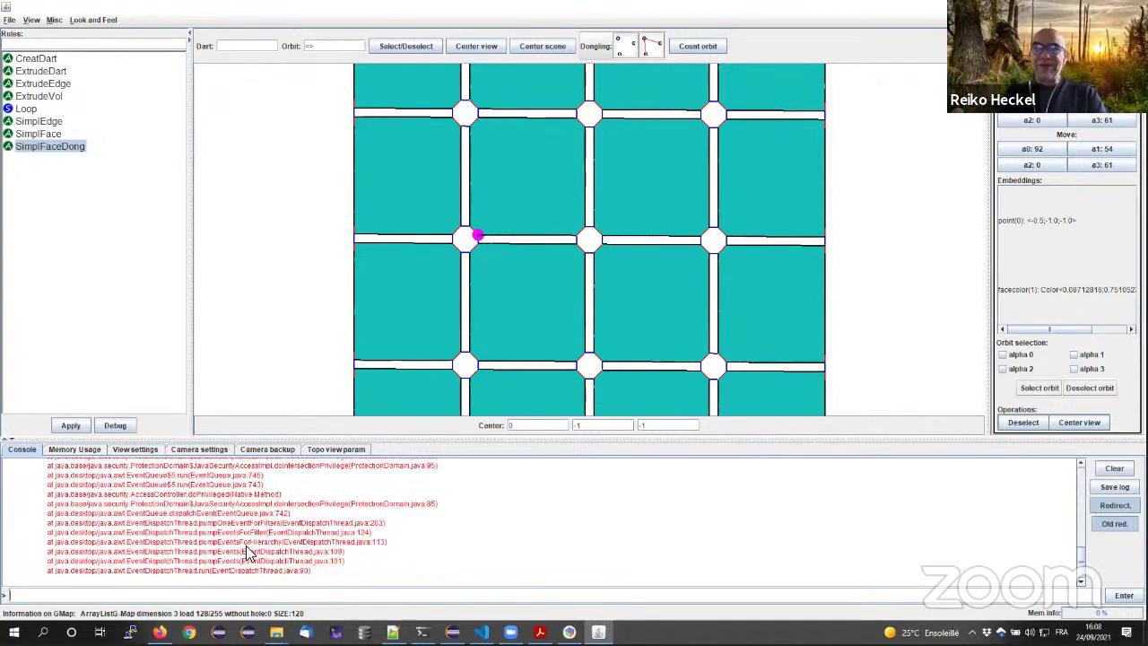
click(1113, 469)
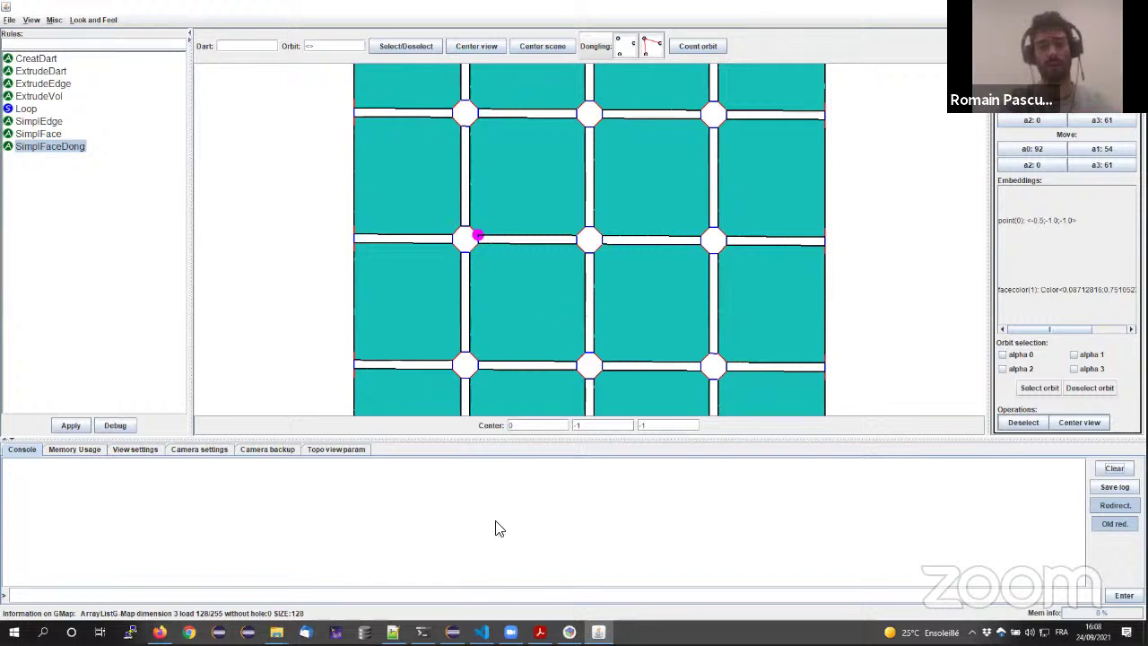
- Show the closing slide of the PDF presentation and return to the Jerboa viewer
mouse_move(453, 632)
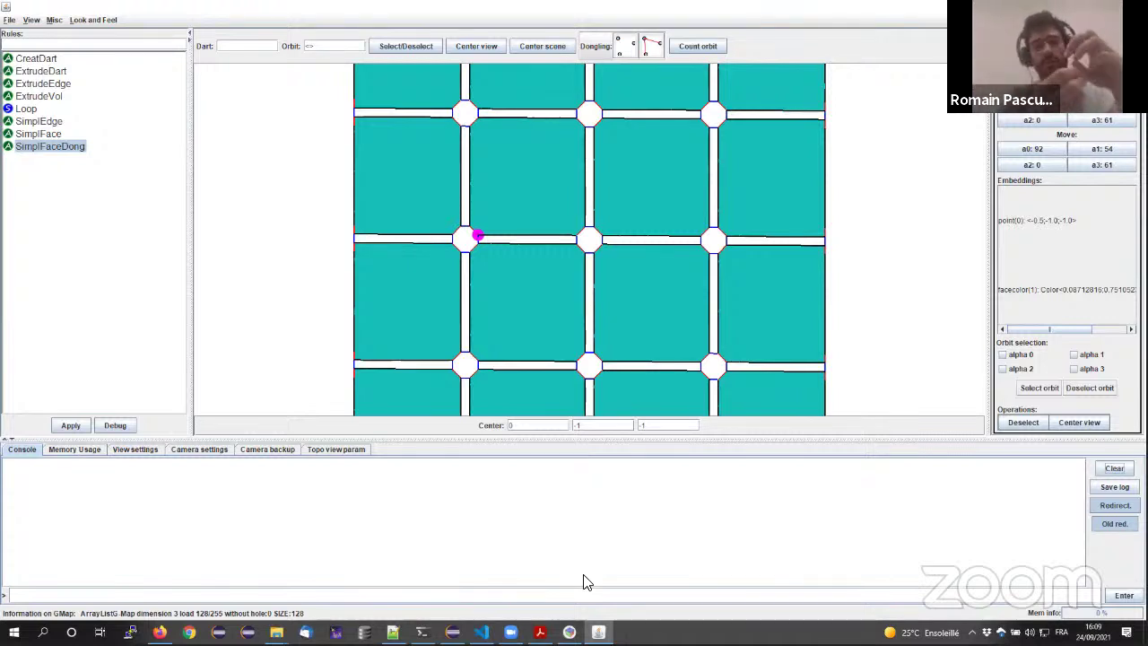
mouse_move(542, 631)
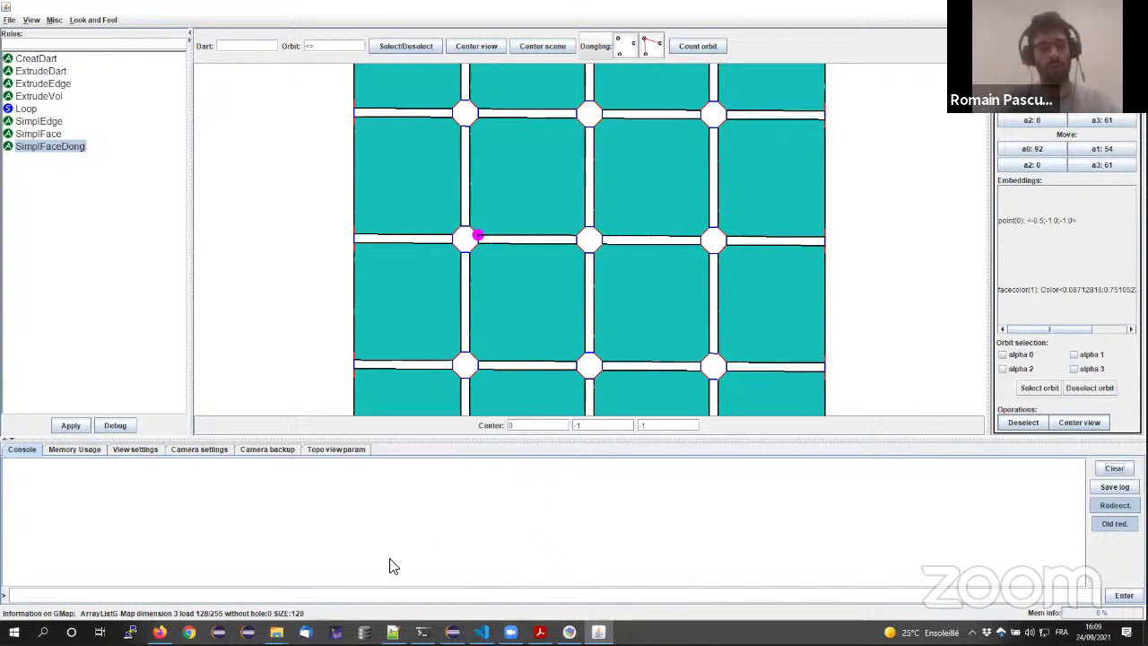
mouse_move(276, 632)
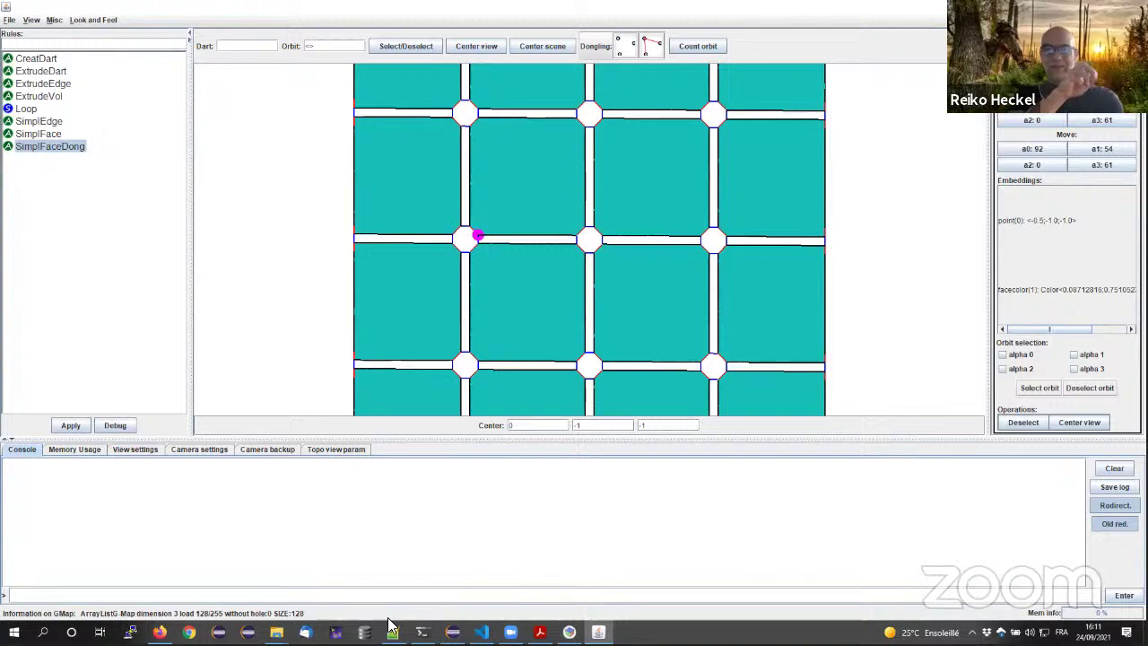
click(540, 632)
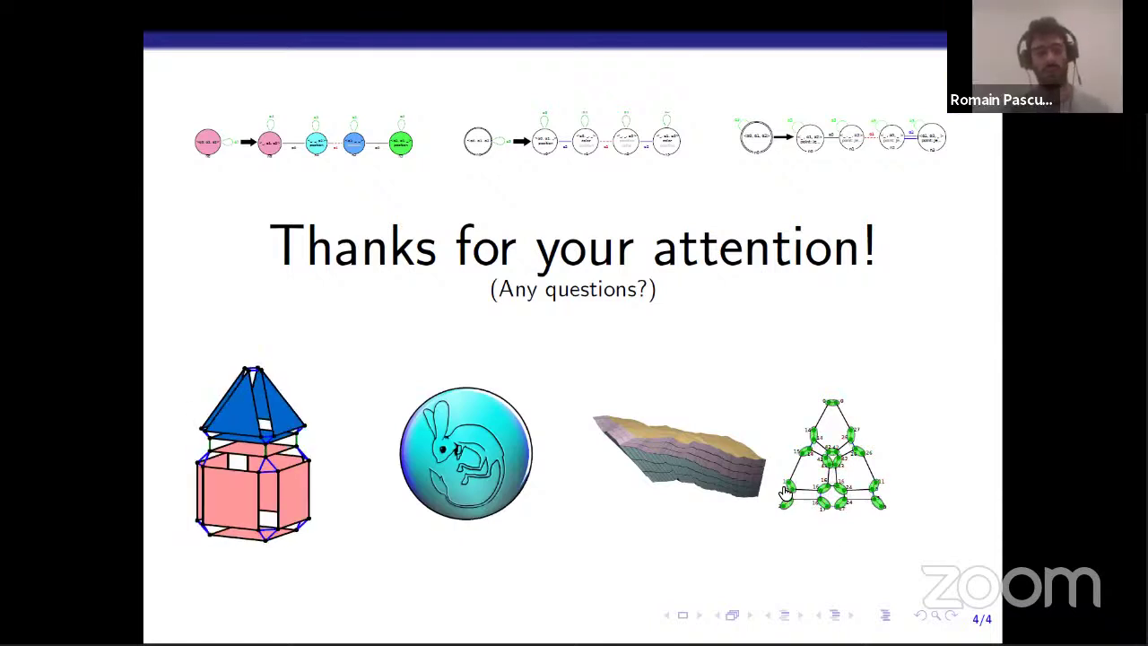
key(alt+Tab)
key(Tab)
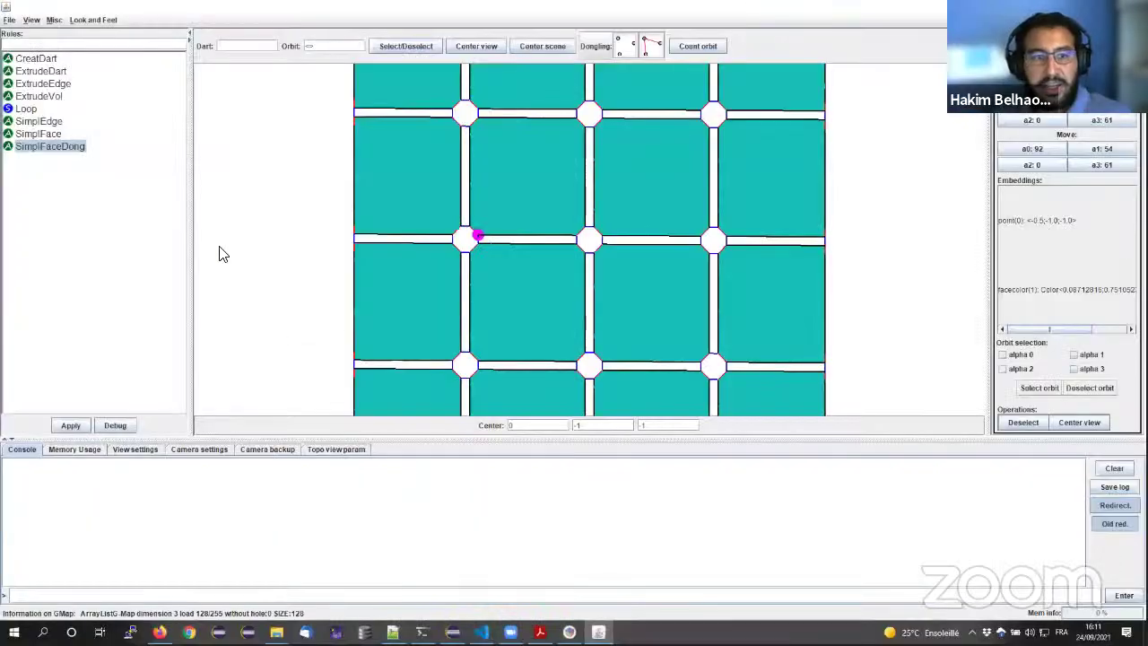
- Apply the Loop rule to the grid and examine the SimplFaceDong call in its script in JerboaModelerEditor
double_click(27, 109)
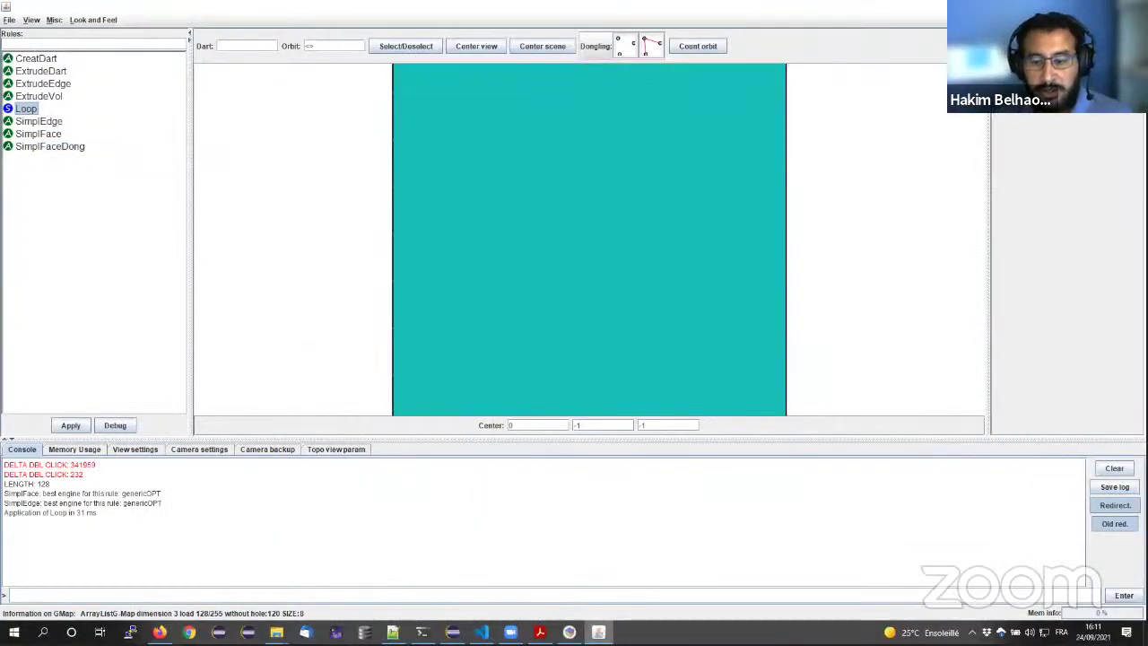
key(alt+Tab)
click(27, 286)
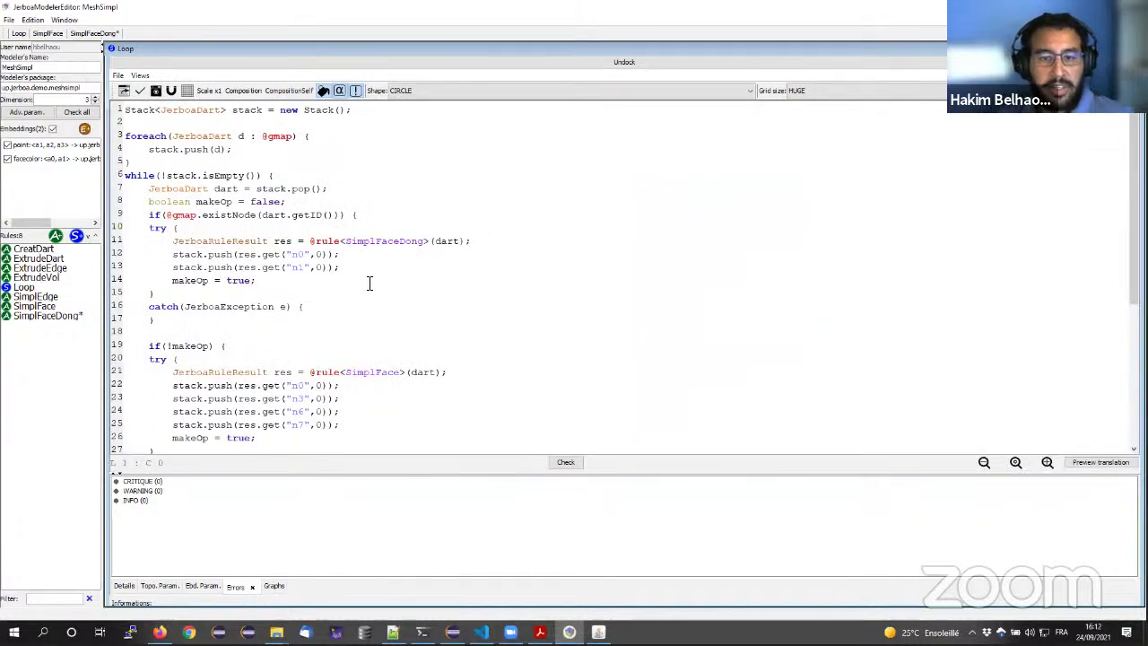
click(16, 288)
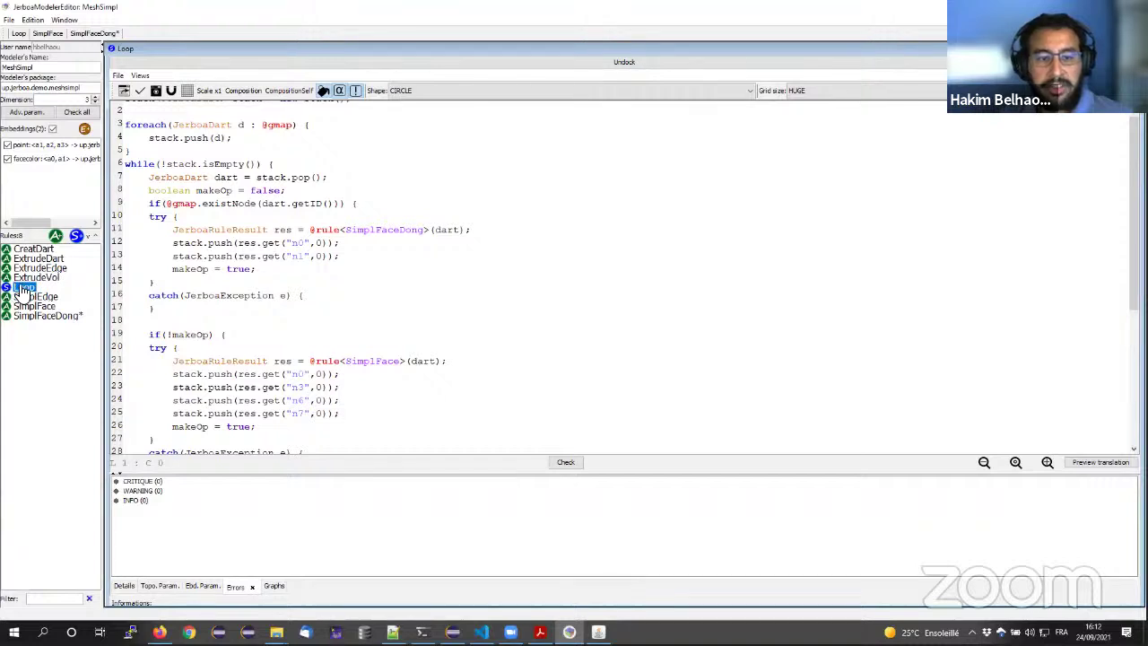
scroll(270, 248, up, 1)
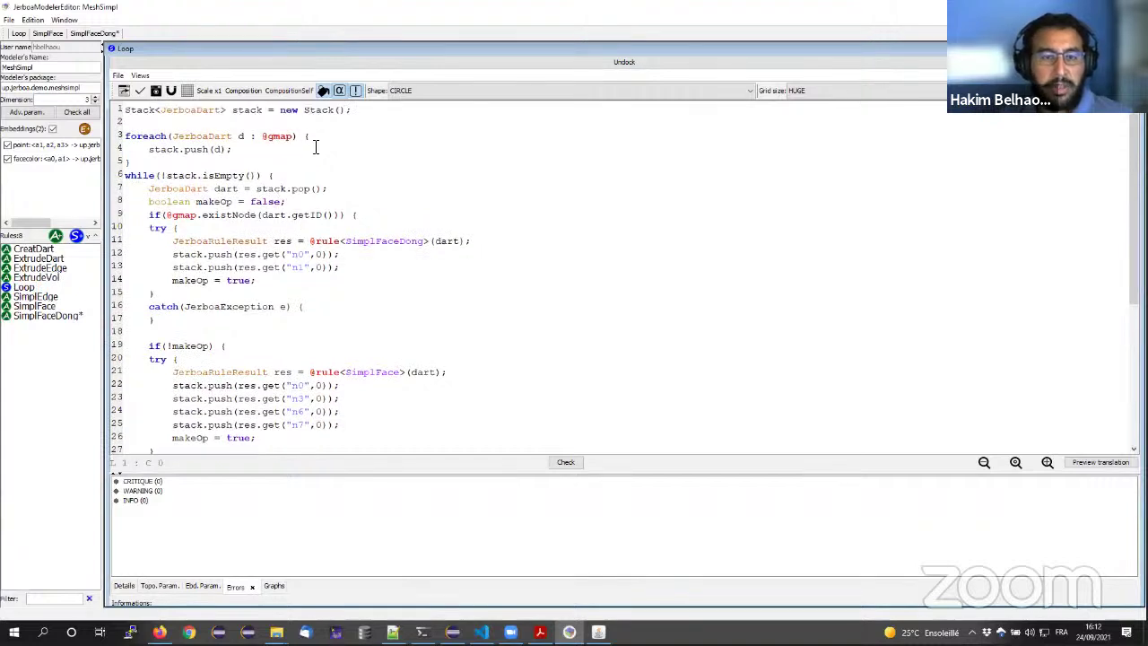
drag(308, 240, 425, 240)
click(454, 243)
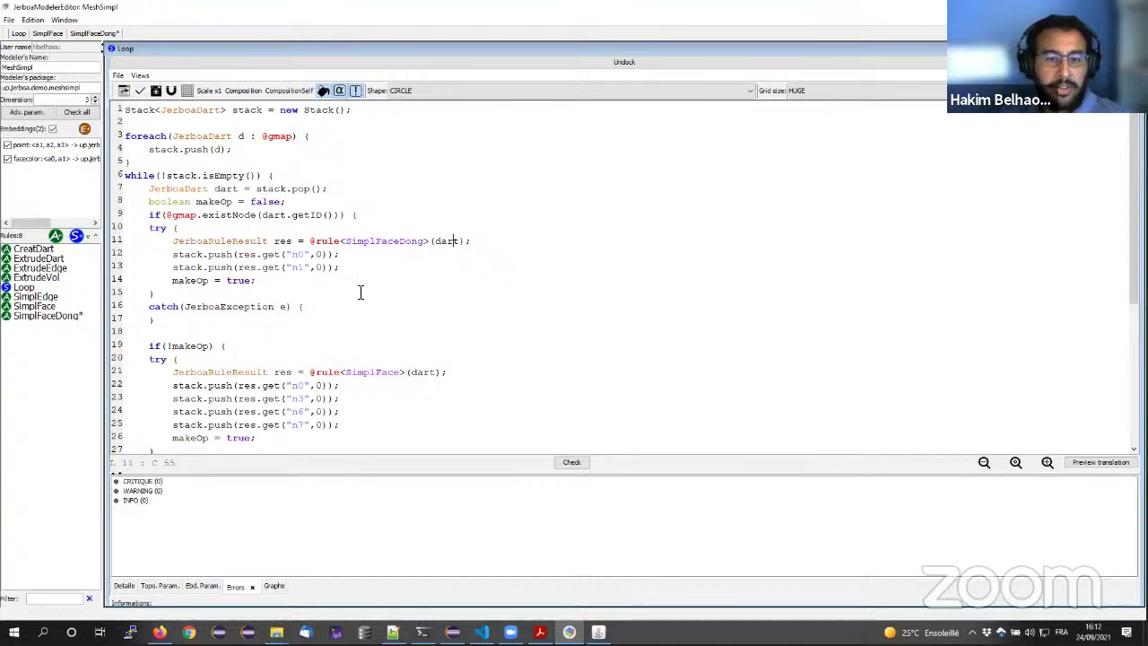
- Switch back to the viewer and load RubiskCube2D_faceBLEU.jba from the example folder in place of the simplified mesh
click(569, 632)
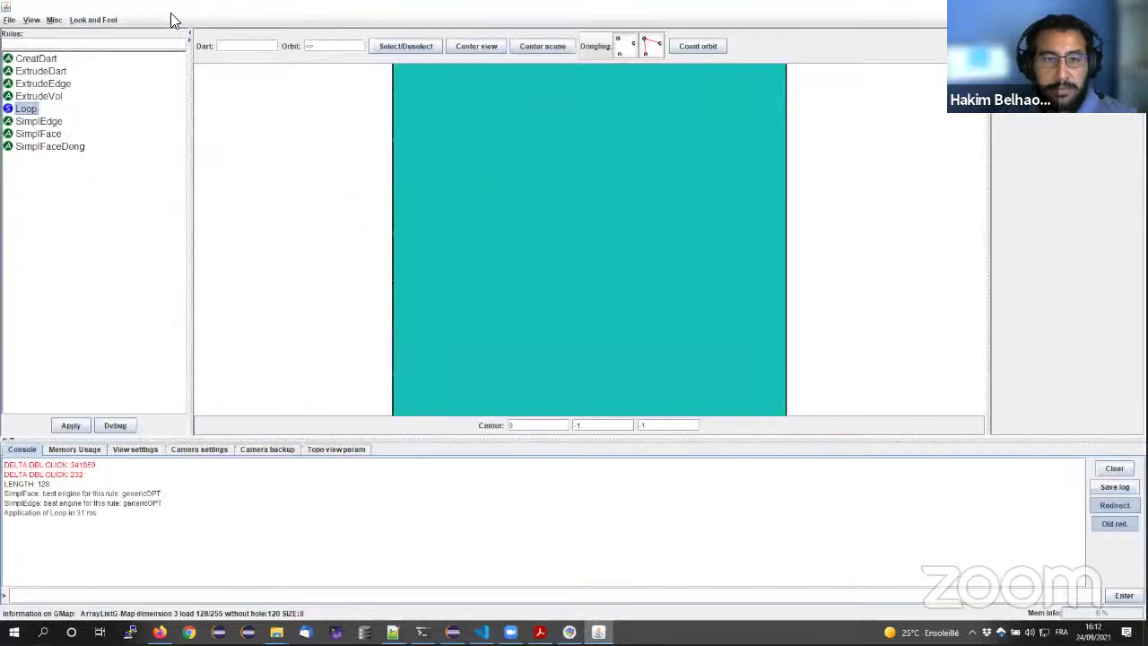
click(8, 20)
click(13, 34)
click(9, 19)
click(27, 63)
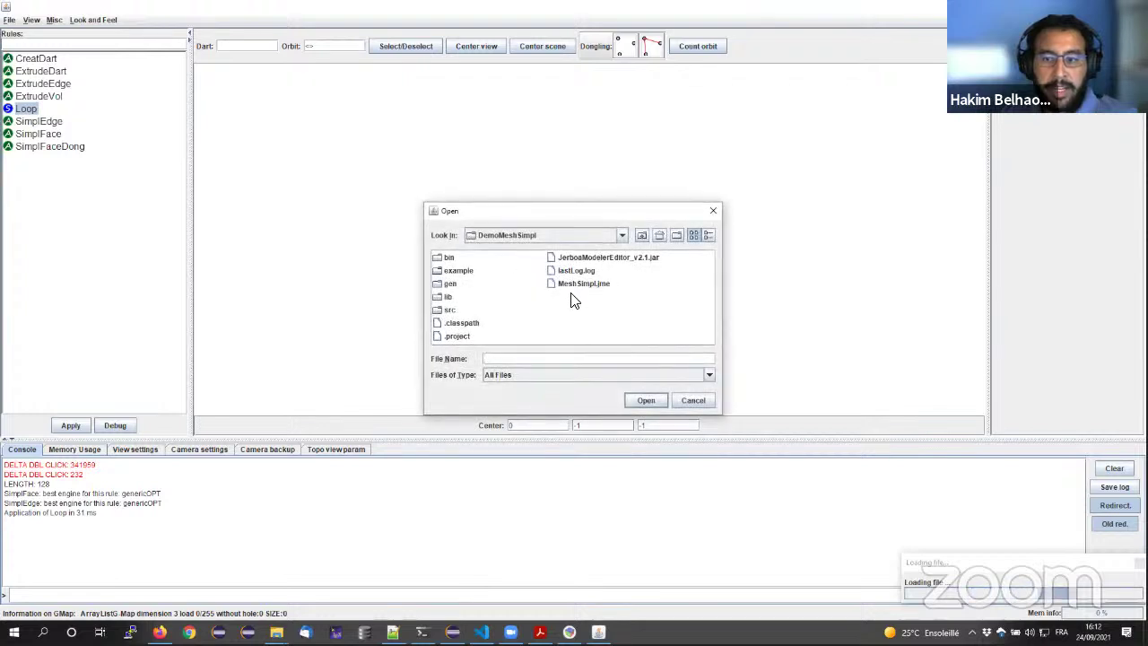
double_click(456, 269)
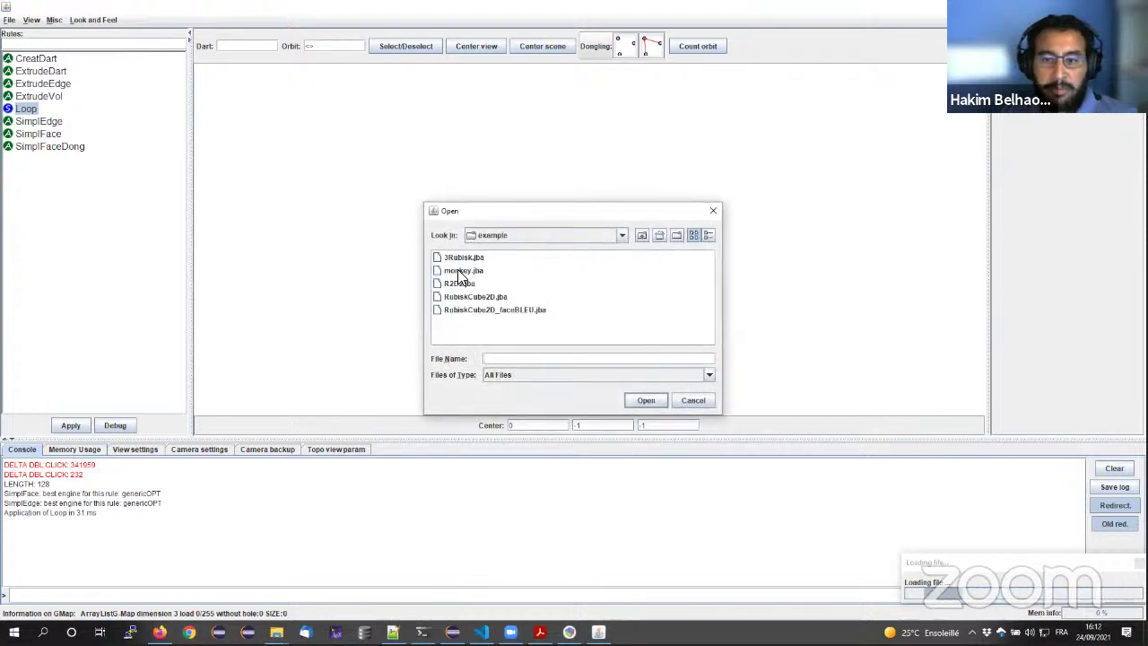
click(489, 312)
click(642, 398)
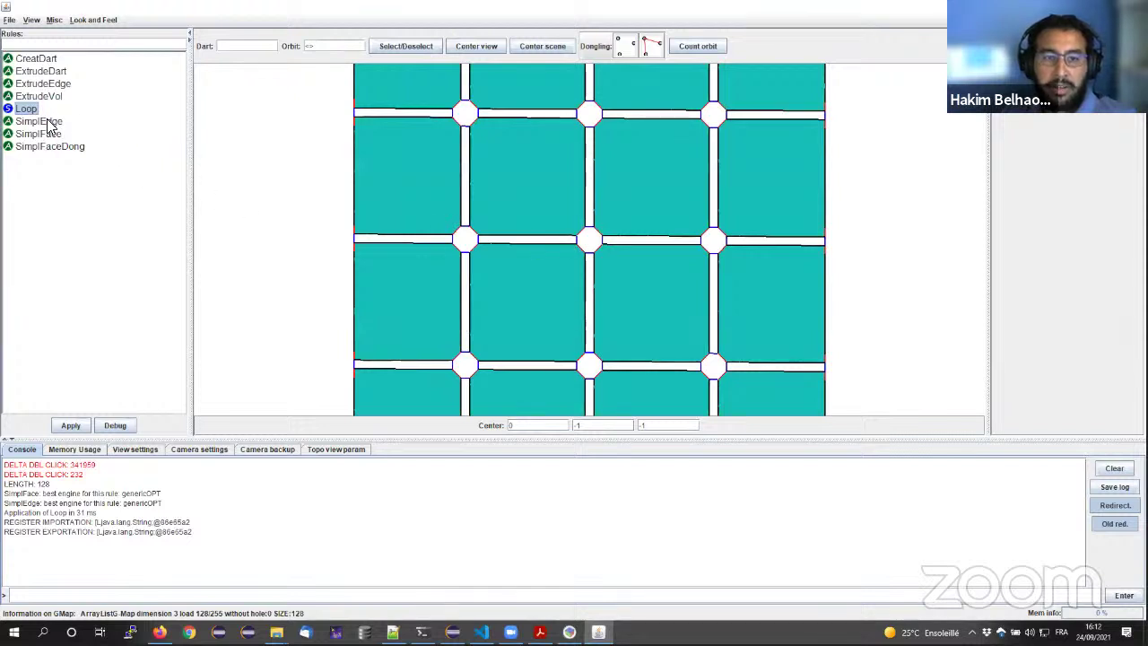
- Apply the Loop rule to the whole reloaded grid and switch to the closing slide of the PDF presentation
scroll(664, 215, up, 1)
scroll(664, 215, down, 3)
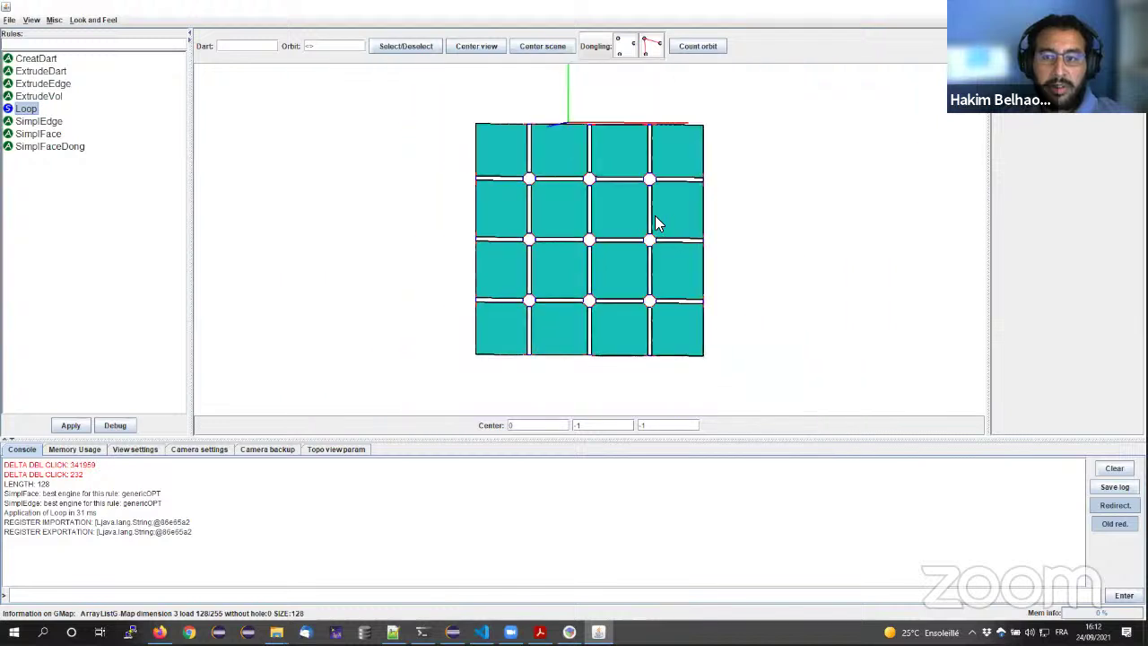
double_click(24, 111)
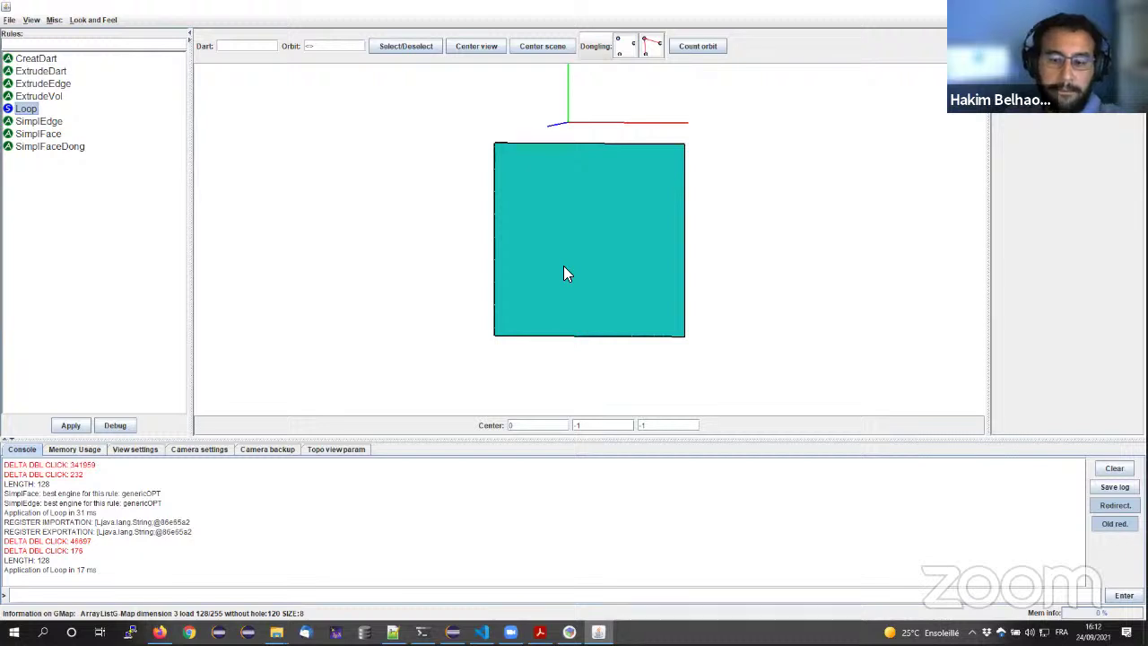
click(540, 574)
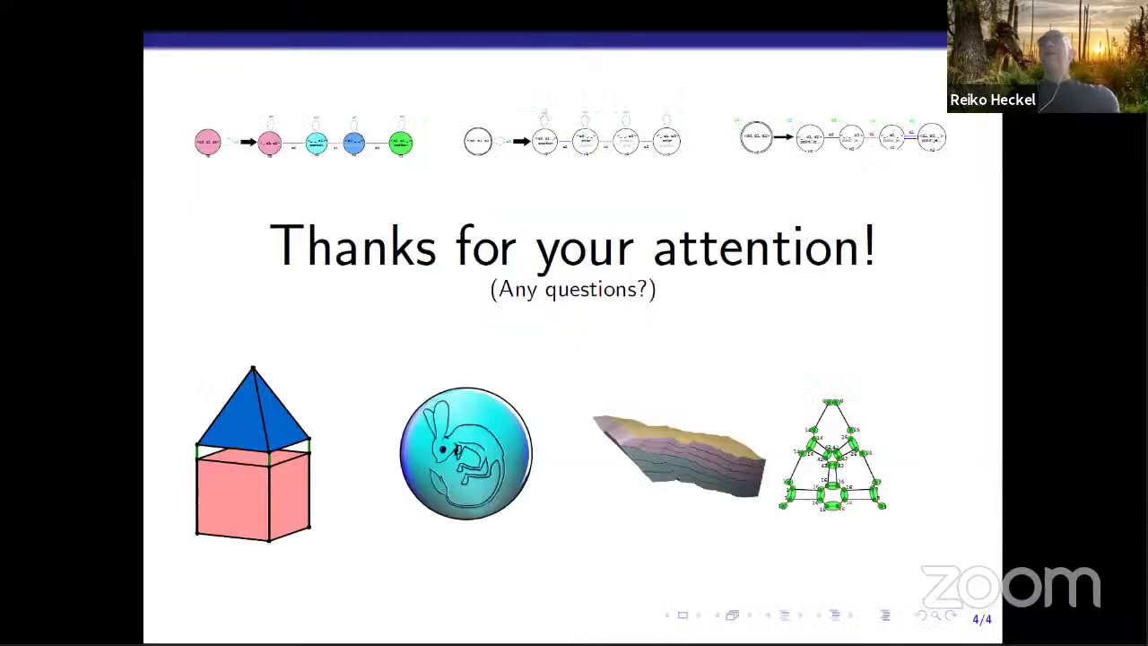